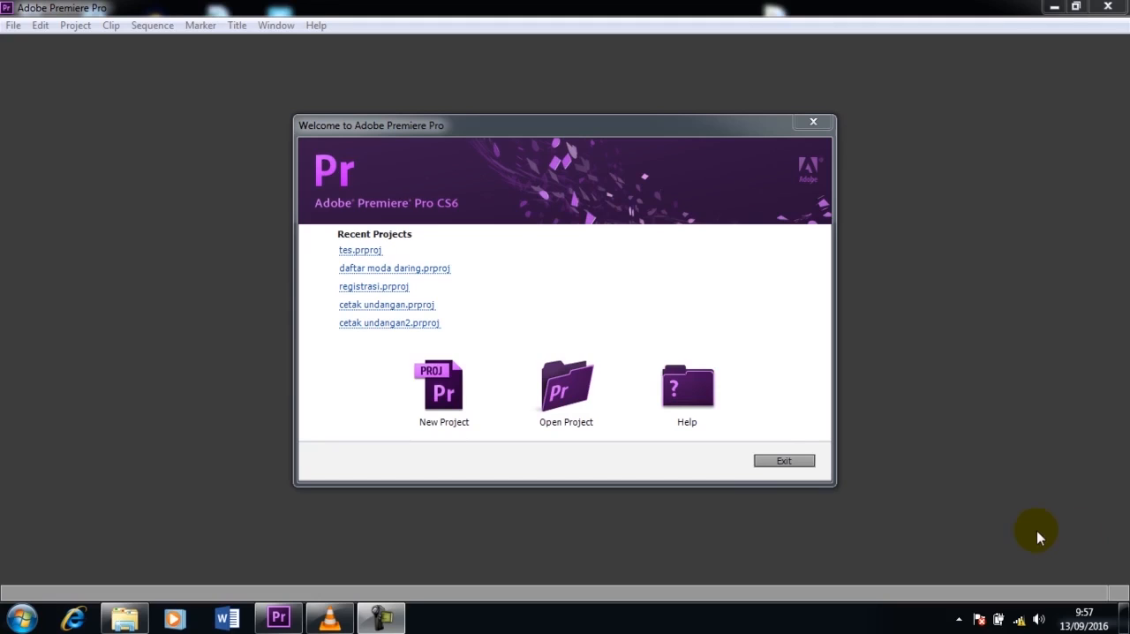
Create a new project named Basic, keeping the default location and format settings.
click(429, 398)
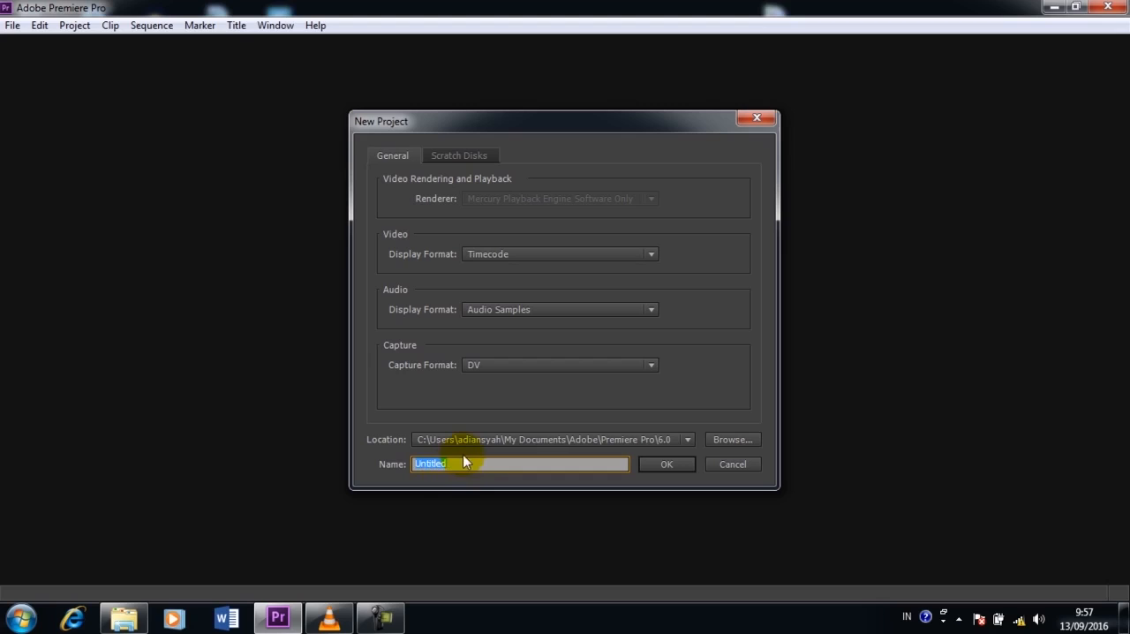
drag(460, 464, 358, 447)
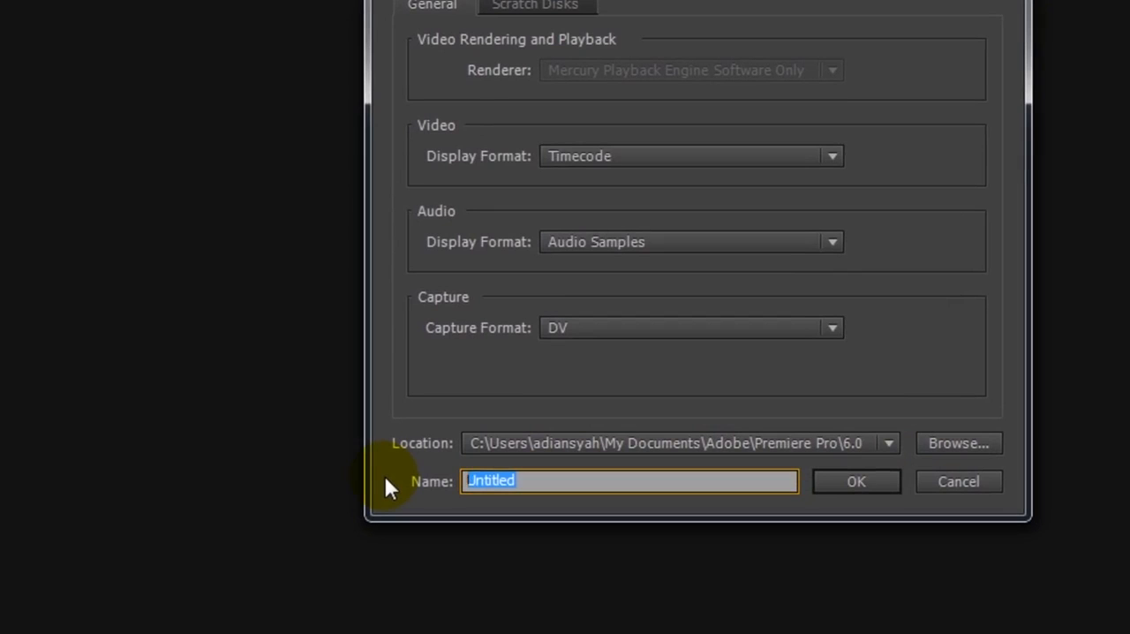
text(Basic)
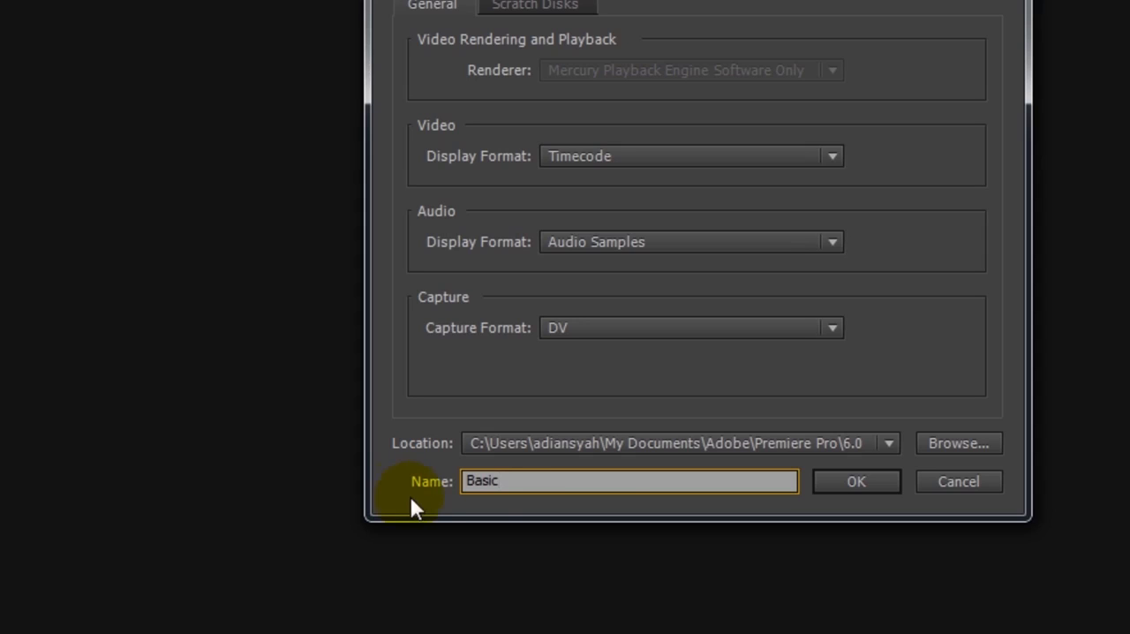
click(880, 477)
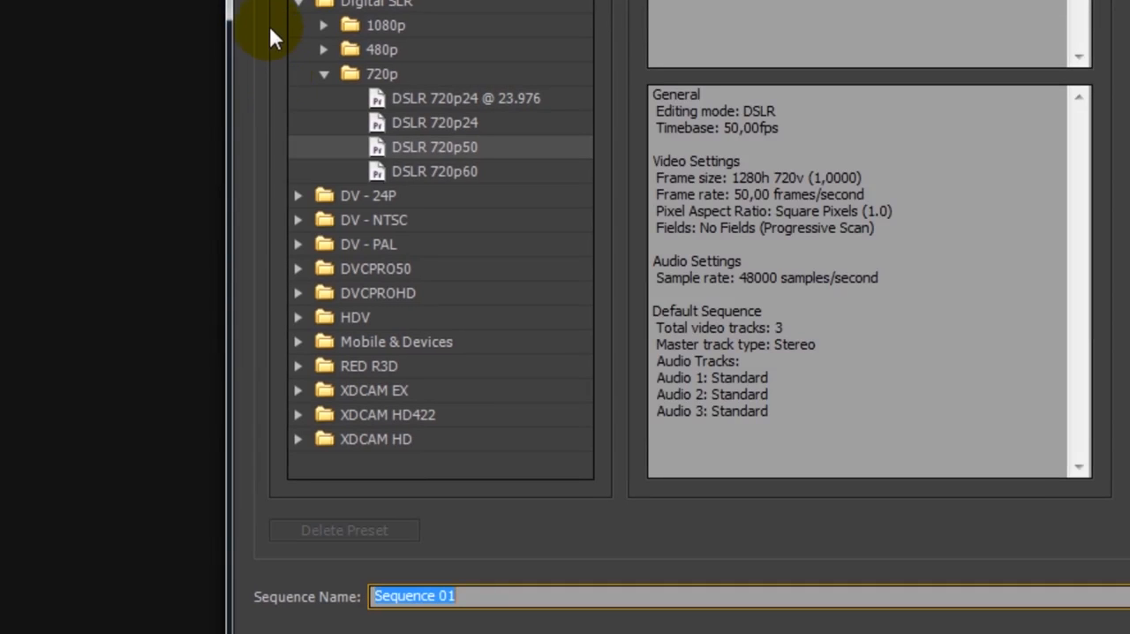
Browse the Digital SLR sequence presets down to the 720p group.
click(298, 2)
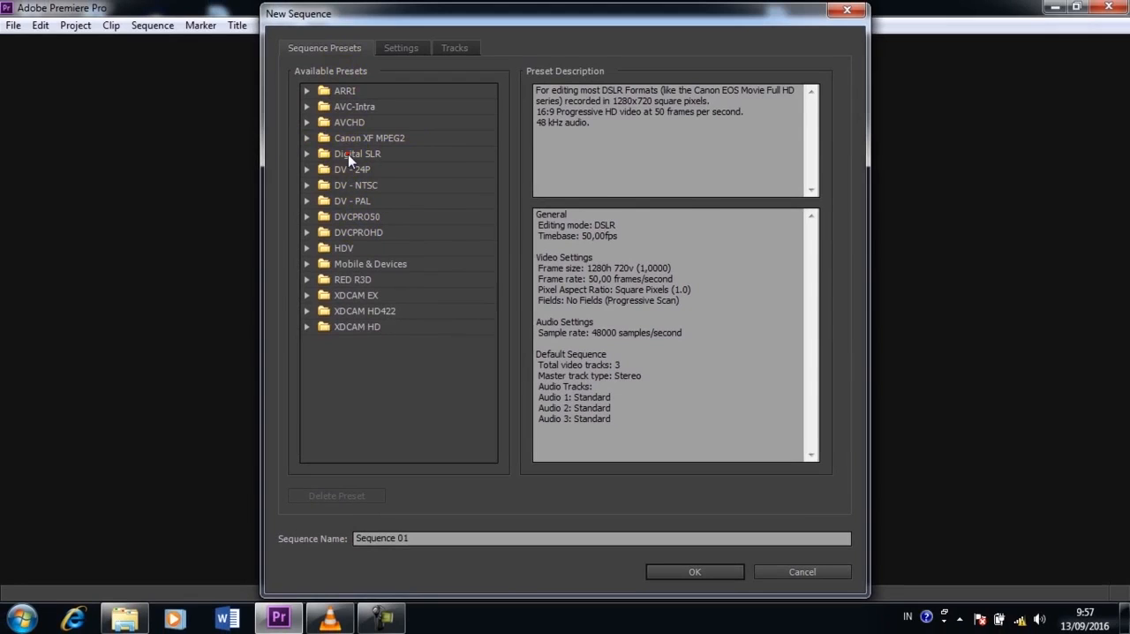
click(348, 154)
click(306, 153)
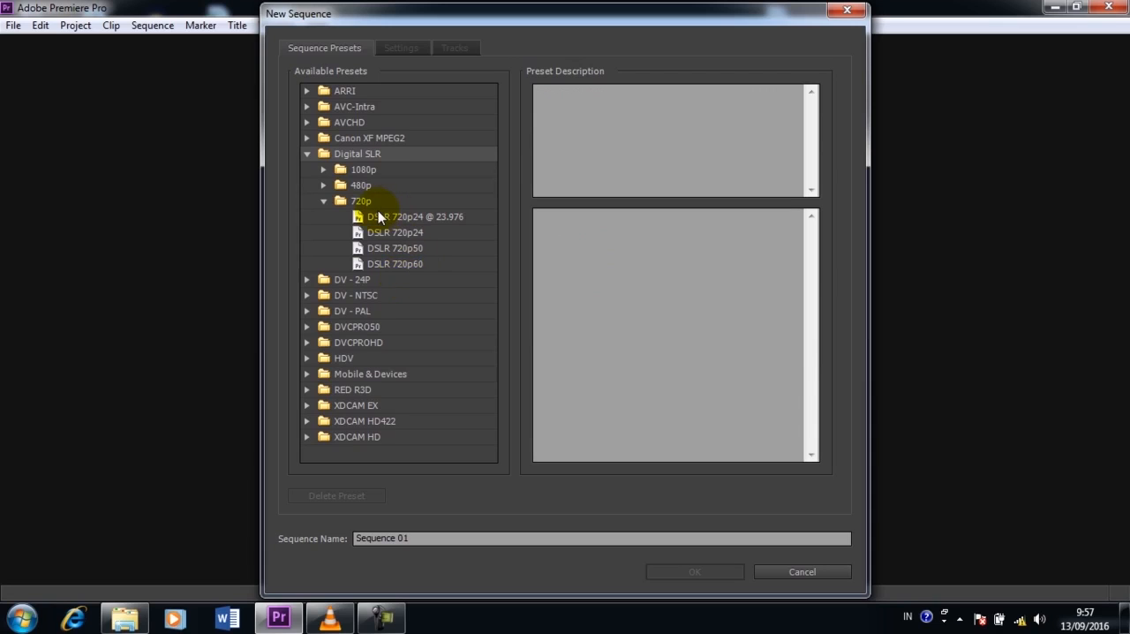
click(354, 206)
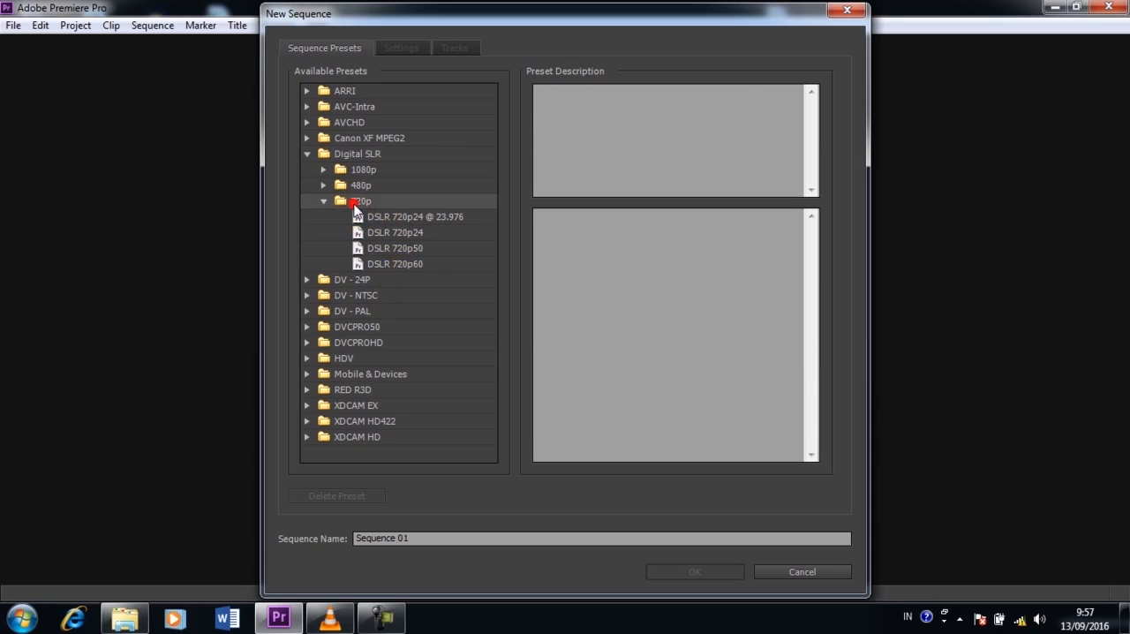
Switch to VLC media player and check the resolution and frame rate in the codec information of MVI_9216.MOV.
click(333, 621)
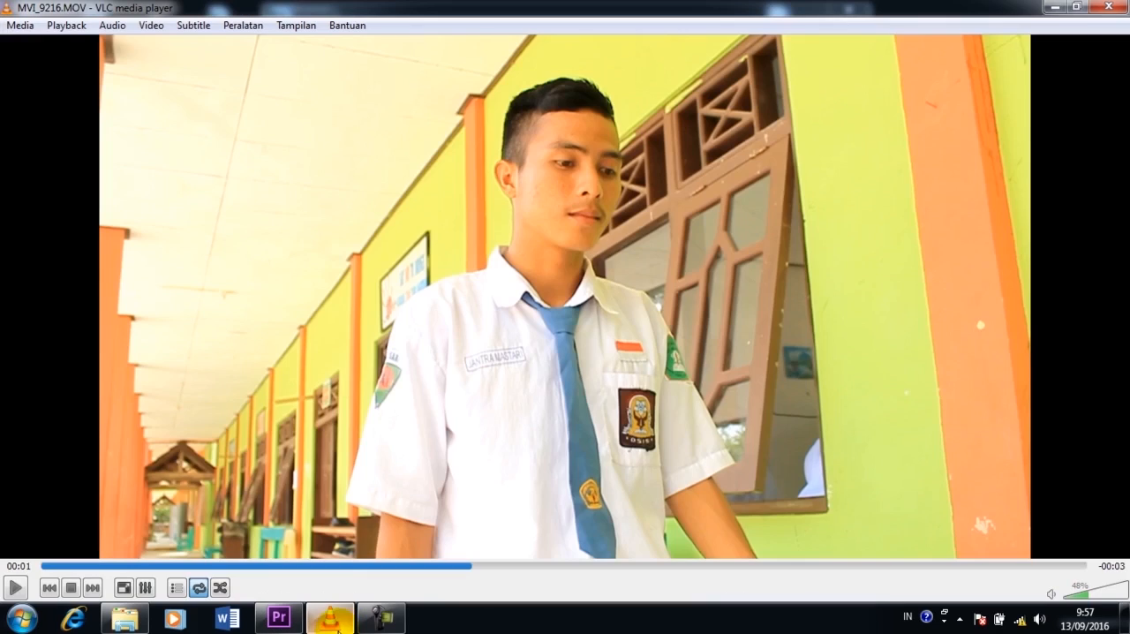
click(244, 25)
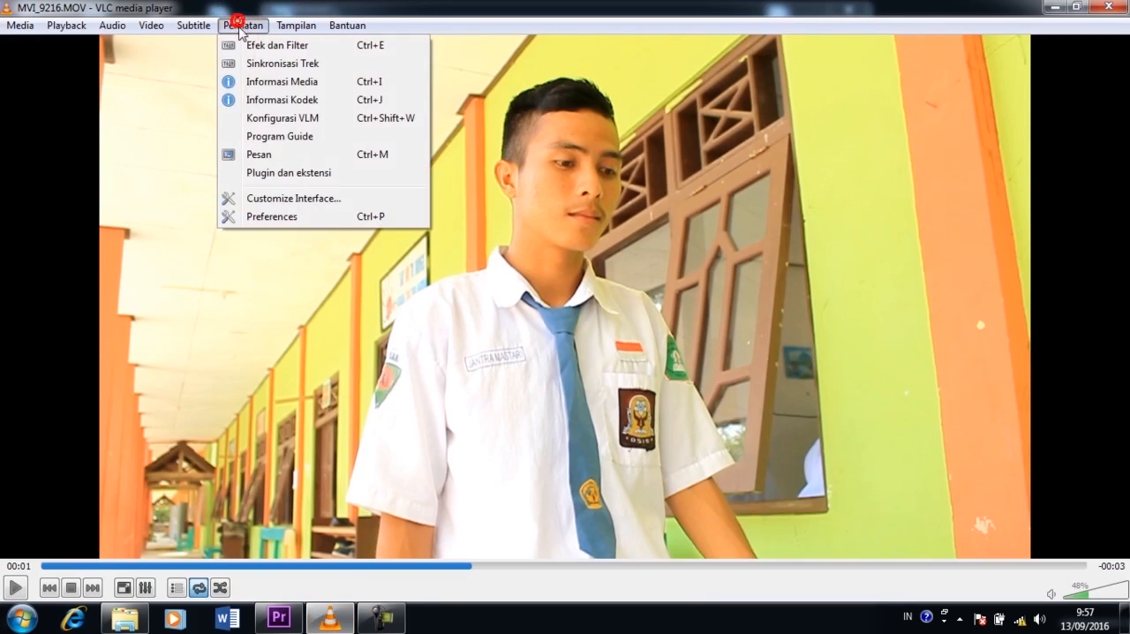
click(265, 100)
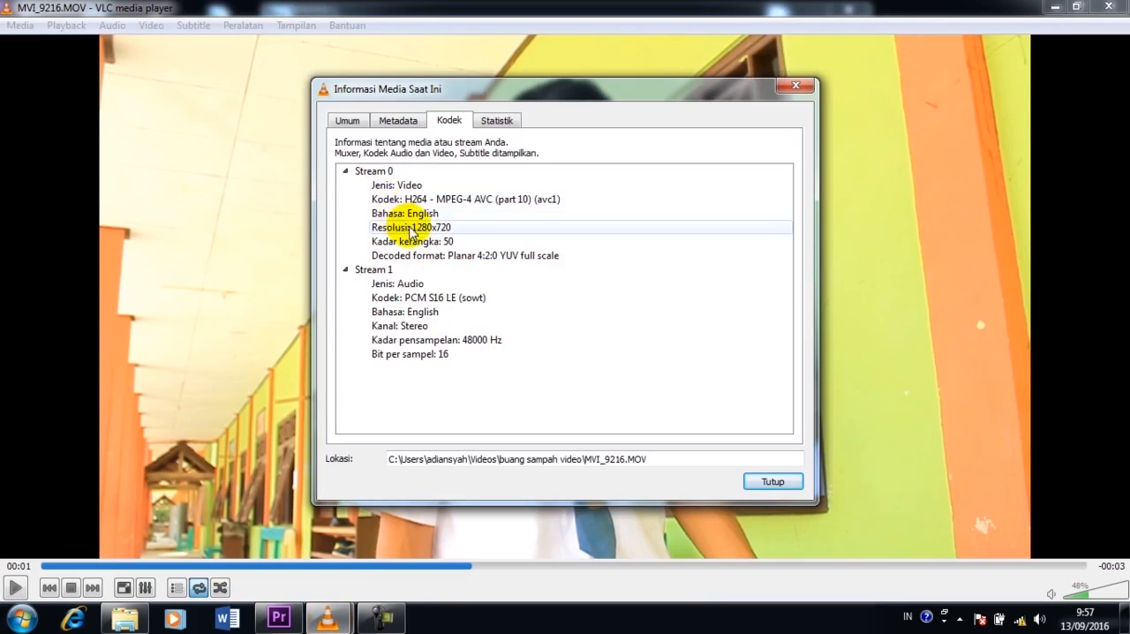
click(449, 241)
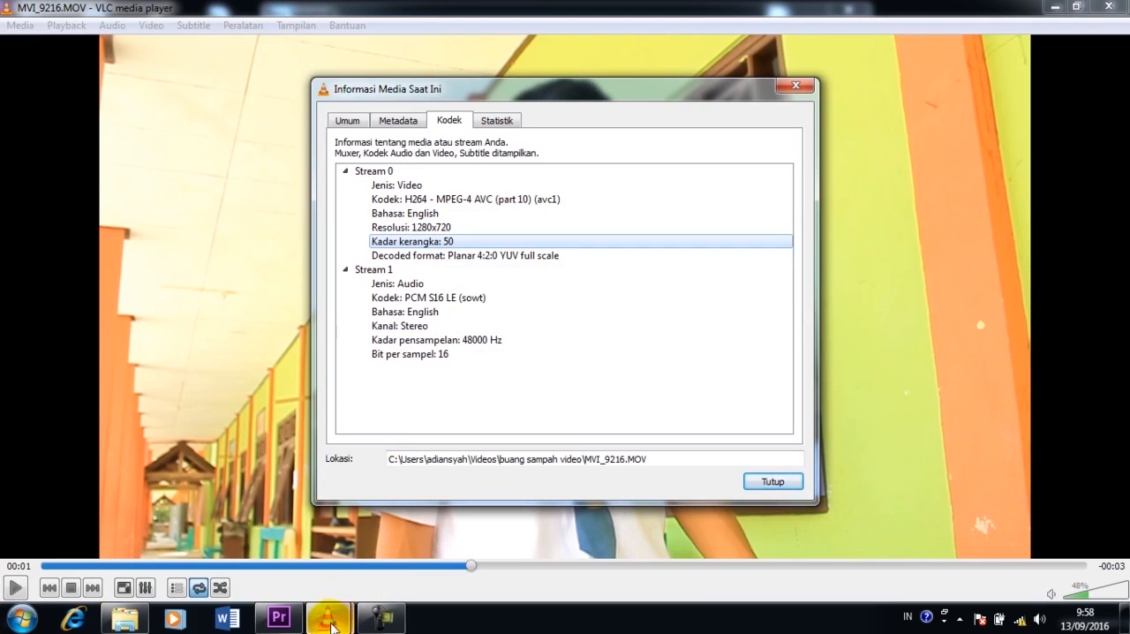
Switch back to Premiere Pro, select the DSLR 720p50 preset, review its settings and create the sequence.
click(294, 618)
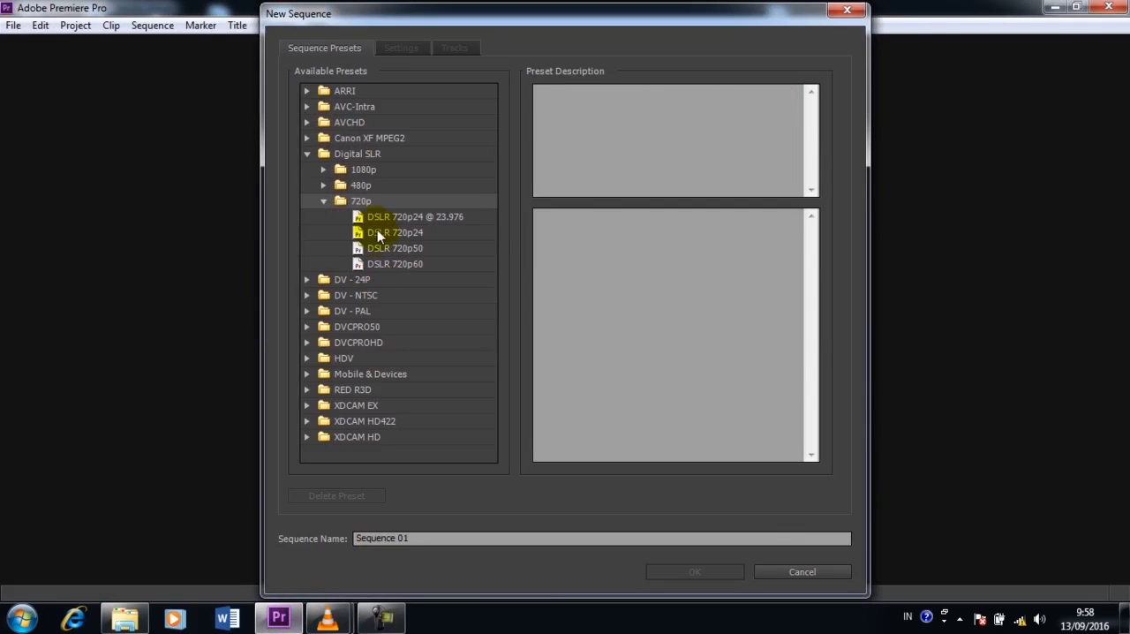
click(401, 250)
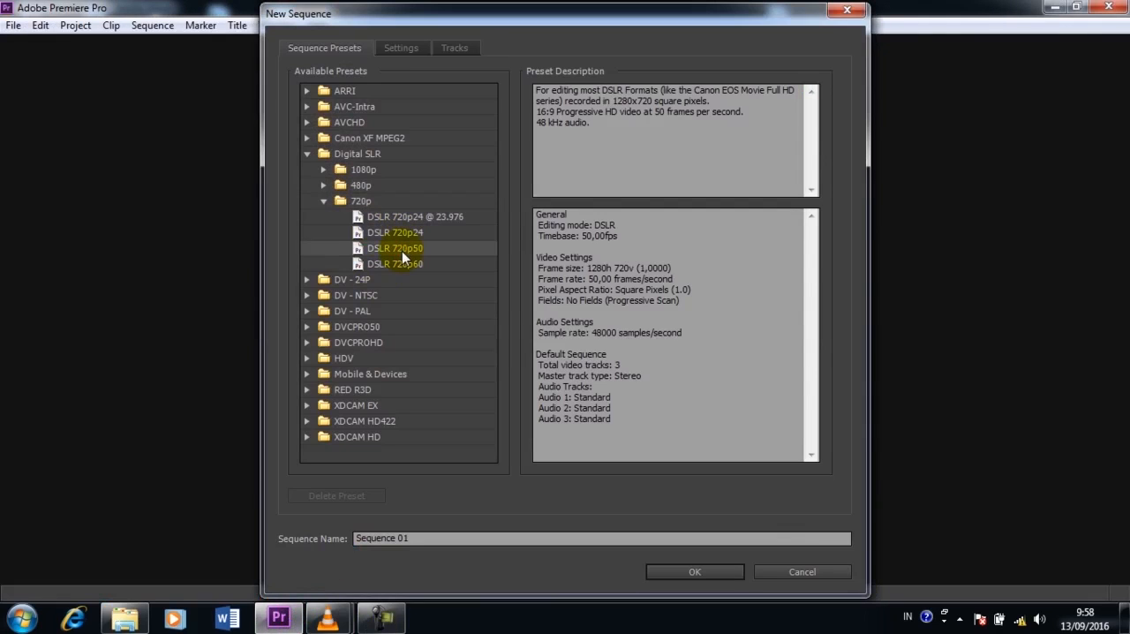
click(388, 45)
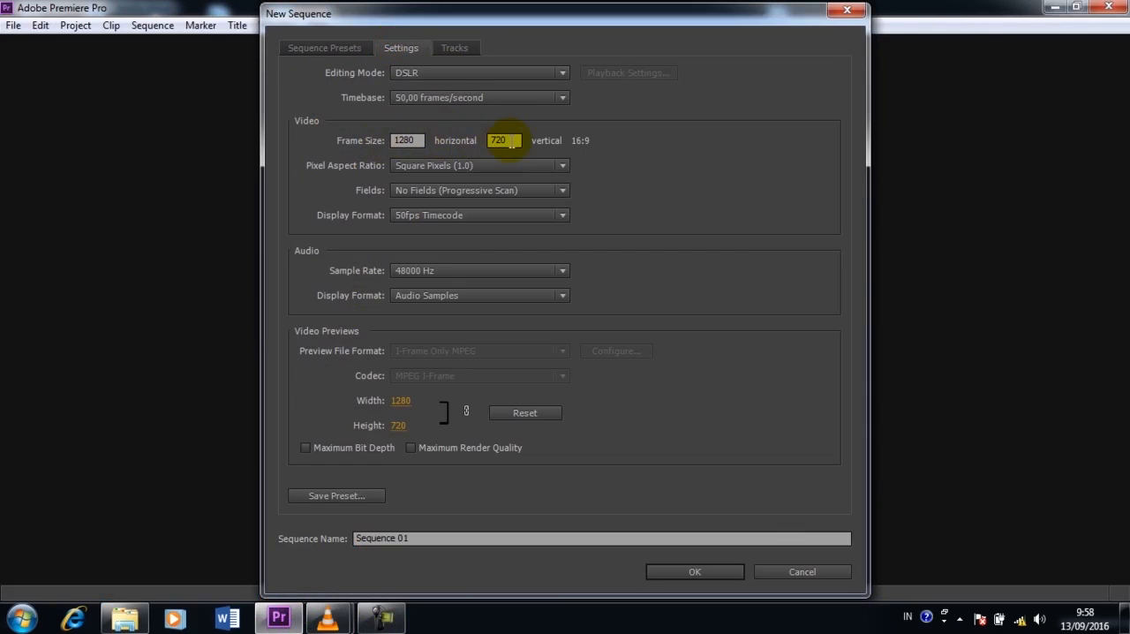
click(695, 572)
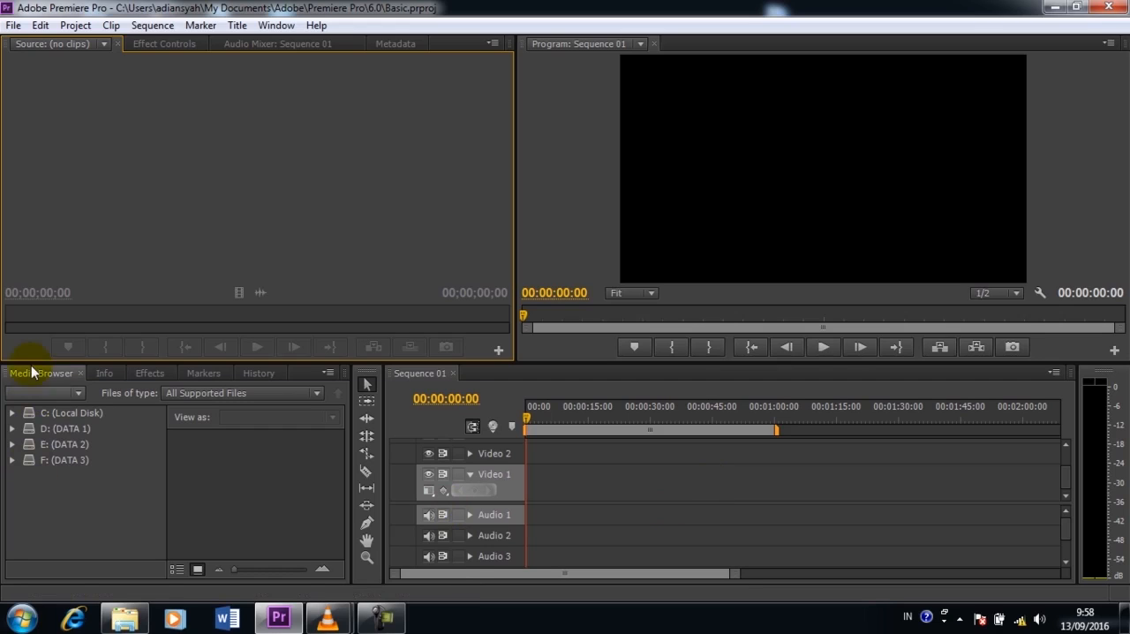
Look through the Media Browser, Info, Effects, Markers and History panels and the Media Browser's panel options.
click(104, 373)
click(49, 377)
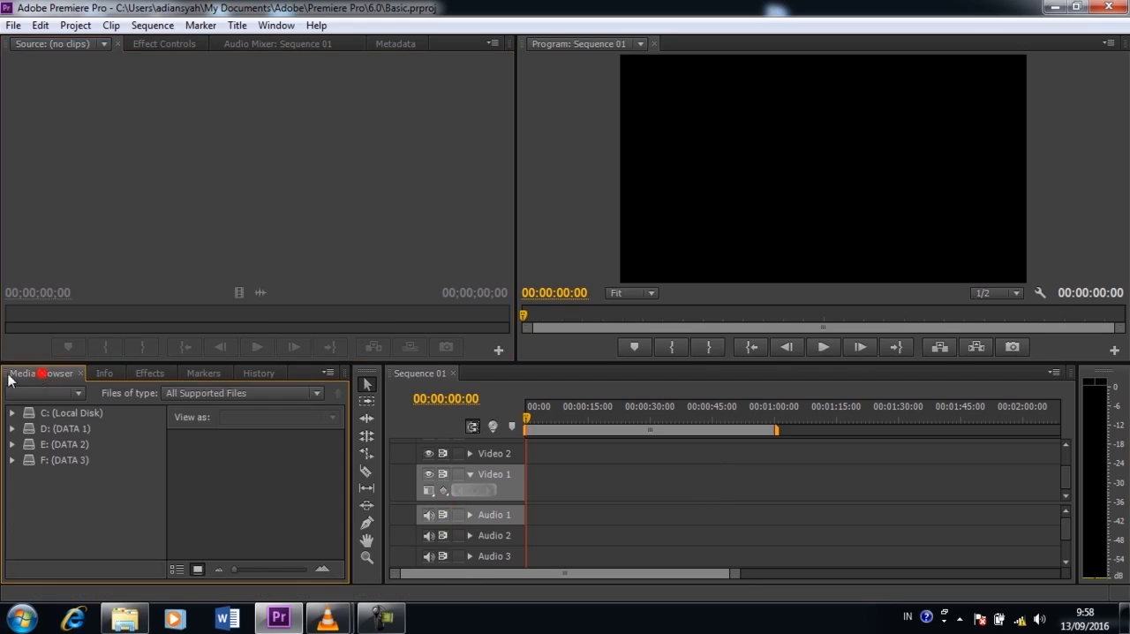
right_click(7, 371)
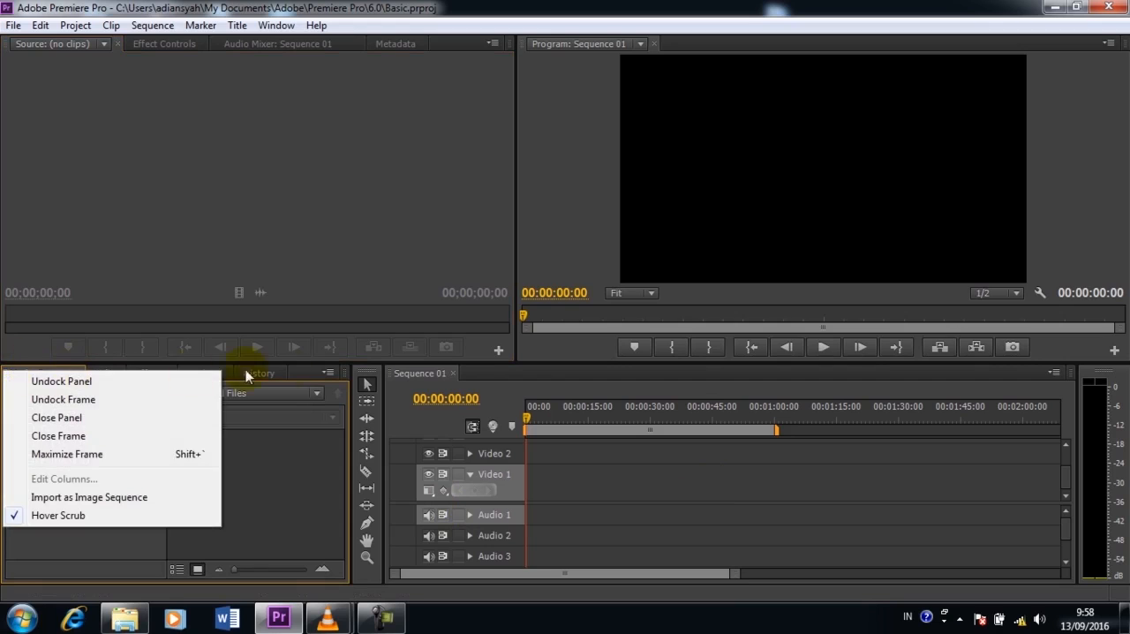
click(326, 373)
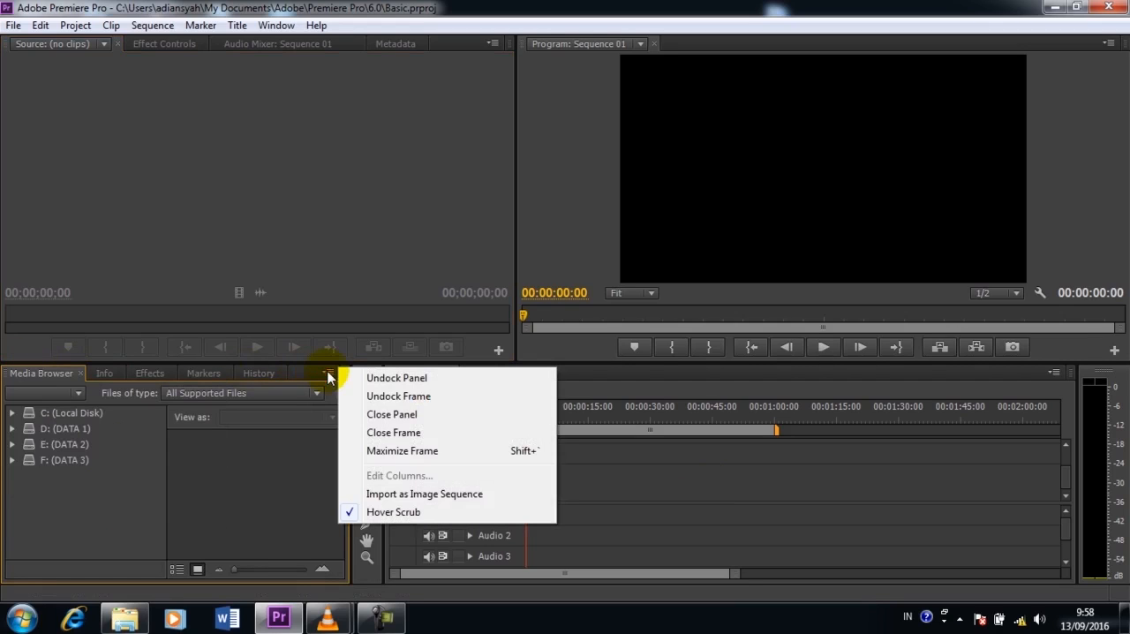
click(313, 373)
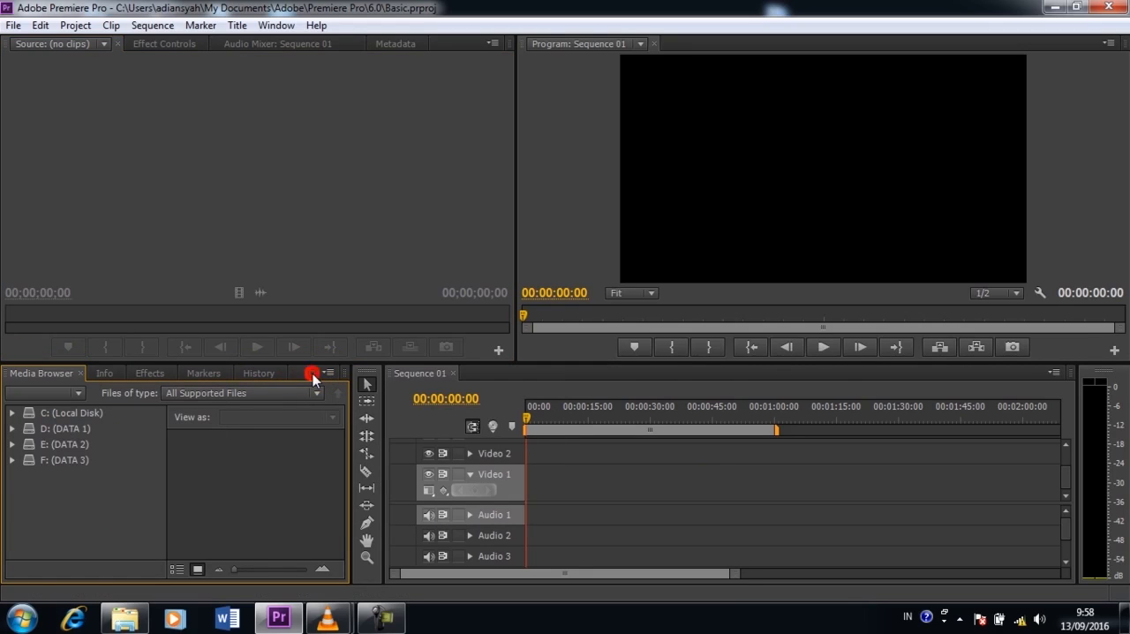
click(109, 373)
click(149, 373)
click(203, 373)
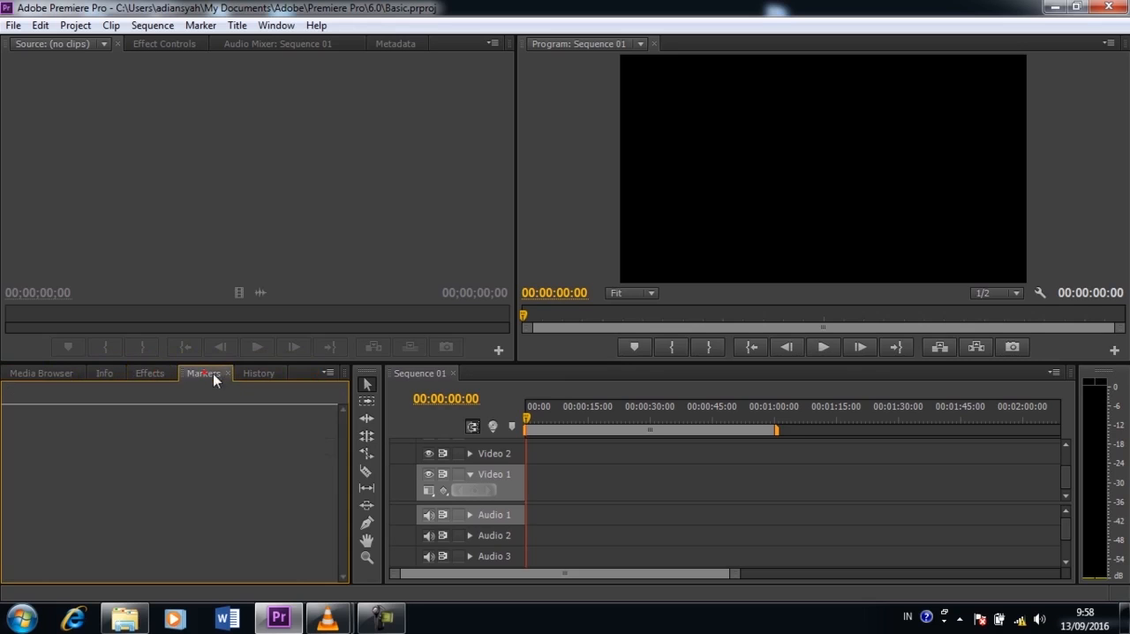
click(253, 374)
click(56, 374)
Show the Project panel and dock it as the first panel in the group, ahead of the Media Browser.
click(276, 24)
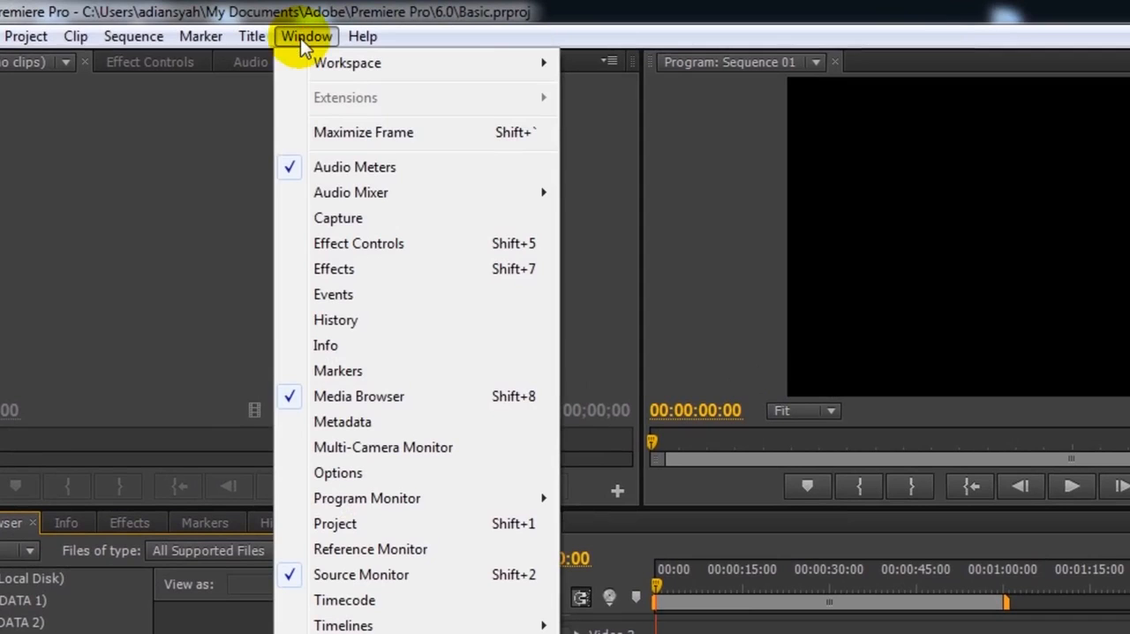
click(371, 523)
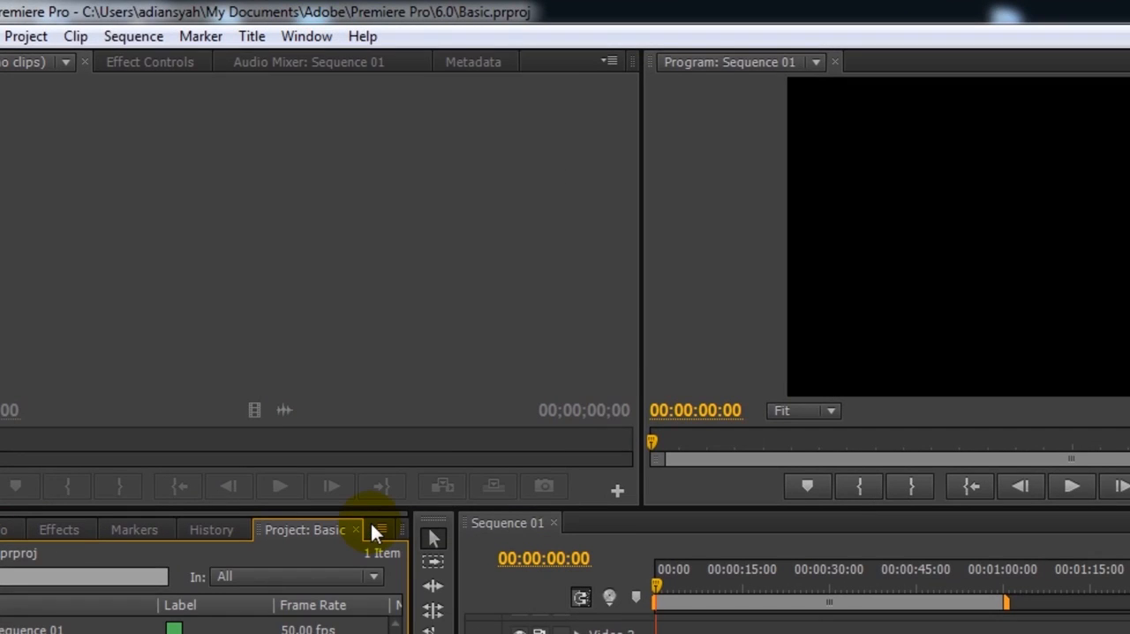
drag(300, 527, 62, 534)
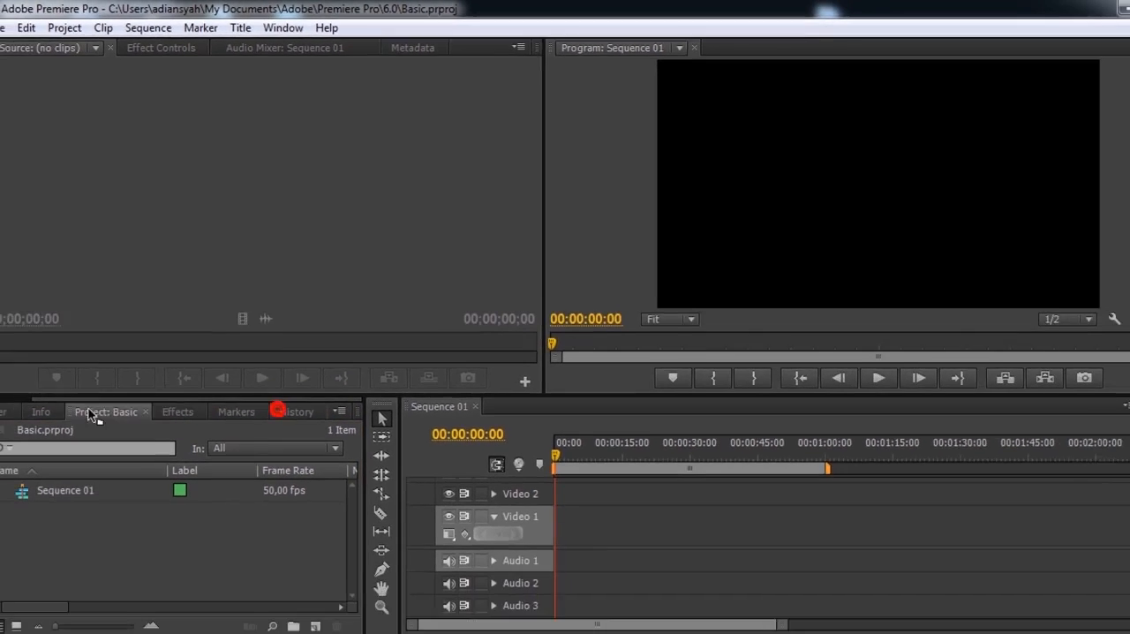
drag(90, 410, 37, 383)
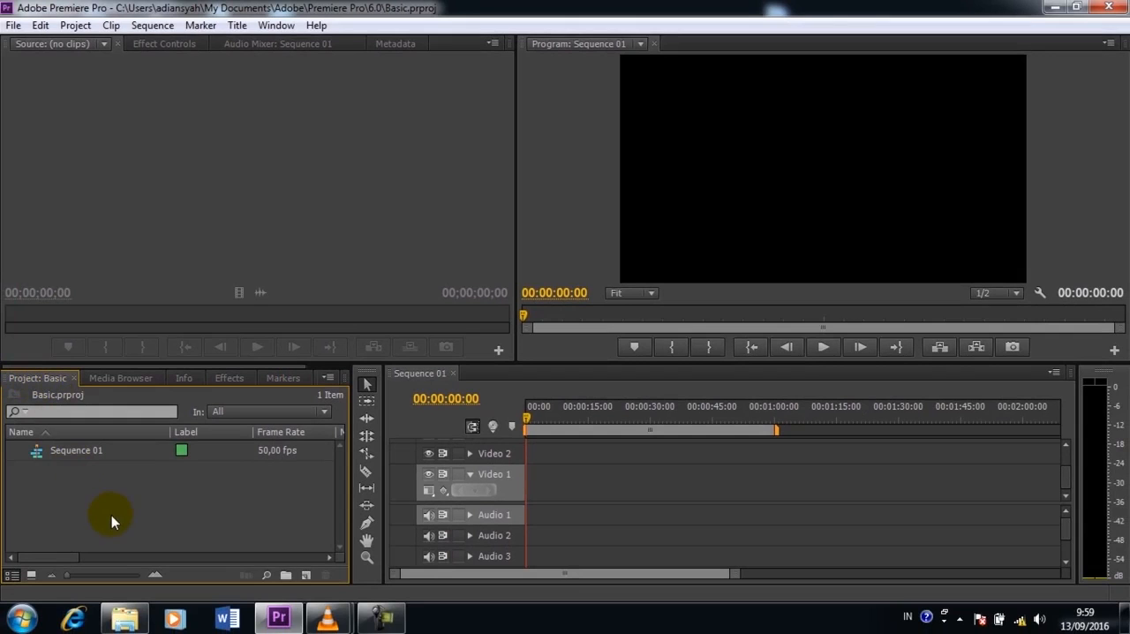
Switch the workspace to Editing (CS5.5).
click(278, 26)
click(403, 43)
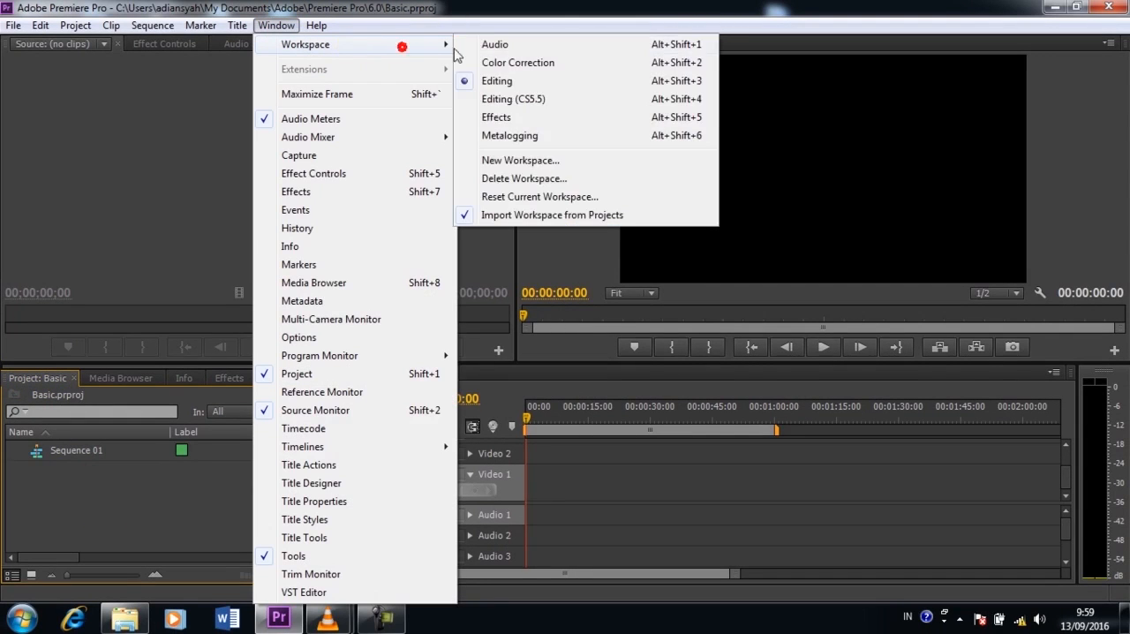
click(513, 99)
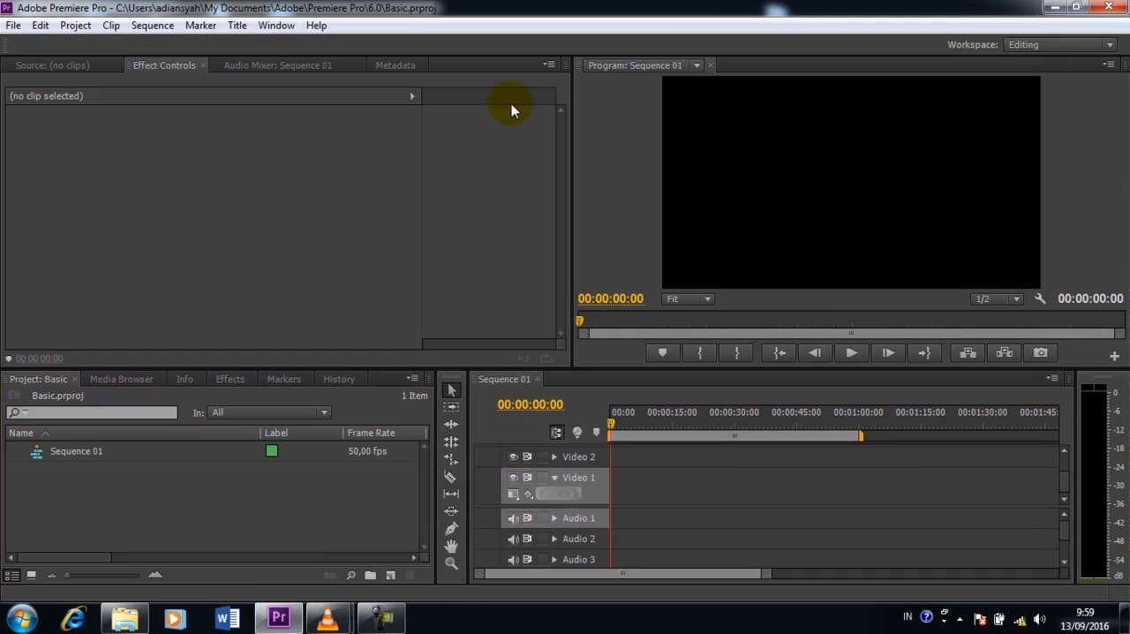
click(279, 24)
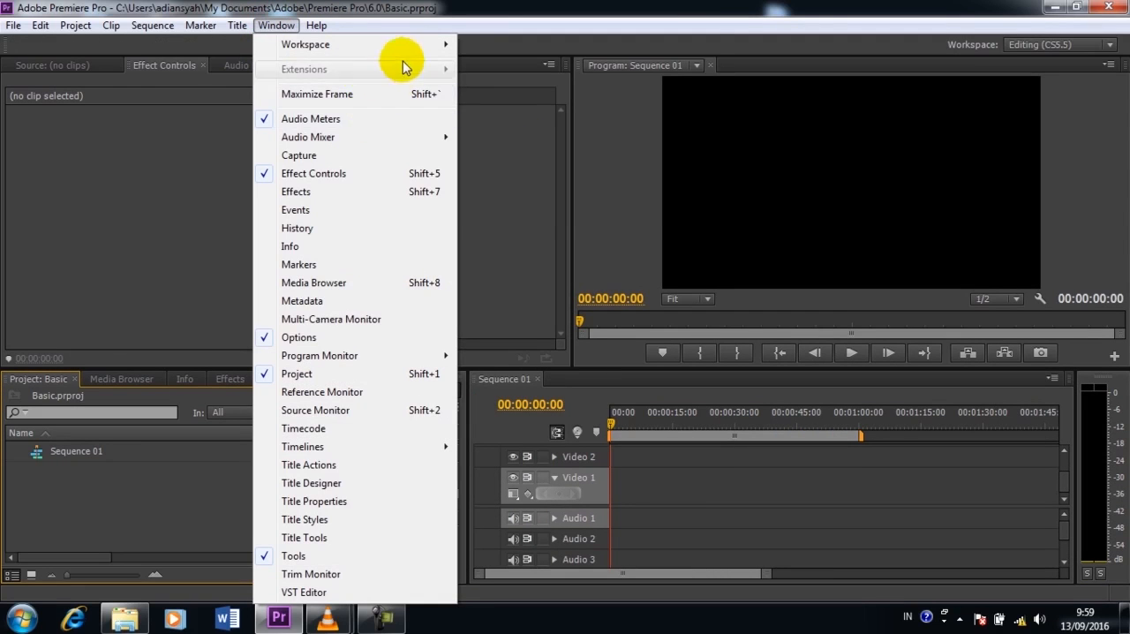
mouse_move(418, 46)
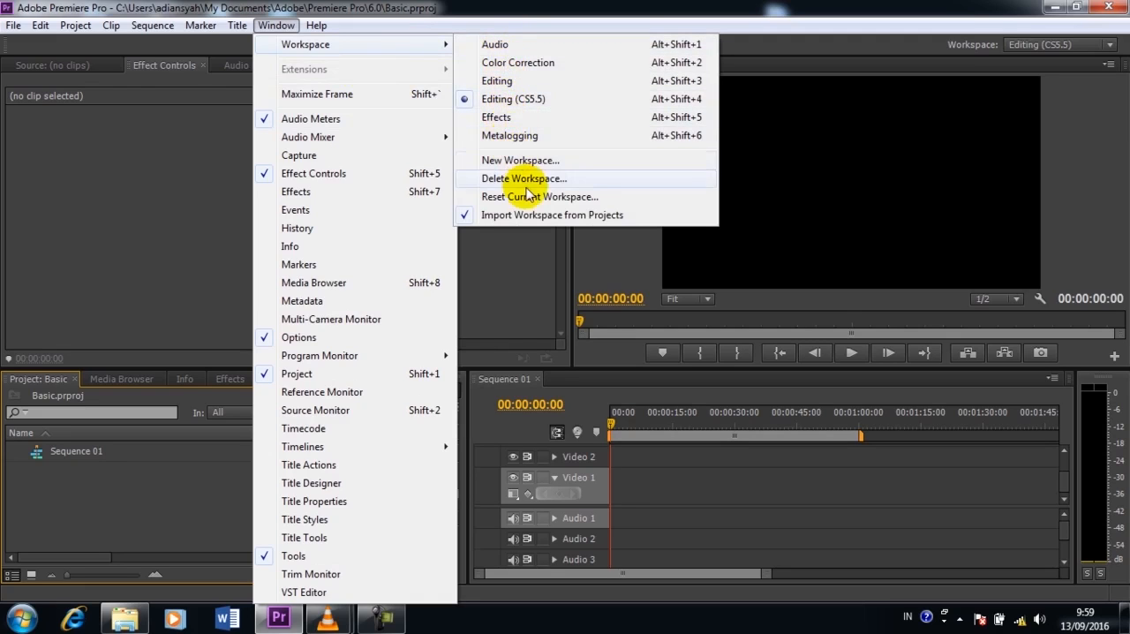
click(270, 27)
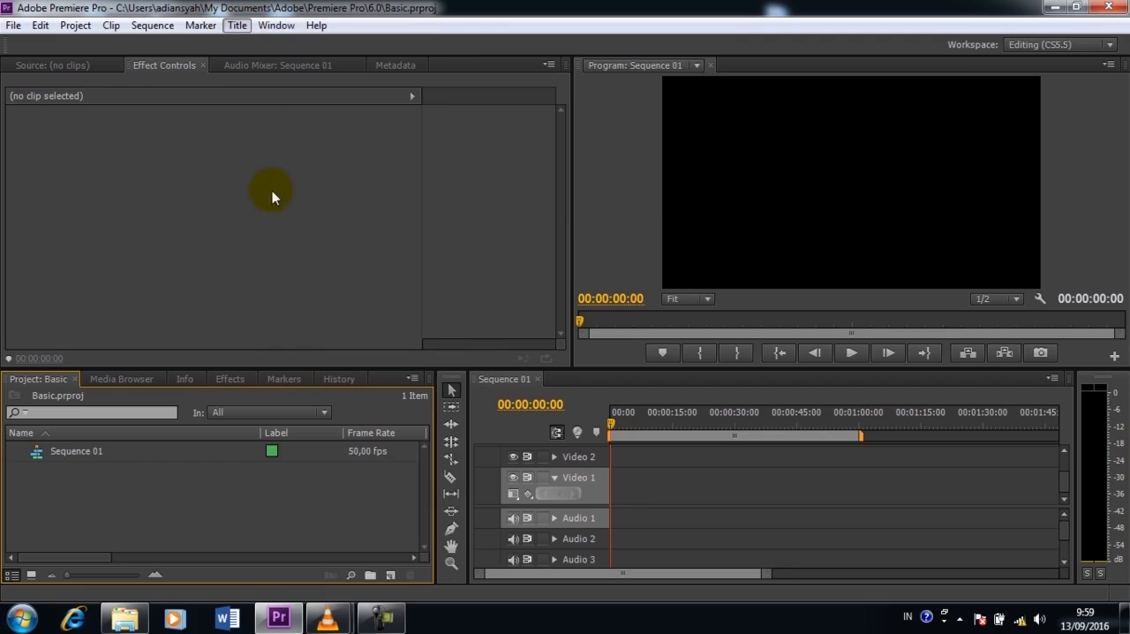
drag(38, 377, 62, 416)
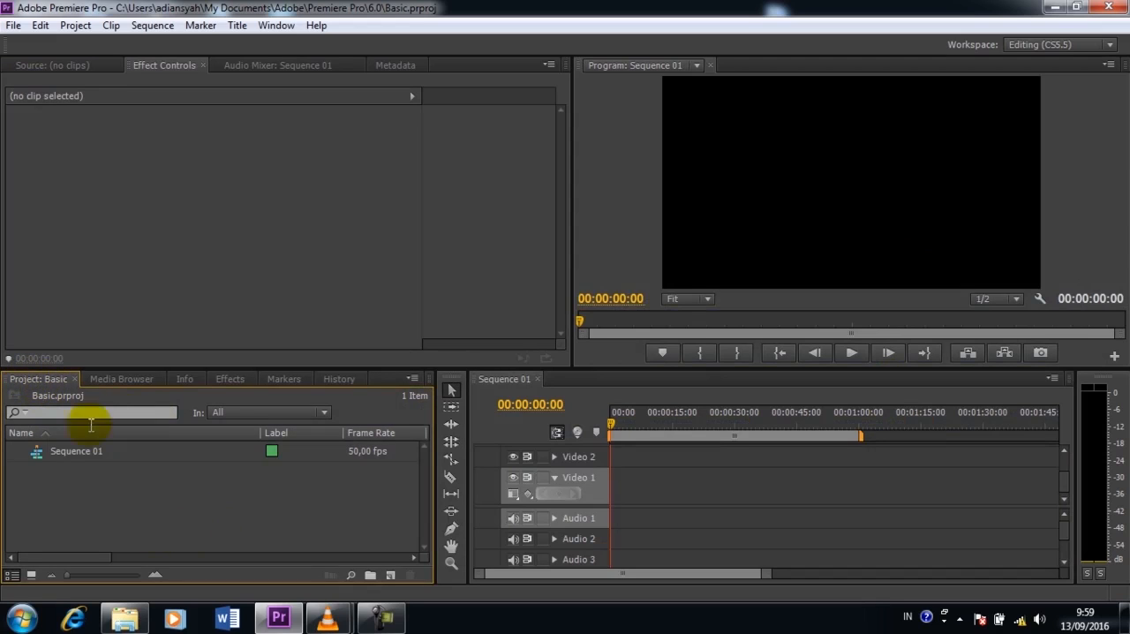
View the Effect Controls panel and bring the Source monitor to the front of its panel group.
click(58, 67)
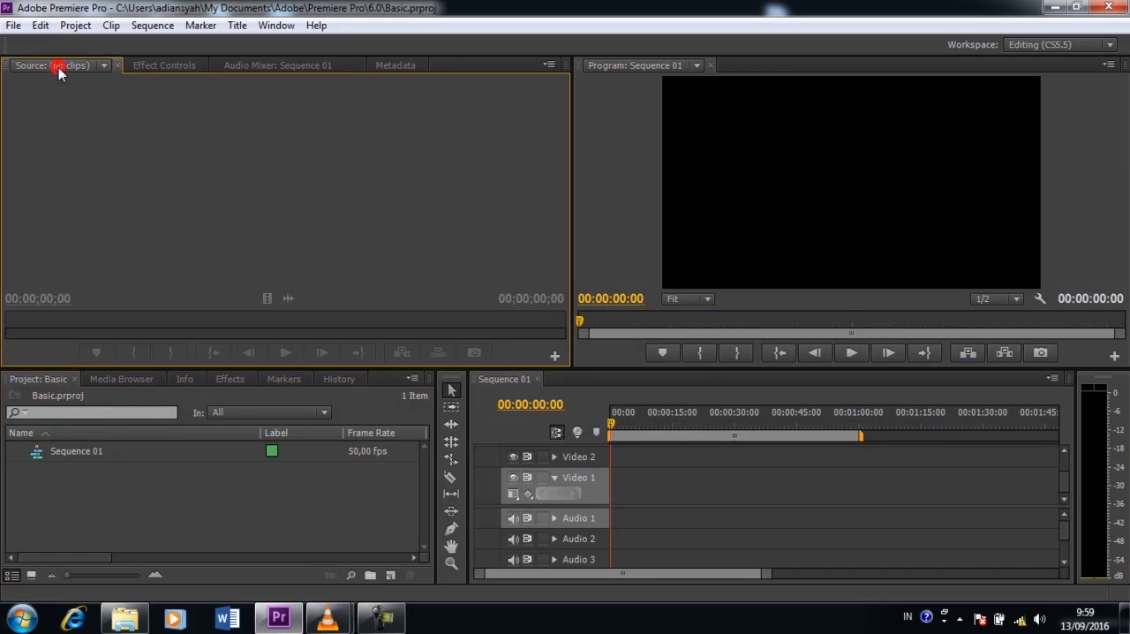
click(157, 68)
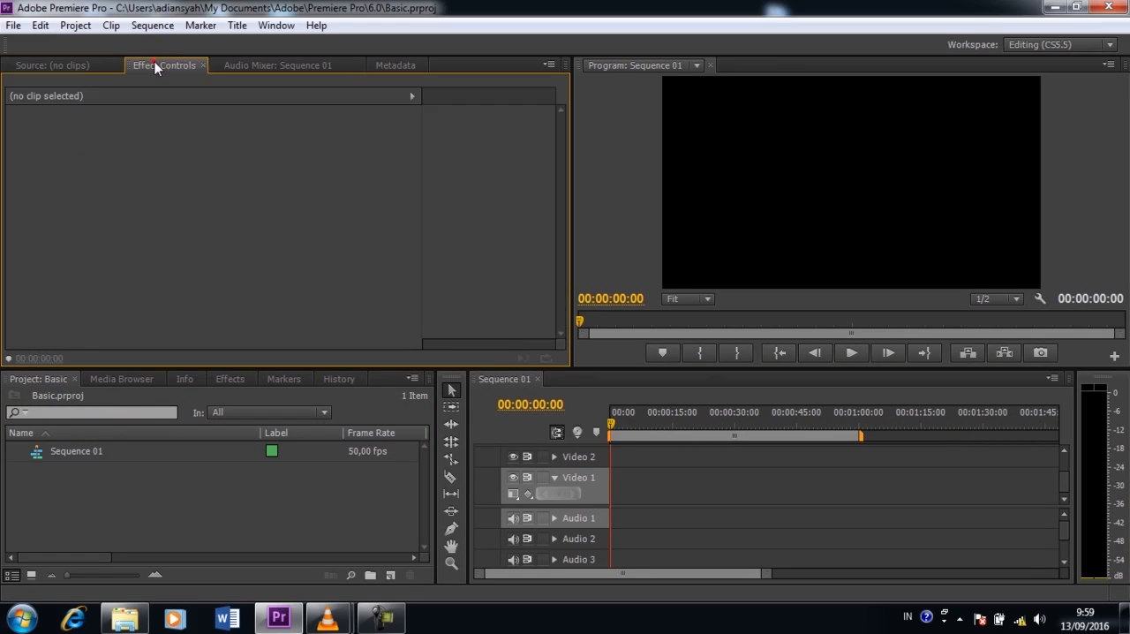
click(68, 66)
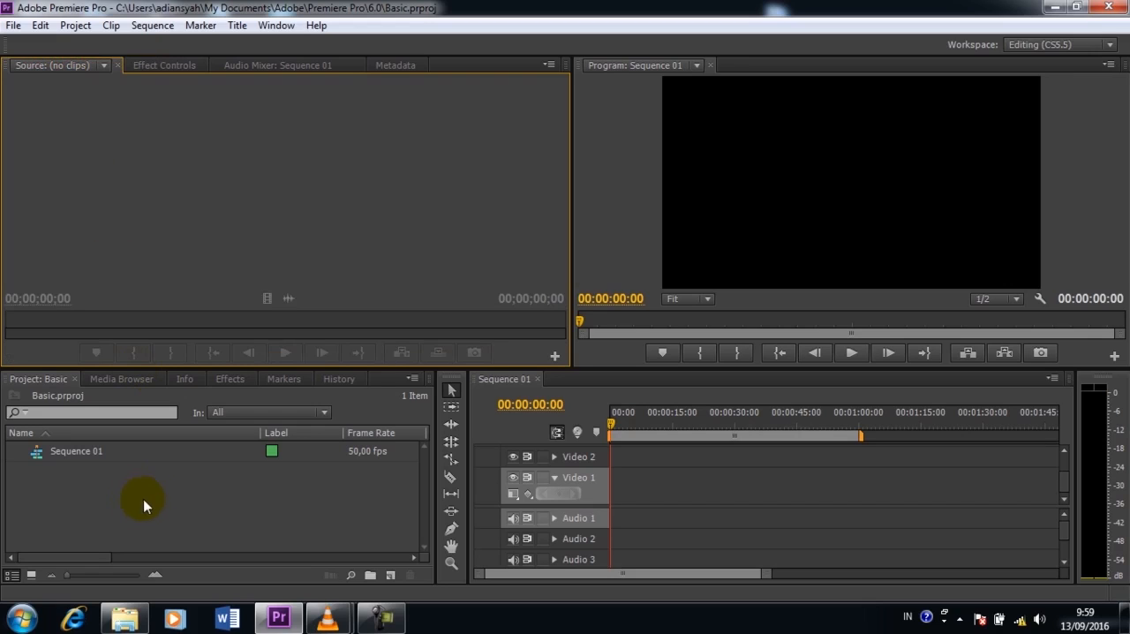
Import MVI_9216.MOV, MVI_9218.MOV and MVI_9219.MOV from the "buang sampah video" folder in the Videos library.
double_click(64, 483)
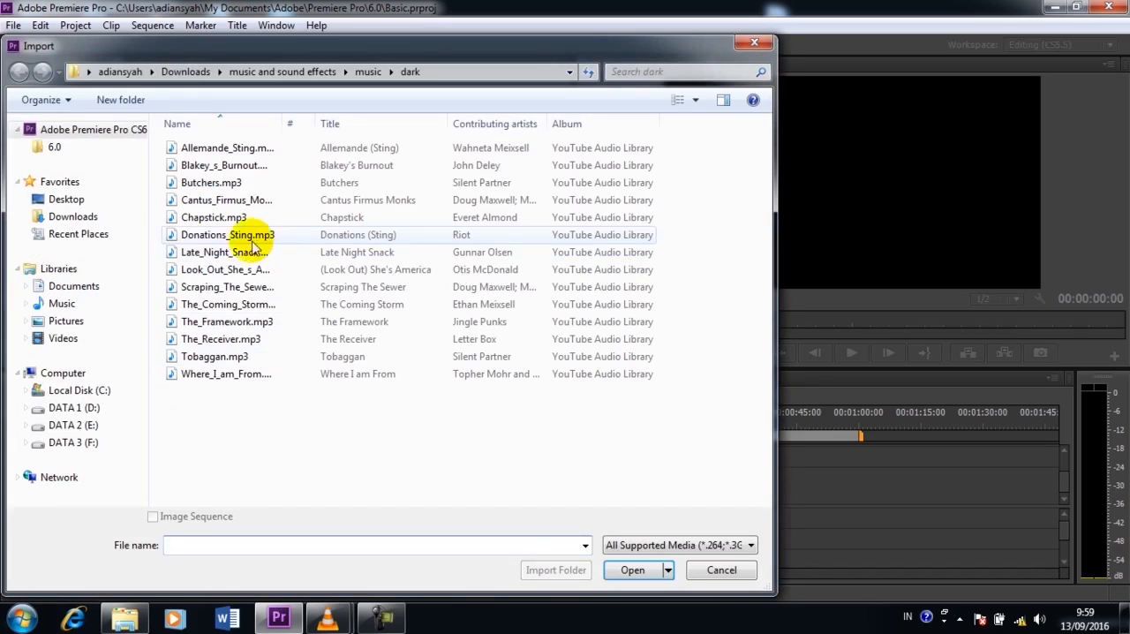
click(75, 286)
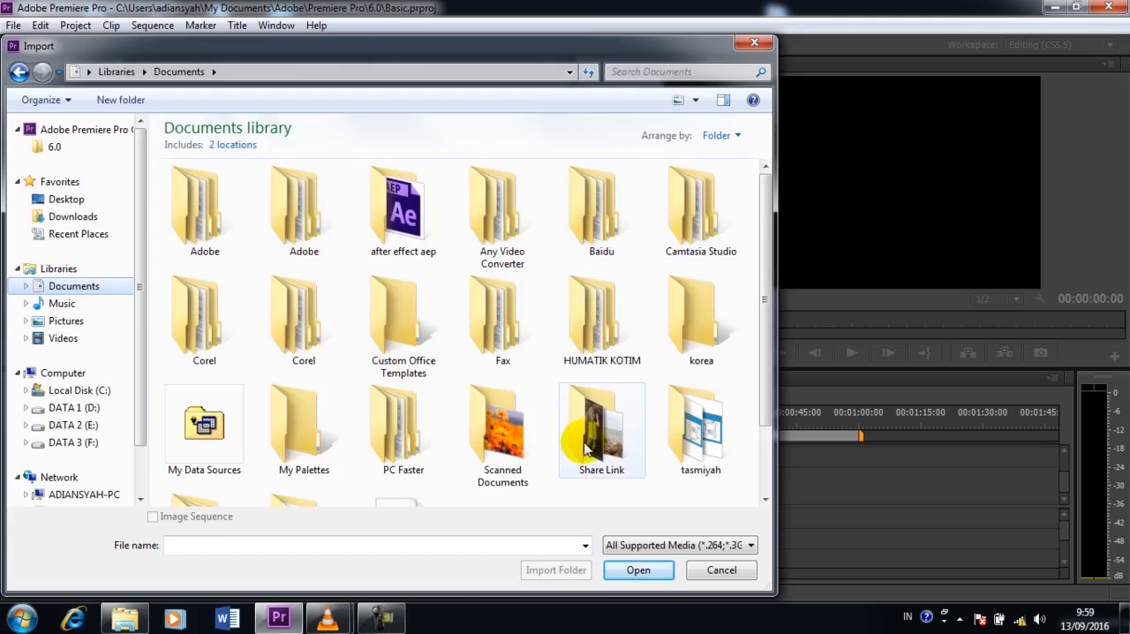
click(76, 338)
double_click(415, 203)
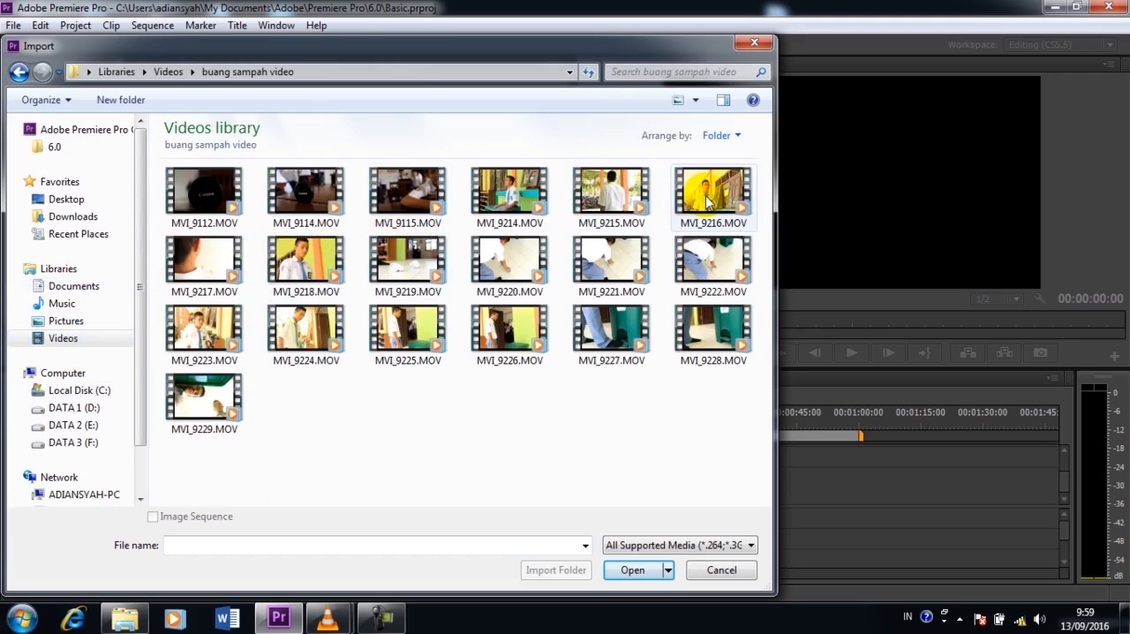
click(709, 203)
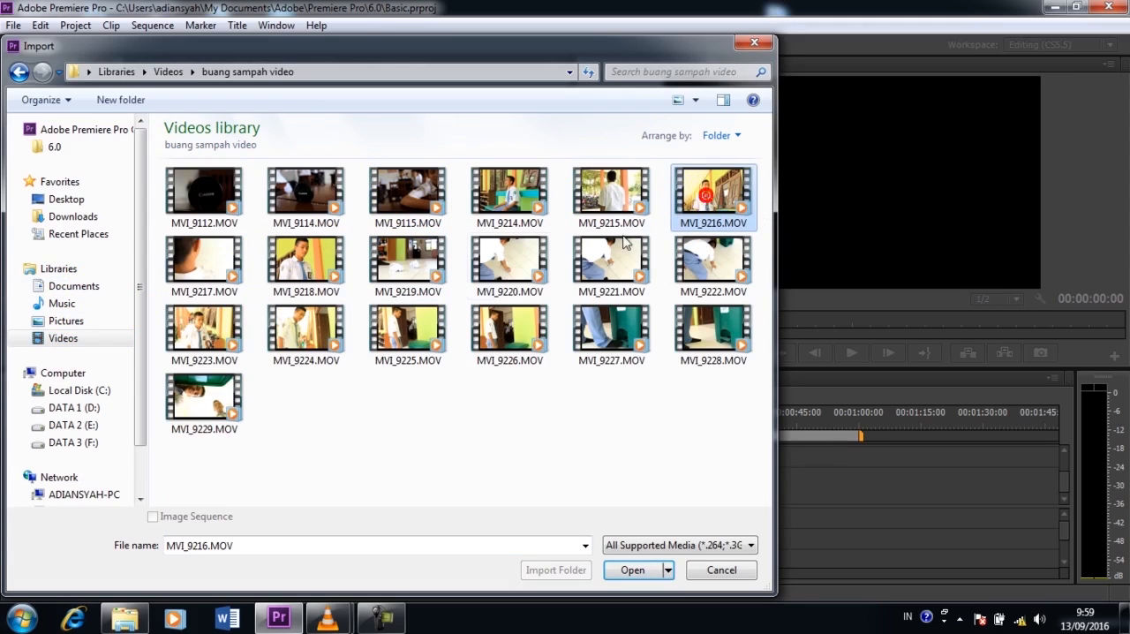
ctrl+click(304, 291)
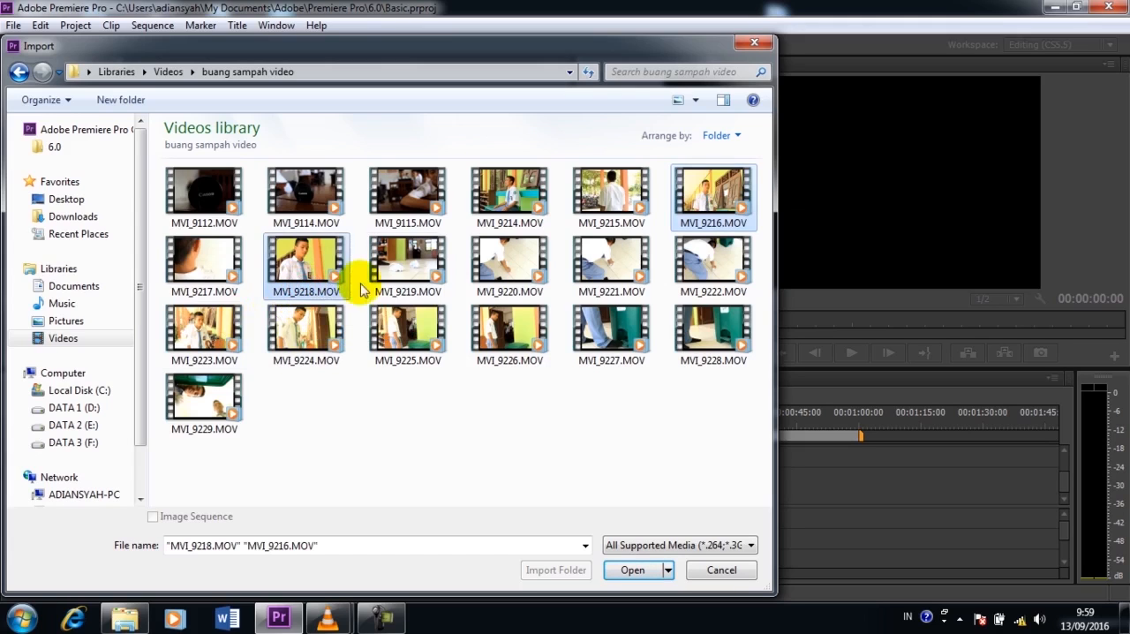
ctrl+click(385, 279)
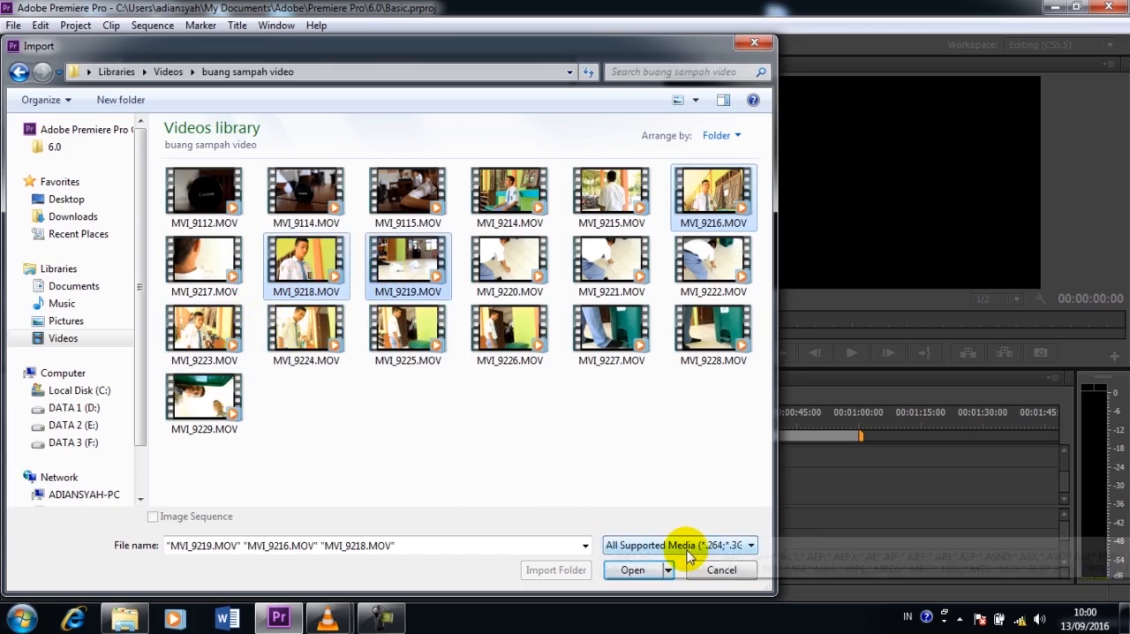
click(634, 570)
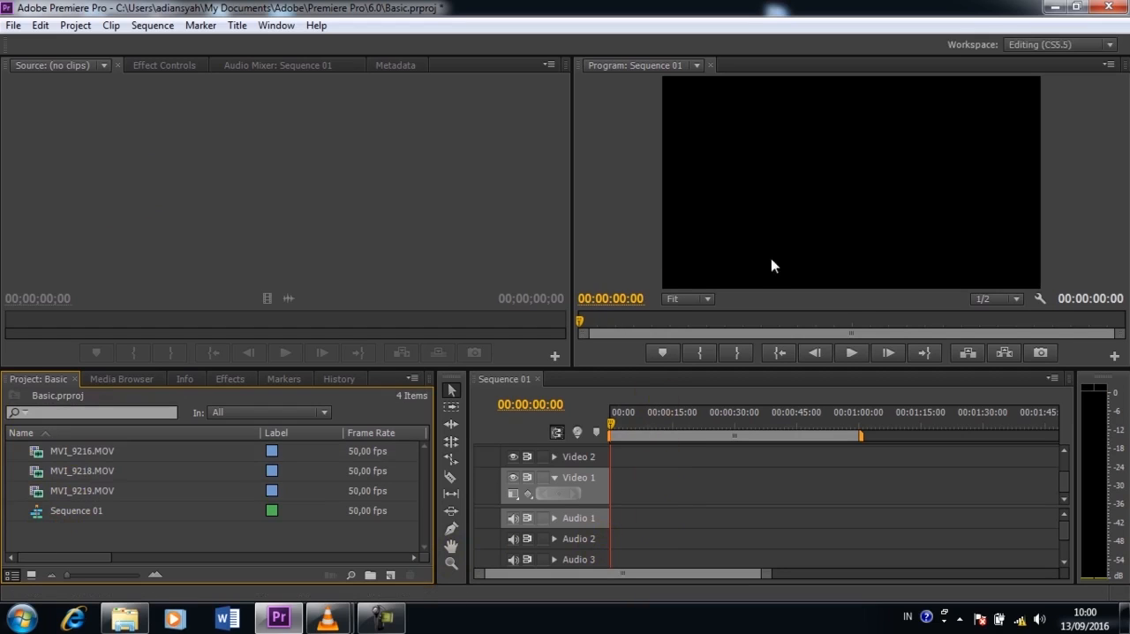
Load MVI_9216.MOV in the Source monitor, mark an In point near the start and an Out point at 00:00:03:46.
double_click(33, 459)
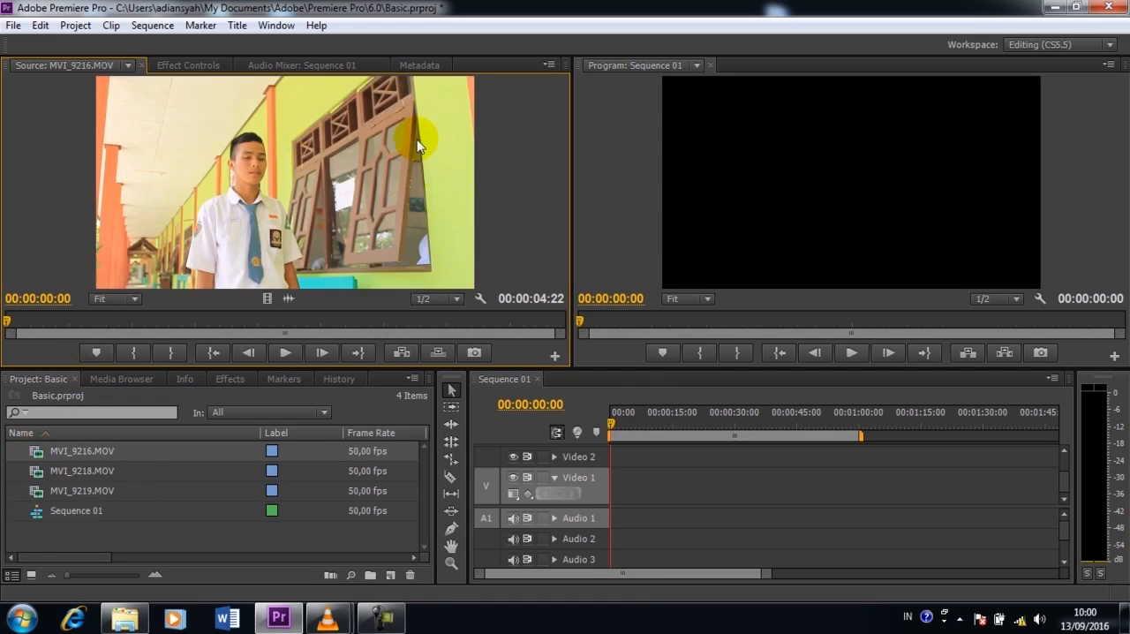
drag(5, 323, 20, 319)
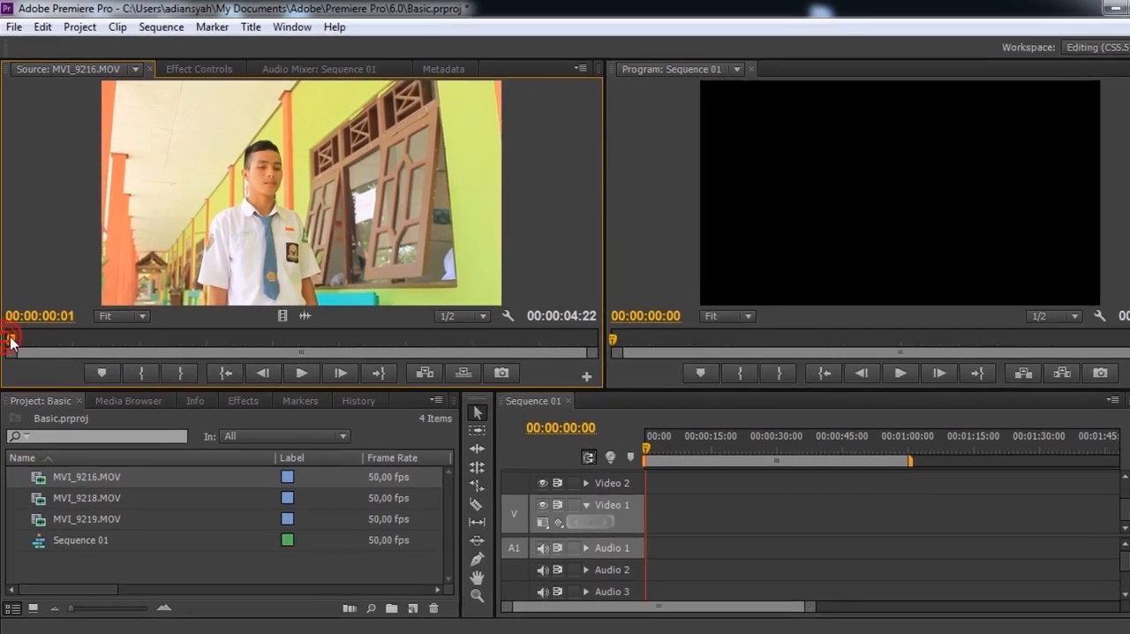
drag(30, 488, 717, 491)
drag(5, 496, 766, 518)
click(205, 539)
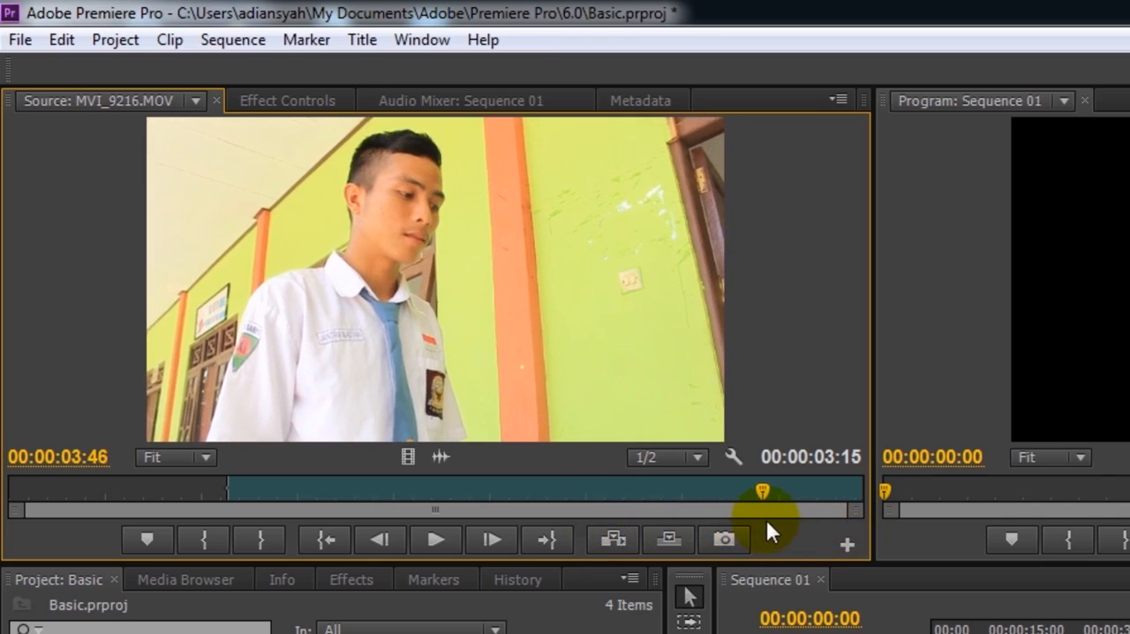
click(259, 540)
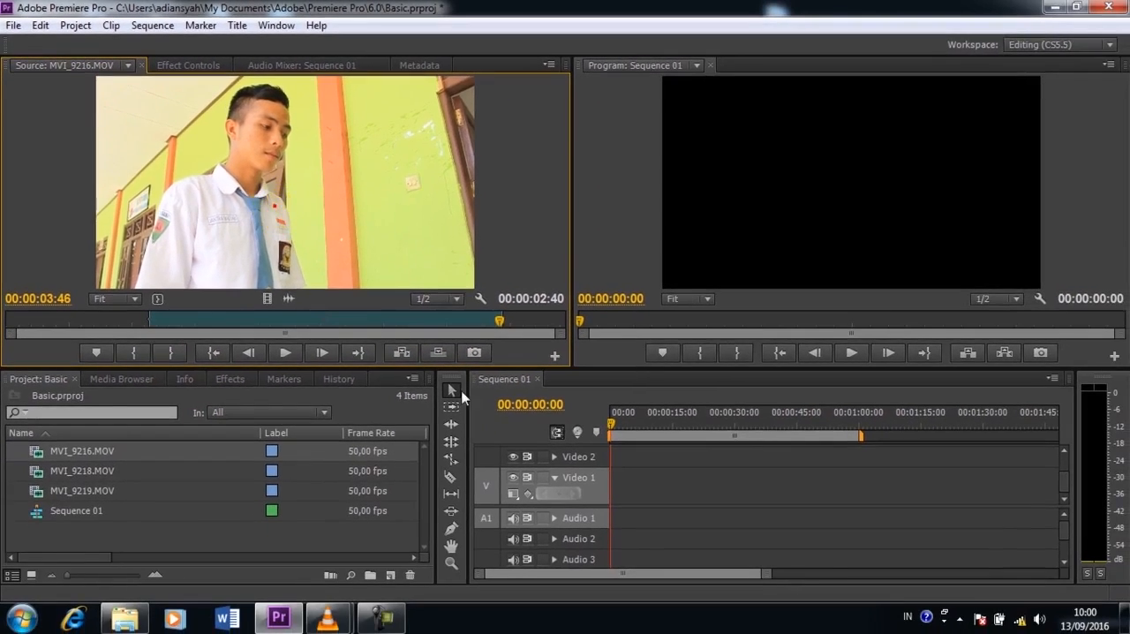
Place the marked MVI_9216 clip at the start of Video 1 and Audio 1 in Sequence 01.
drag(746, 488, 616, 484)
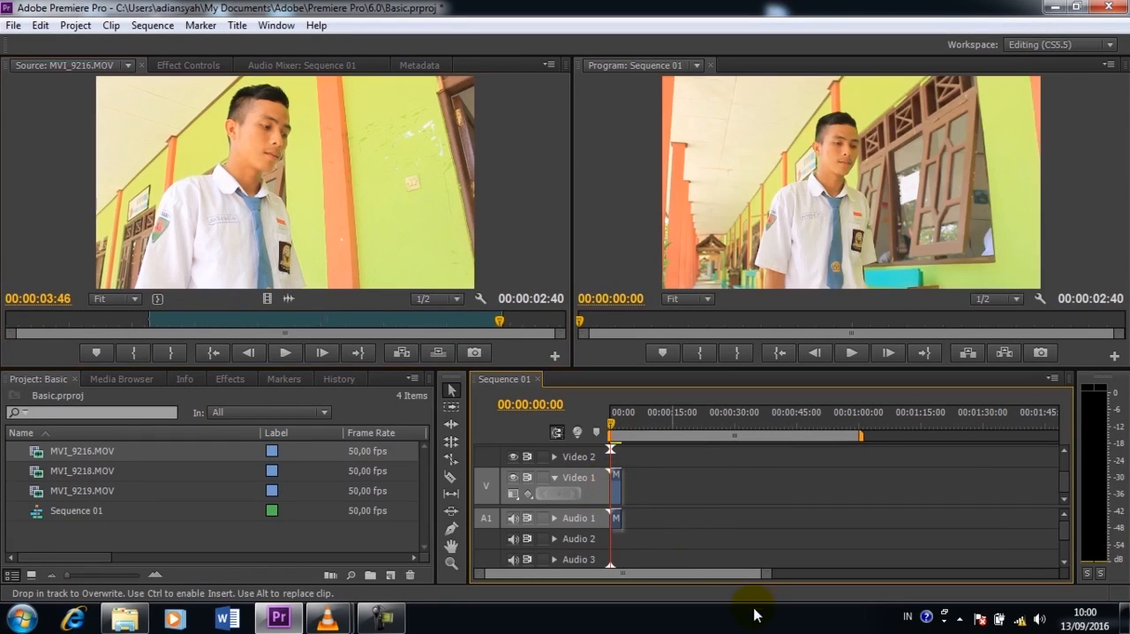
mouse_move(768, 576)
mouse_down()
mouse_move(676, 578)
mouse_move(762, 575)
mouse_up()
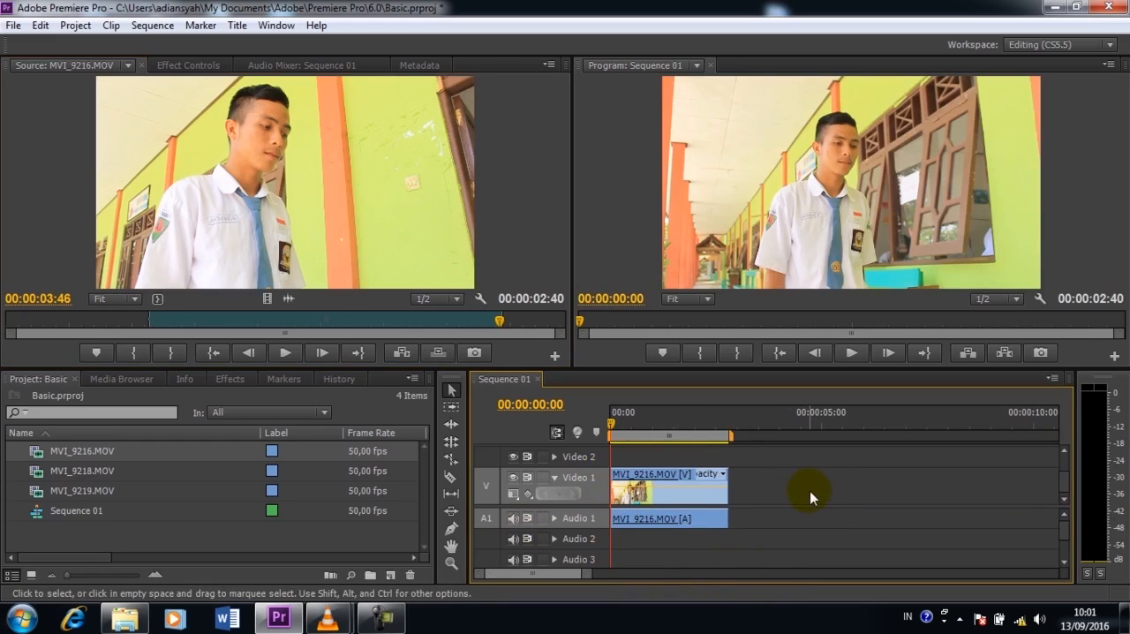
click(786, 483)
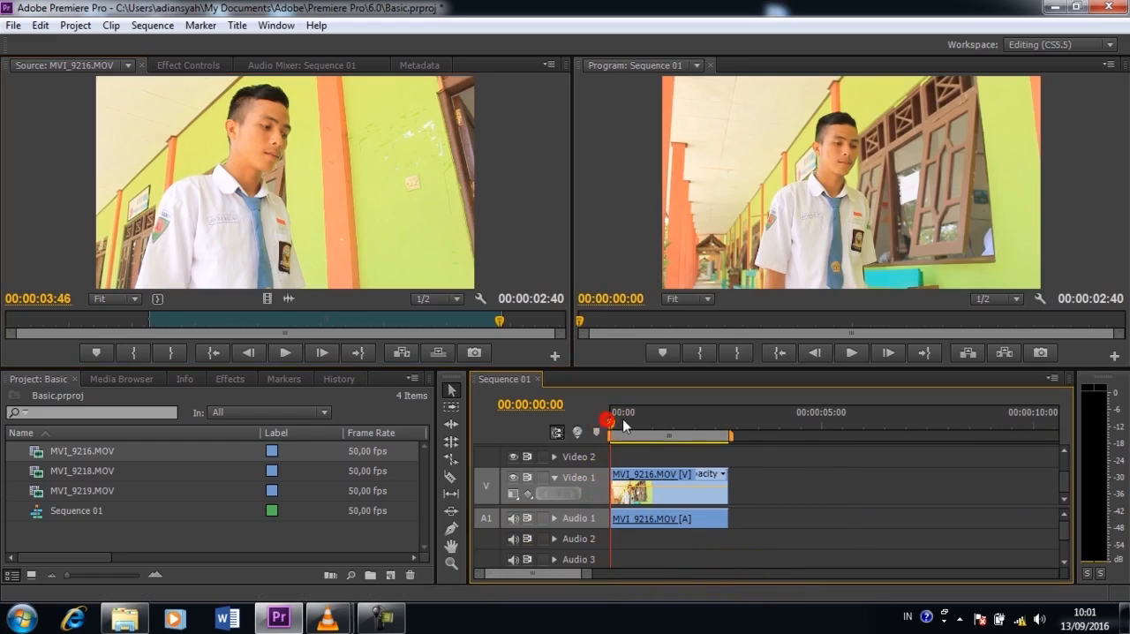
Try trimming the ends of the MVI_9216 clip in the sequence while scrubbing through it.
drag(616, 424, 715, 423)
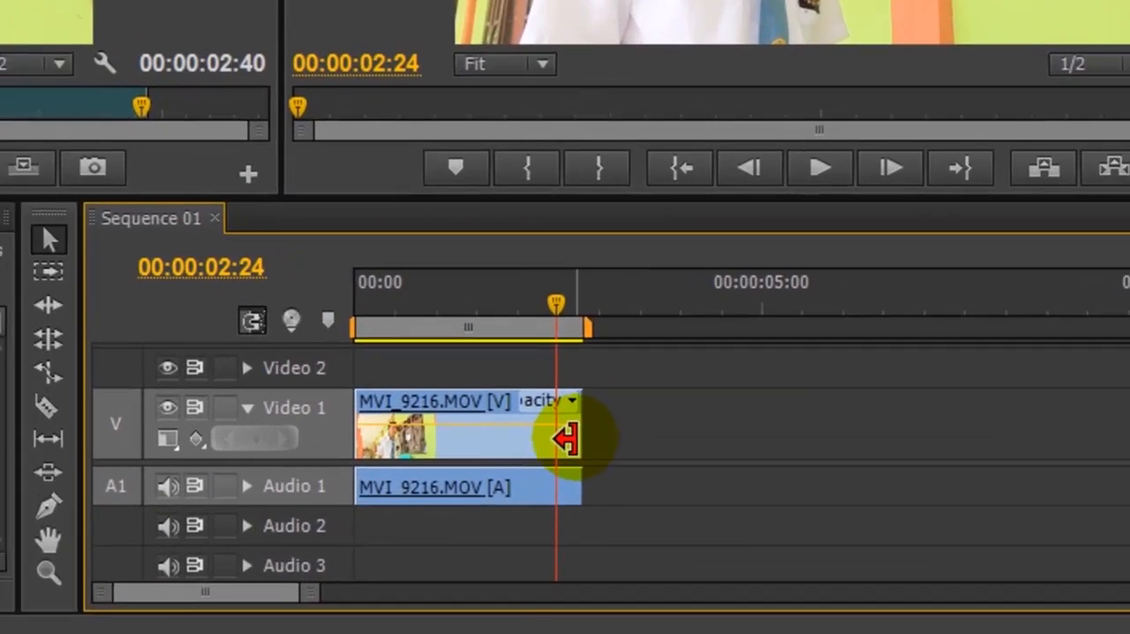
drag(725, 492, 686, 492)
drag(484, 429, 550, 429)
click(426, 449)
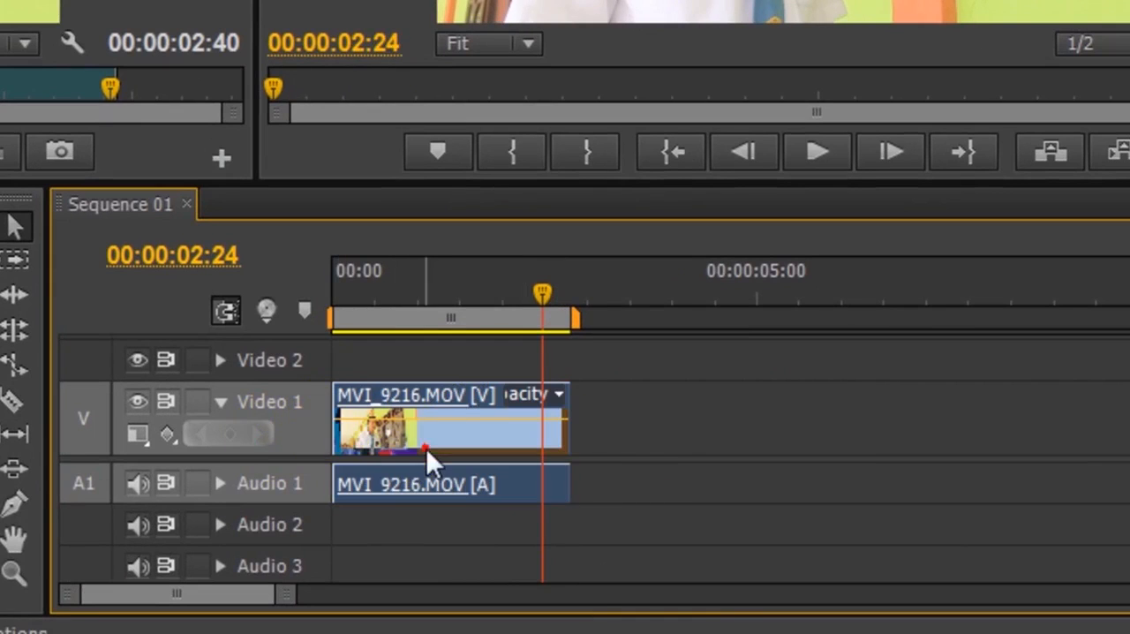
drag(345, 425, 310, 420)
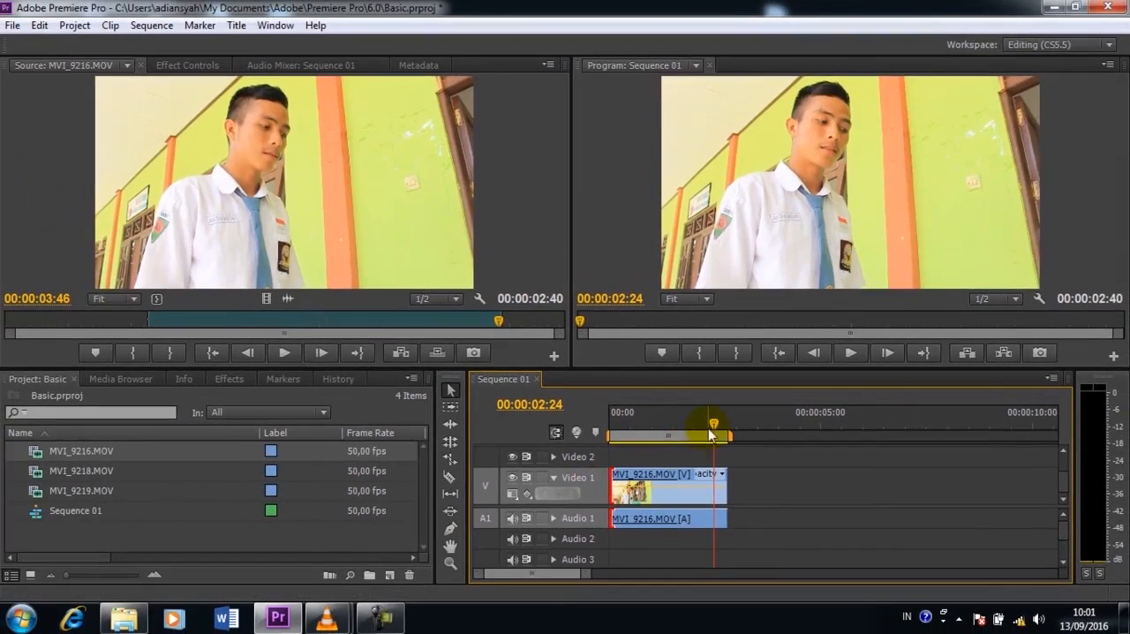
drag(712, 432, 625, 423)
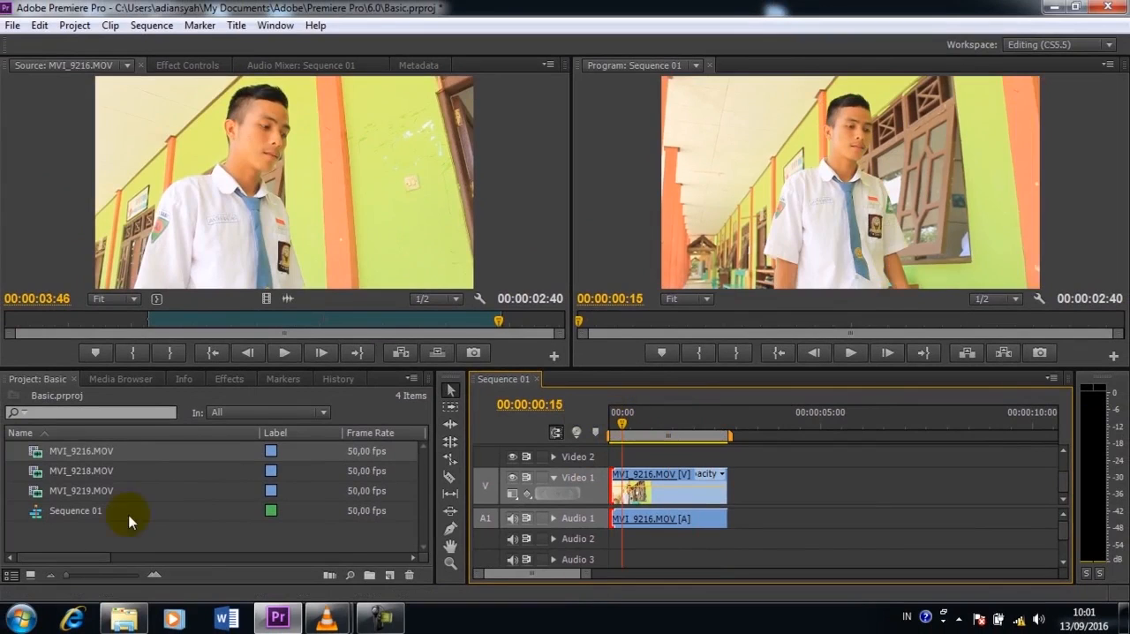
Mark In and Out points on MVI_9218.MOV, with the Out at 00:00:01:34, and append it after MVI_9216 on Video 1.
double_click(38, 471)
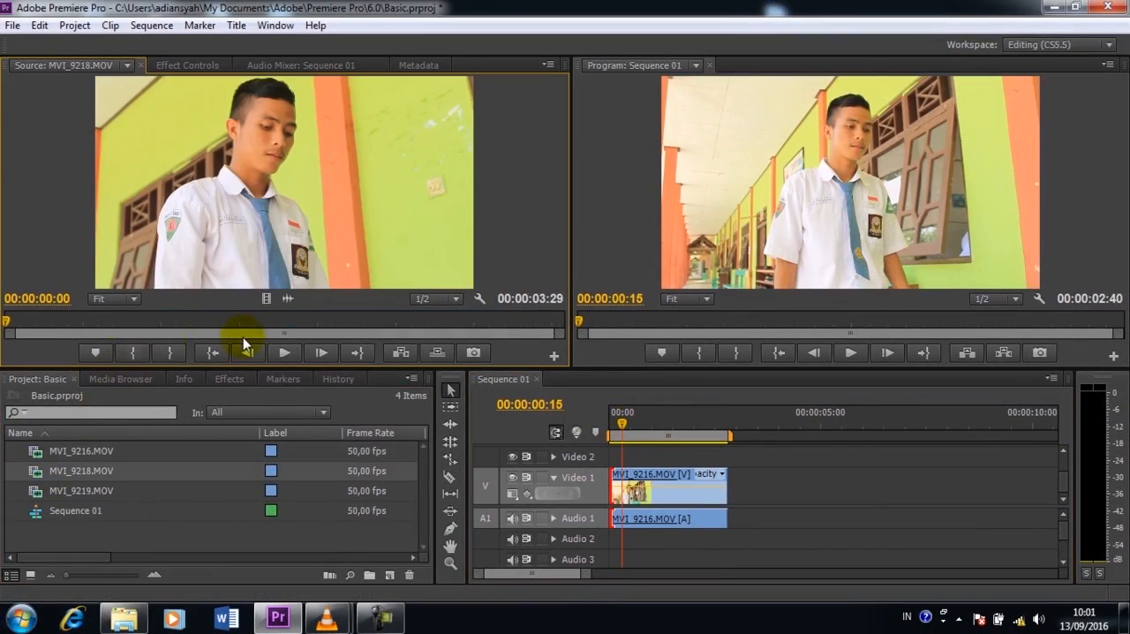
drag(6, 320, 269, 340)
click(121, 353)
click(170, 353)
drag(247, 241, 733, 495)
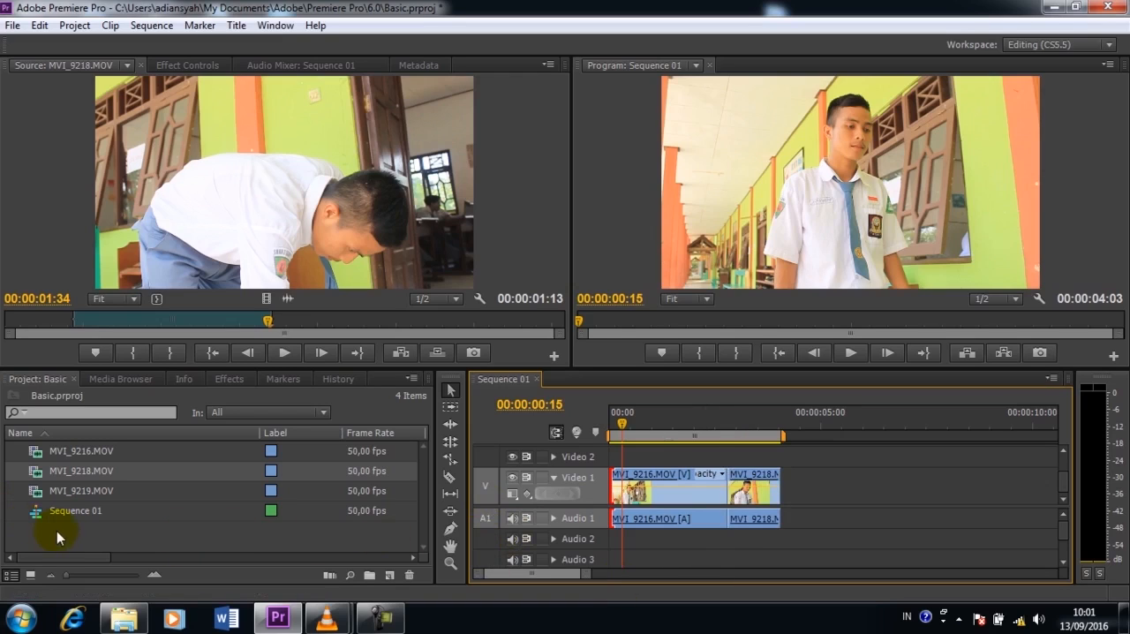
Mark MVI_9219.MOV from 00:00:00:15 to 00:00:03:13 and append it after MVI_9218 on Video 1.
double_click(33, 492)
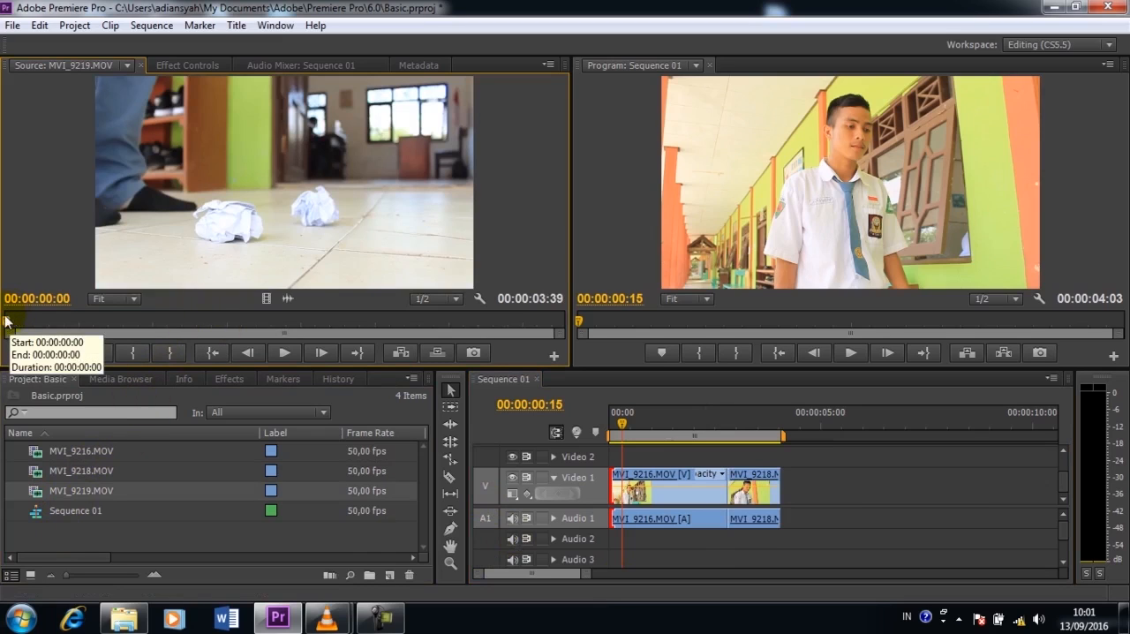
drag(9, 326, 51, 318)
click(142, 352)
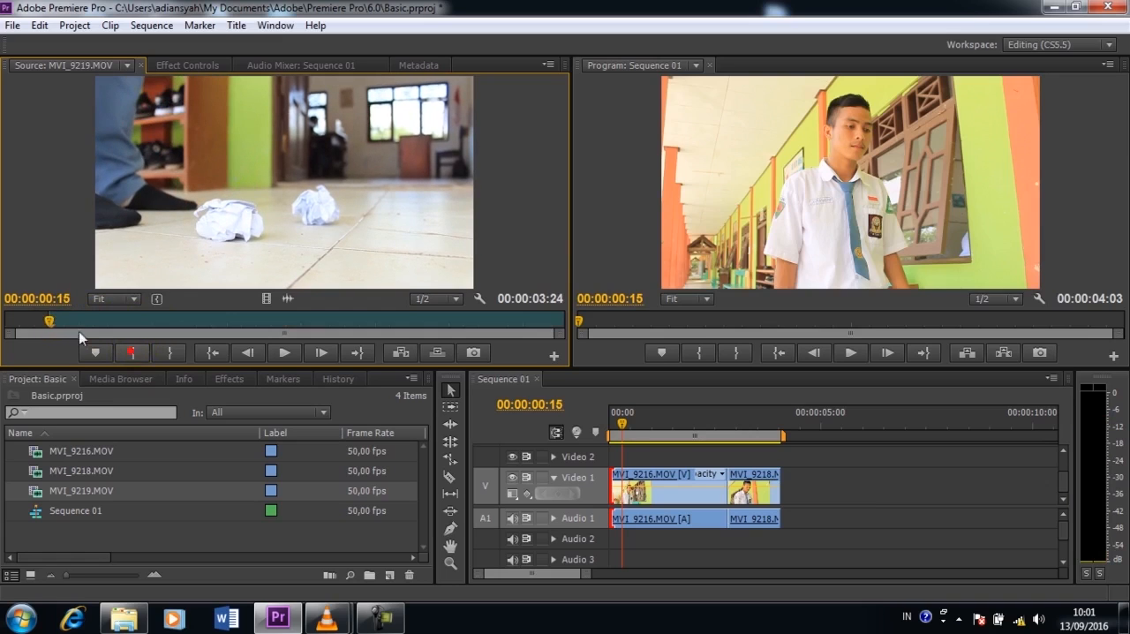
drag(72, 322, 486, 328)
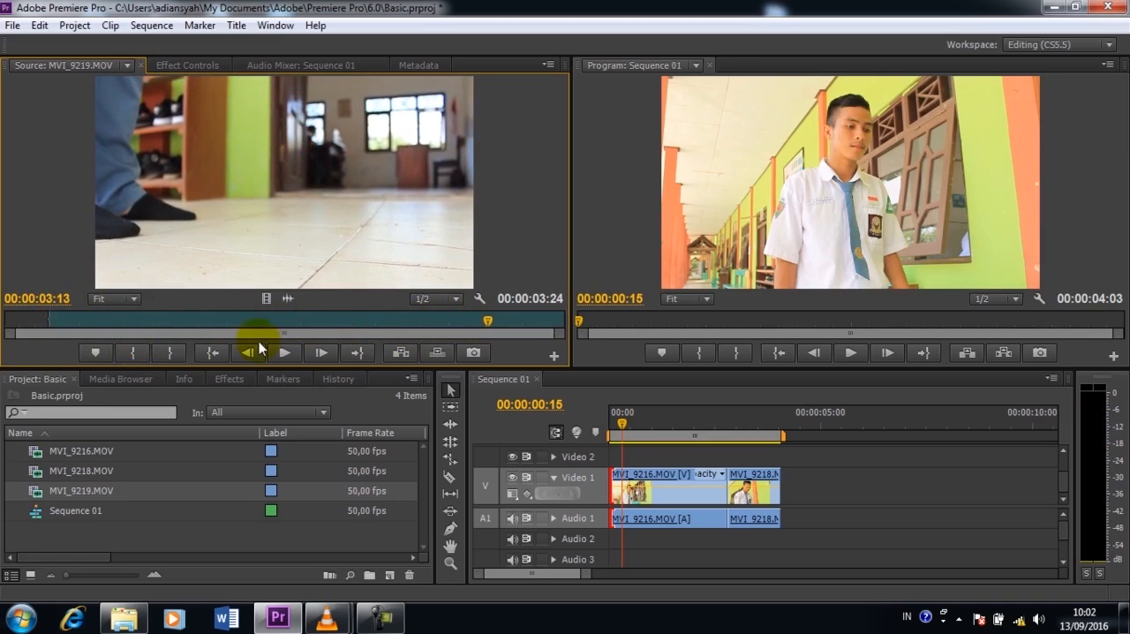
drag(258, 254, 785, 496)
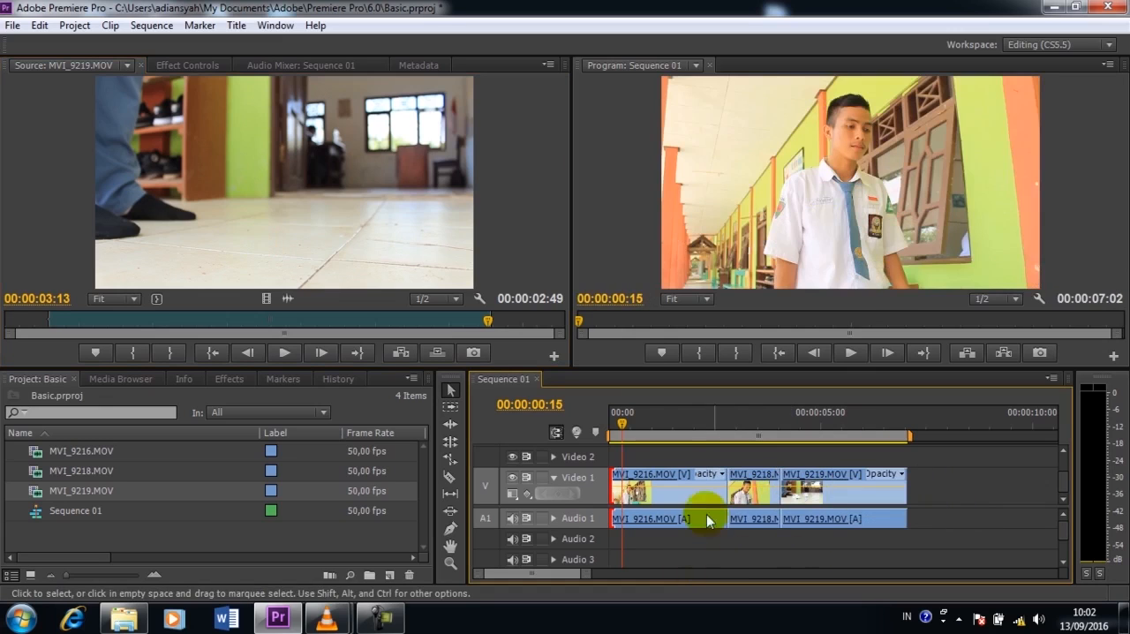
Play the assembled sequence from its beginning to preview the three clips.
drag(618, 426, 610, 426)
click(813, 353)
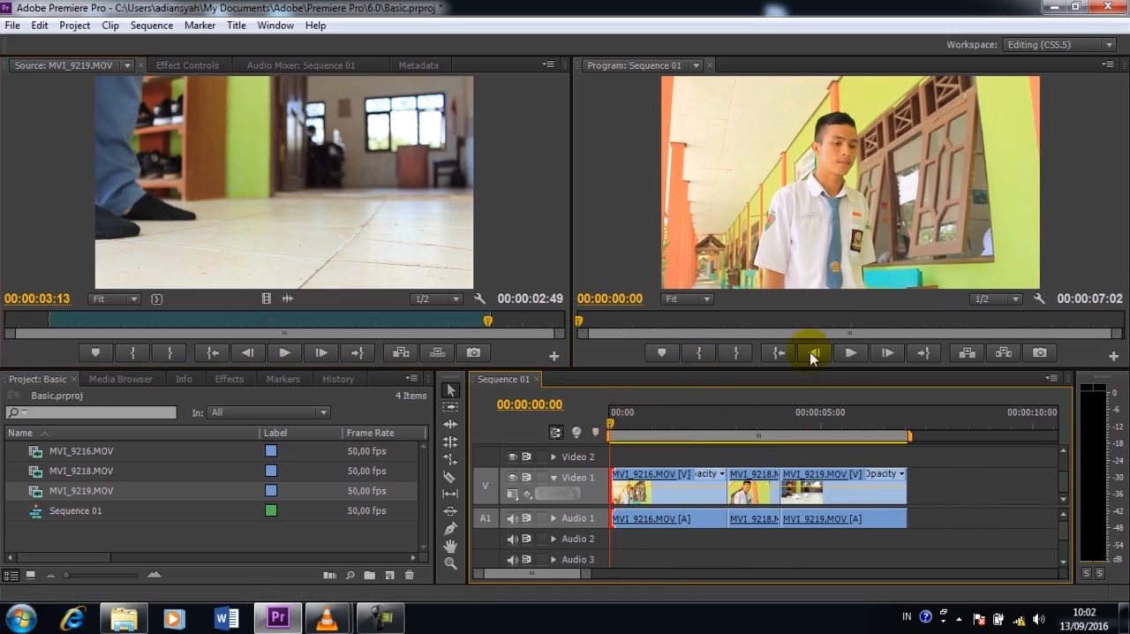
click(849, 353)
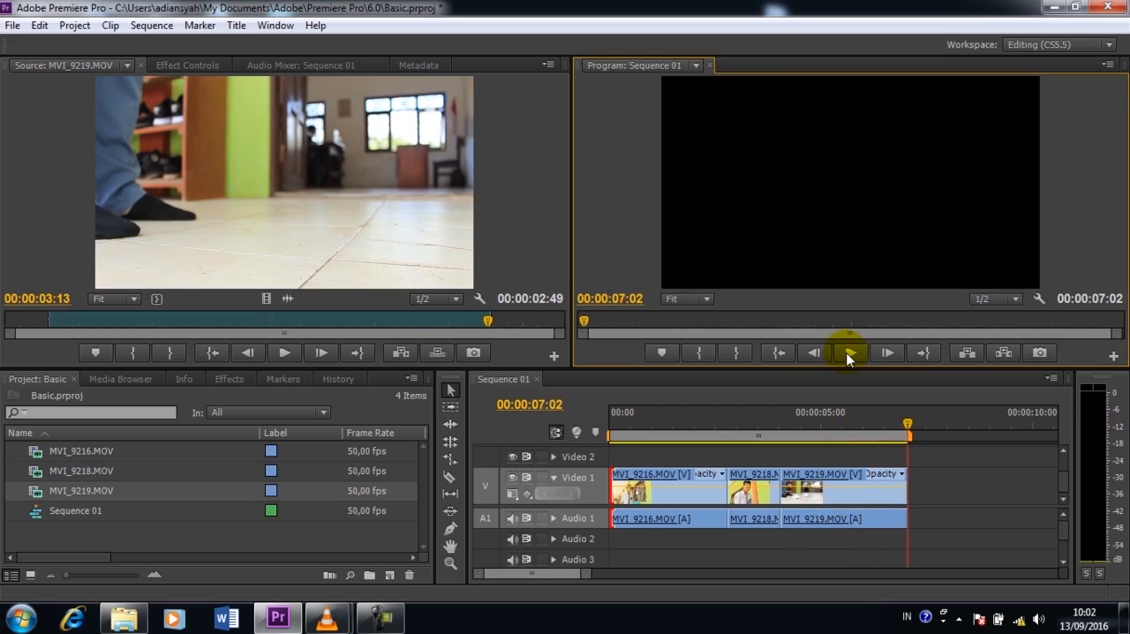
Split the MVI_9216 clip in the sequence at 00:00:02:33 with the Razor tool.
click(740, 499)
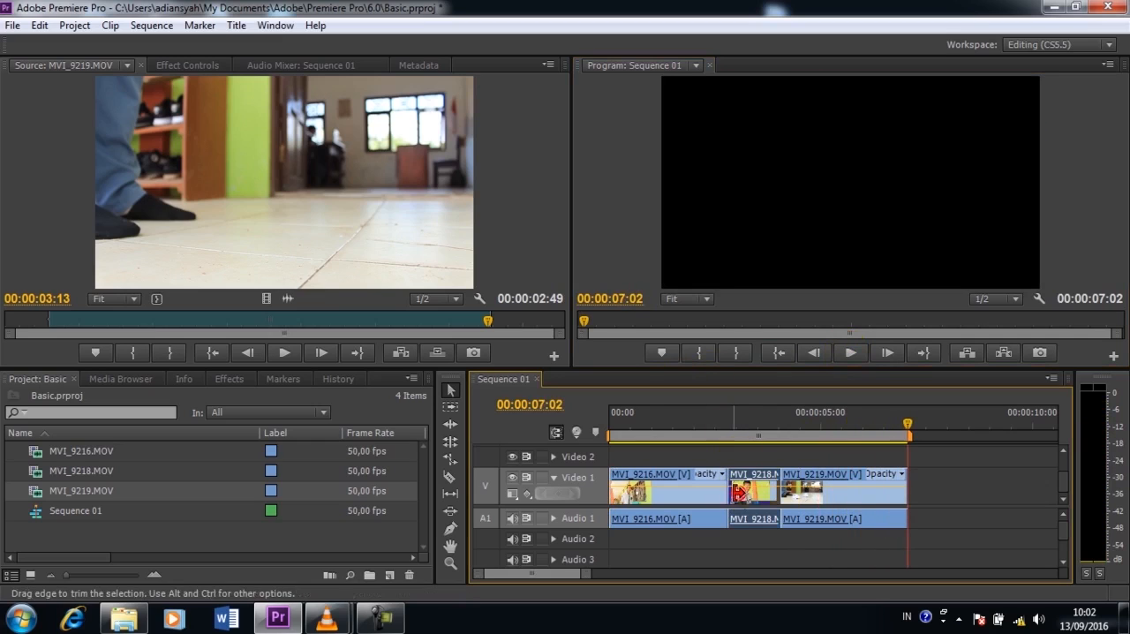
mouse_move(727, 422)
mouse_down()
mouse_move(717, 423)
mouse_move(746, 423)
mouse_move(709, 425)
mouse_move(768, 422)
mouse_move(641, 419)
mouse_move(736, 419)
mouse_move(710, 416)
mouse_up()
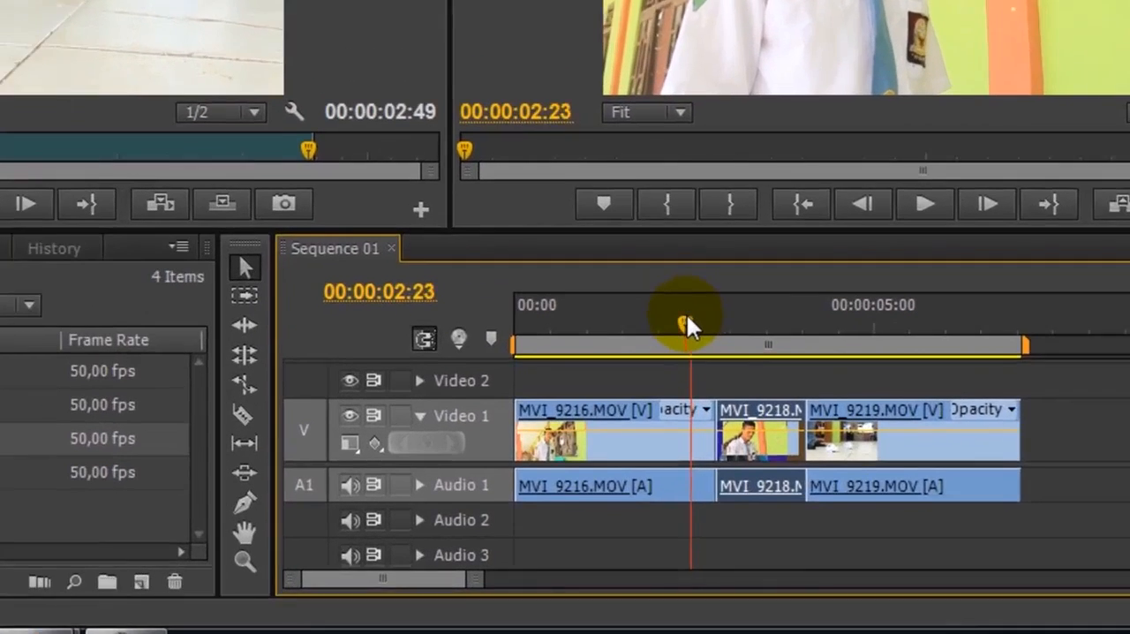
drag(688, 317, 687, 301)
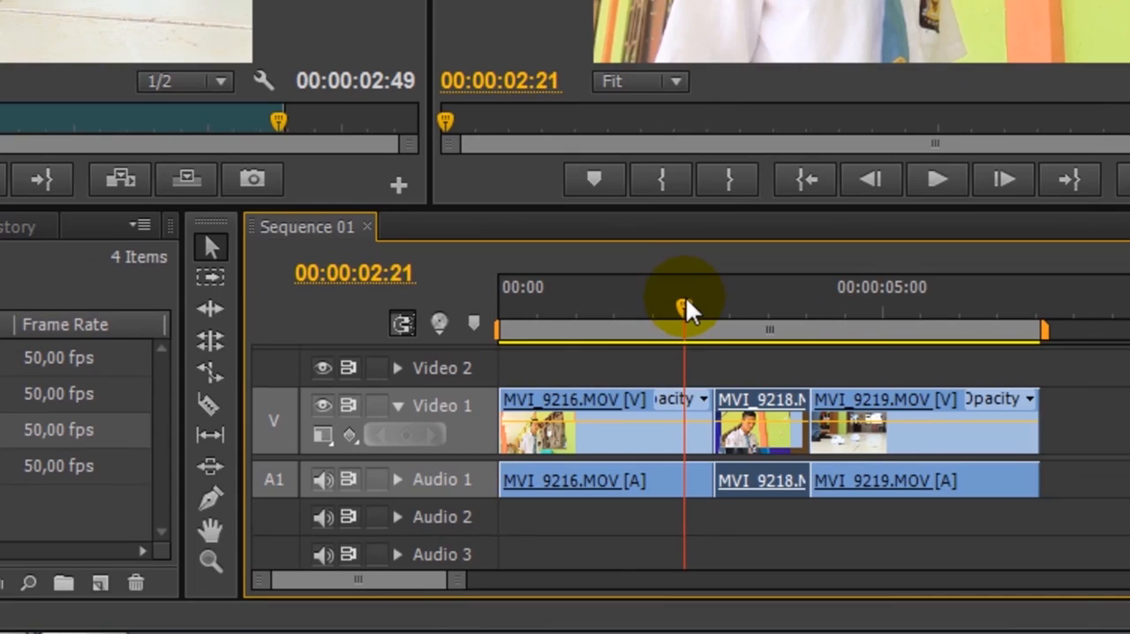
drag(685, 308, 702, 309)
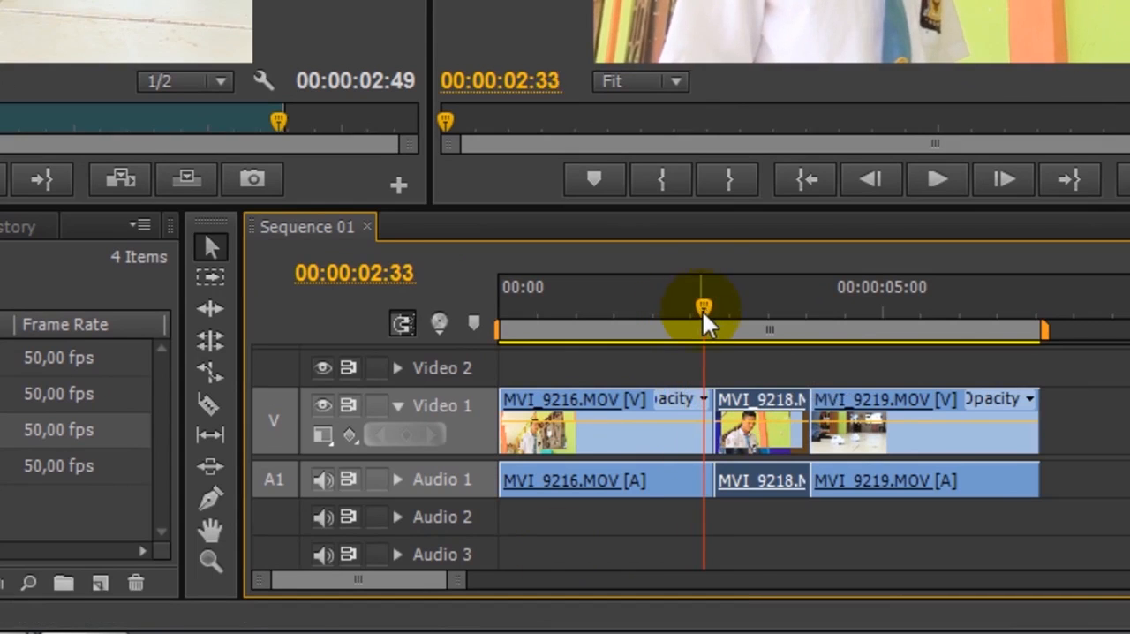
click(210, 403)
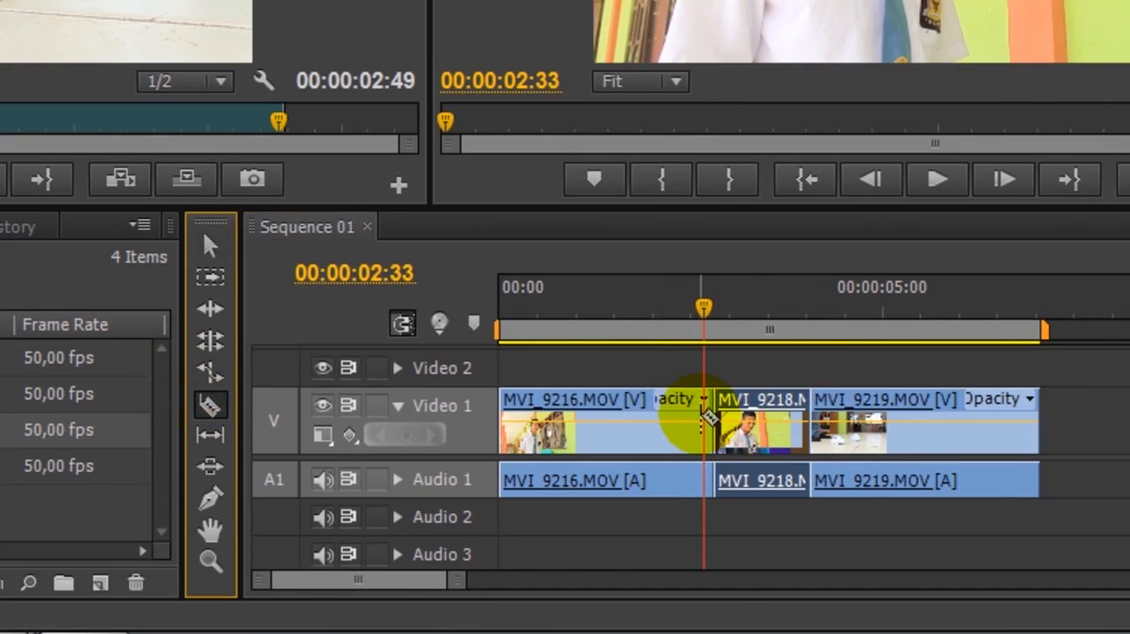
click(705, 415)
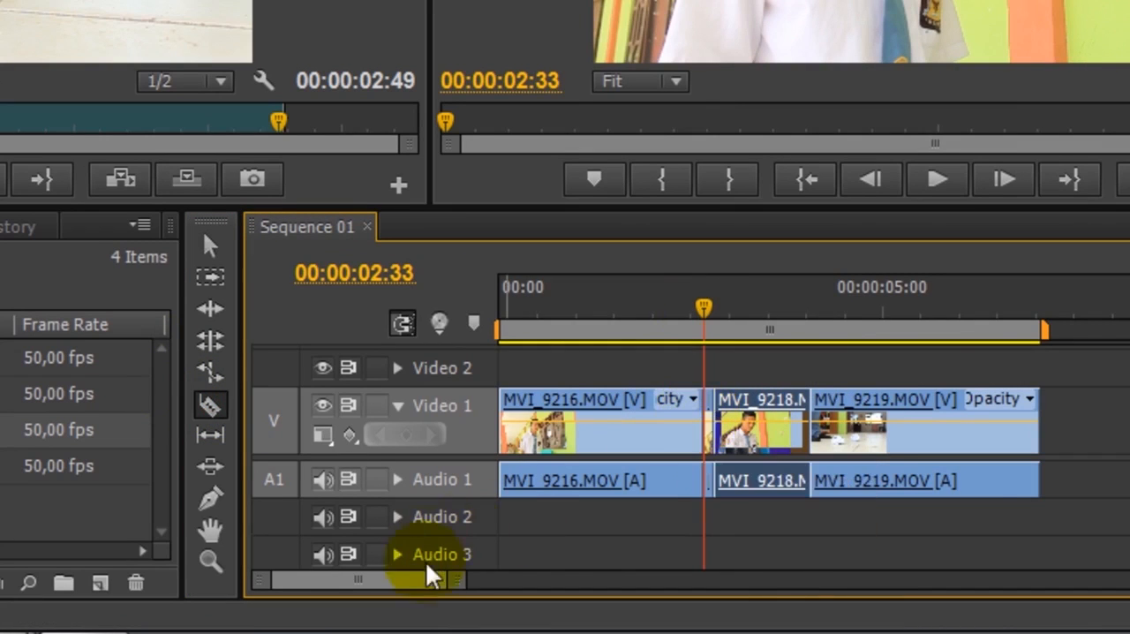
Select the short piece of MVI_9216 after the cut and look through its available clip commands.
mouse_move(457, 581)
mouse_down()
mouse_move(517, 578)
mouse_move(435, 587)
mouse_up()
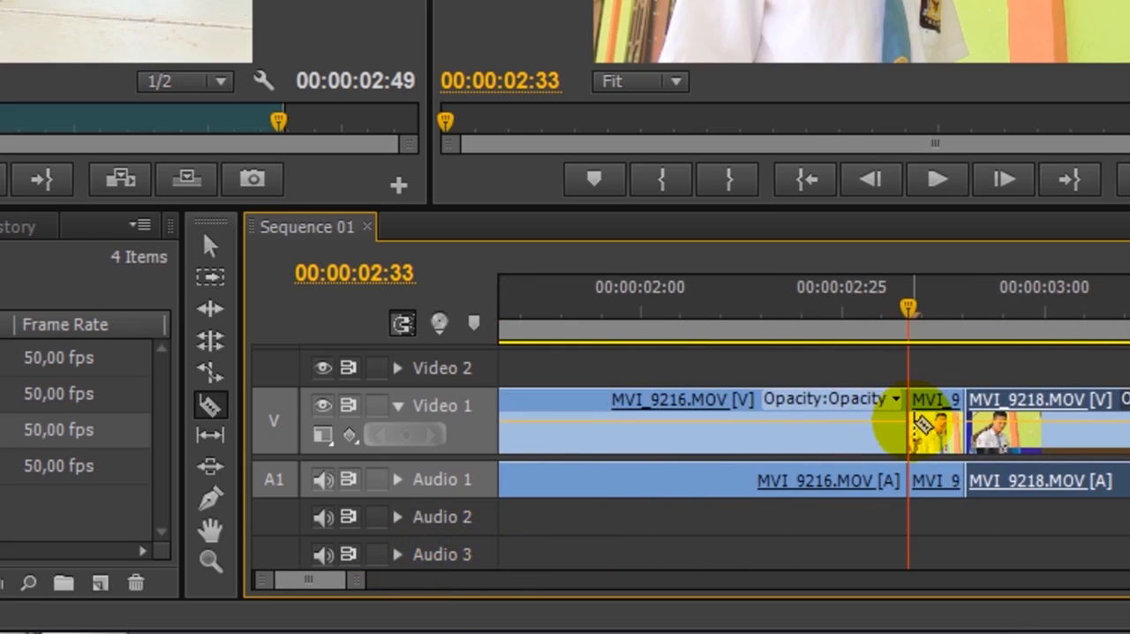
click(212, 247)
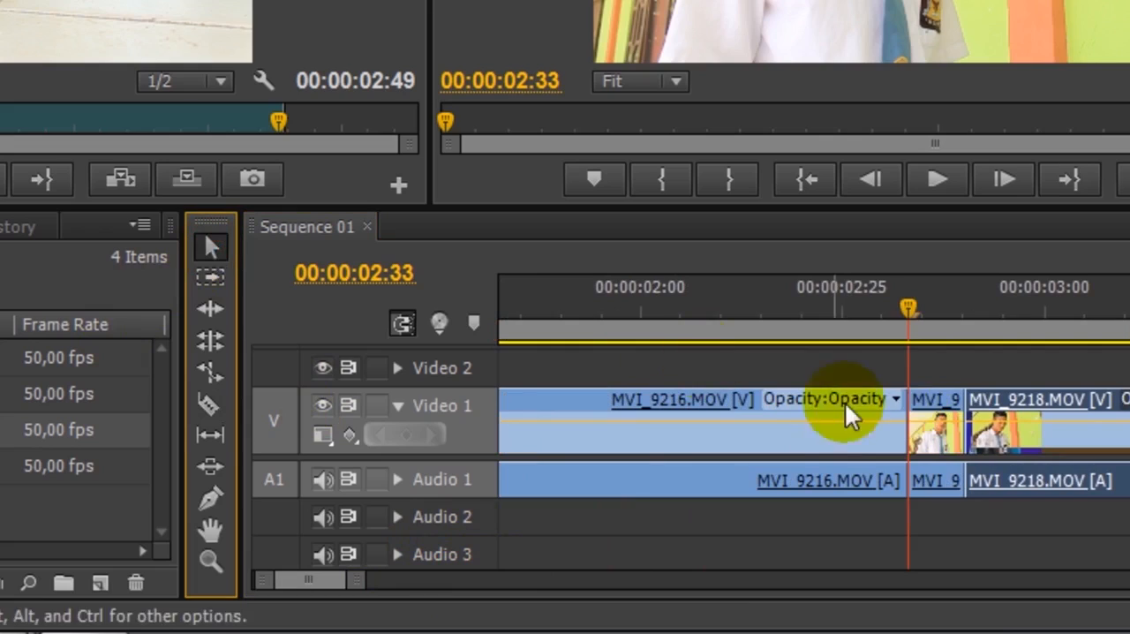
click(929, 438)
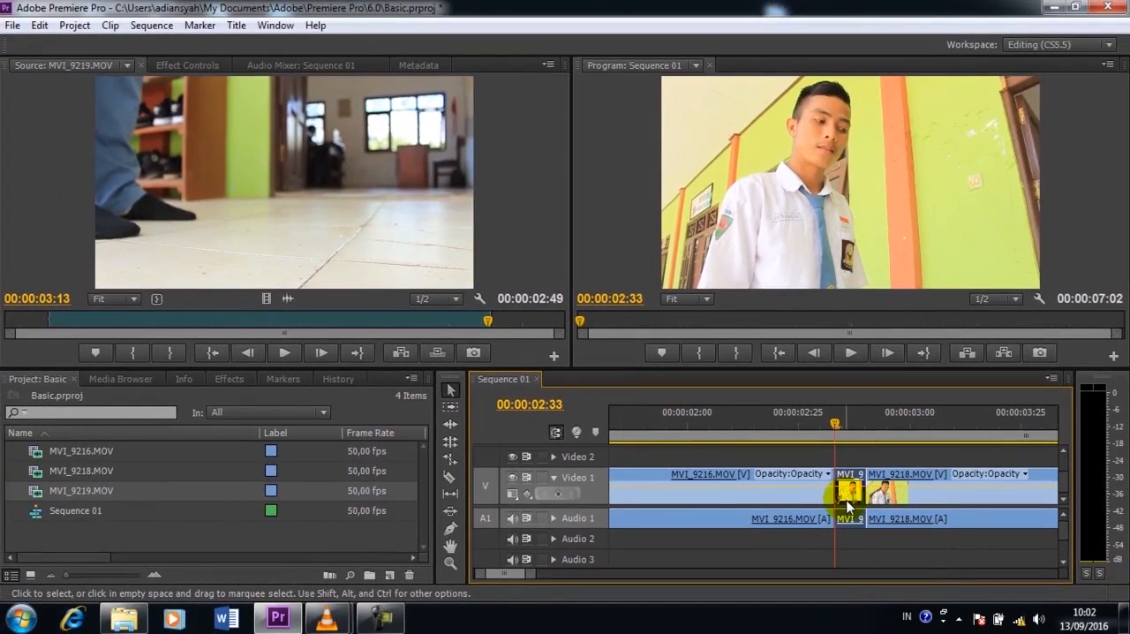
right_click(848, 504)
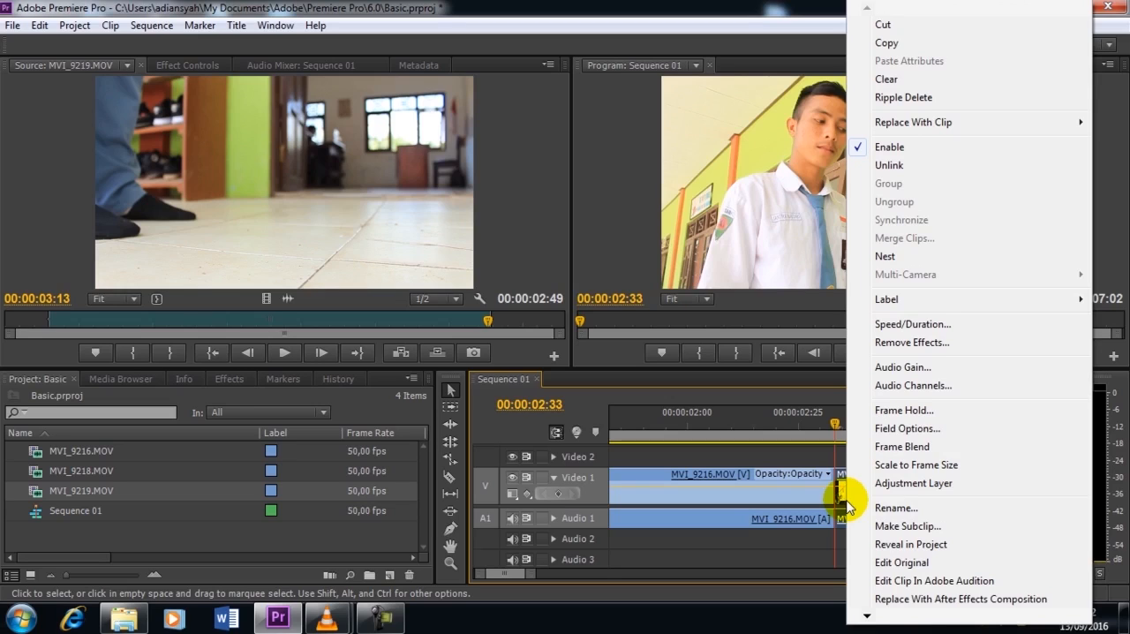
mouse_move(868, 617)
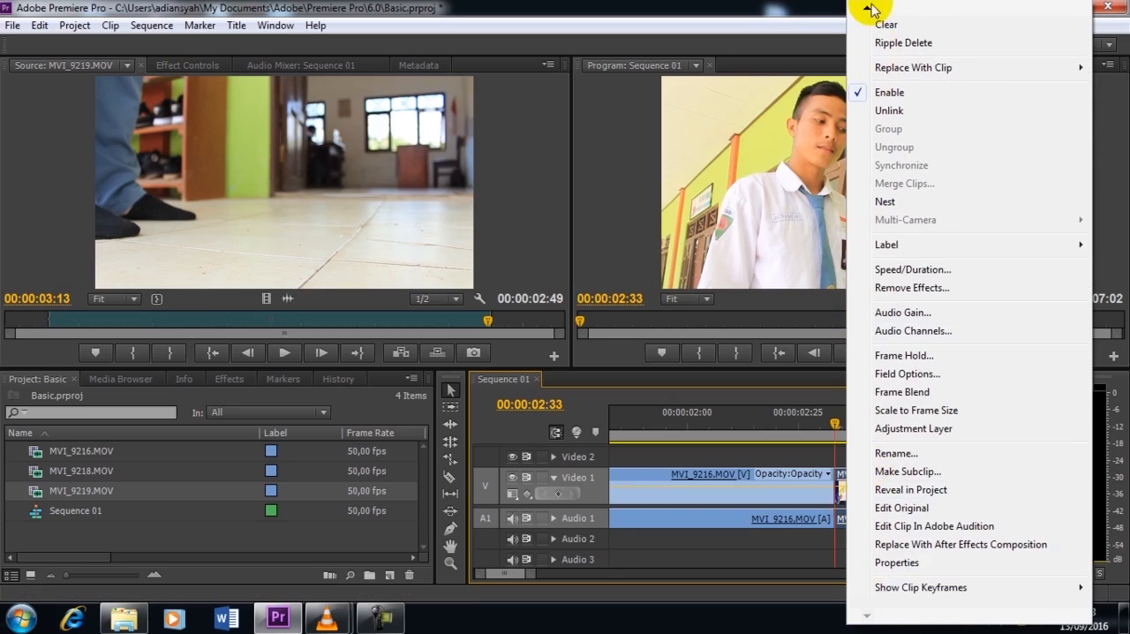
mouse_move(870, 9)
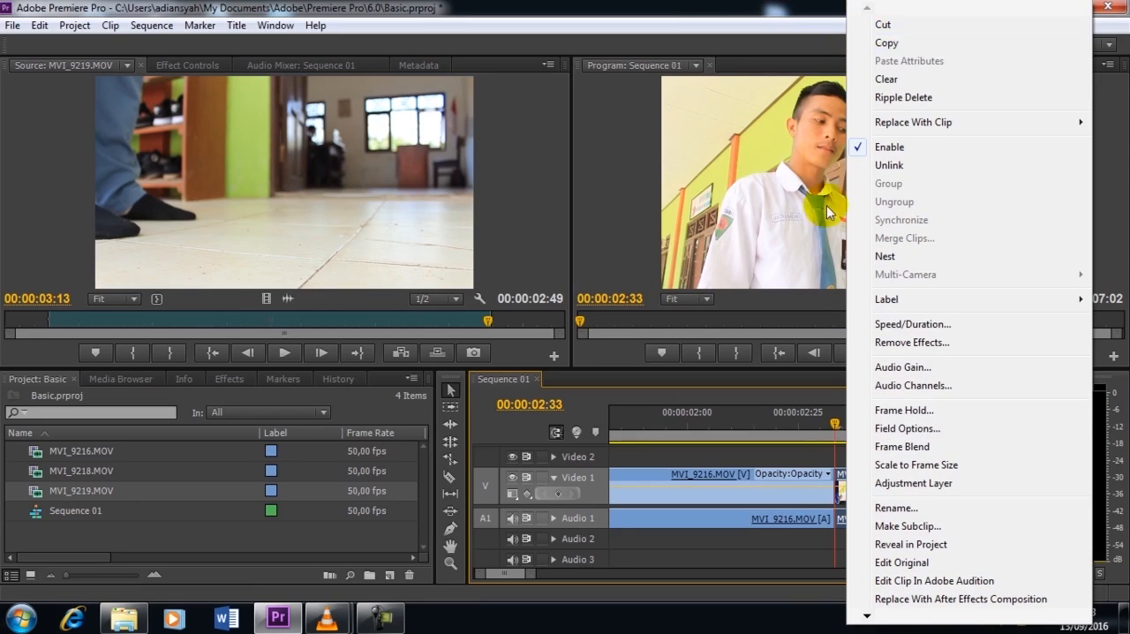
click(780, 549)
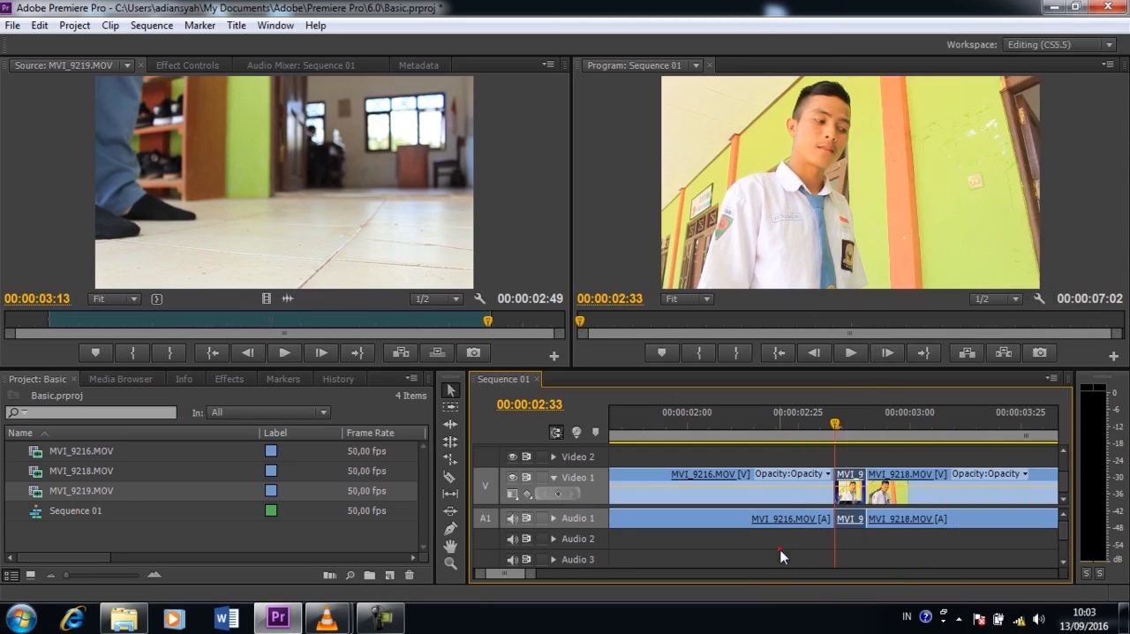
Delete the short piece of MVI_9216 after the cut and ripple delete the gap before MVI_9218.
key(Delete)
click(855, 491)
right_click(855, 491)
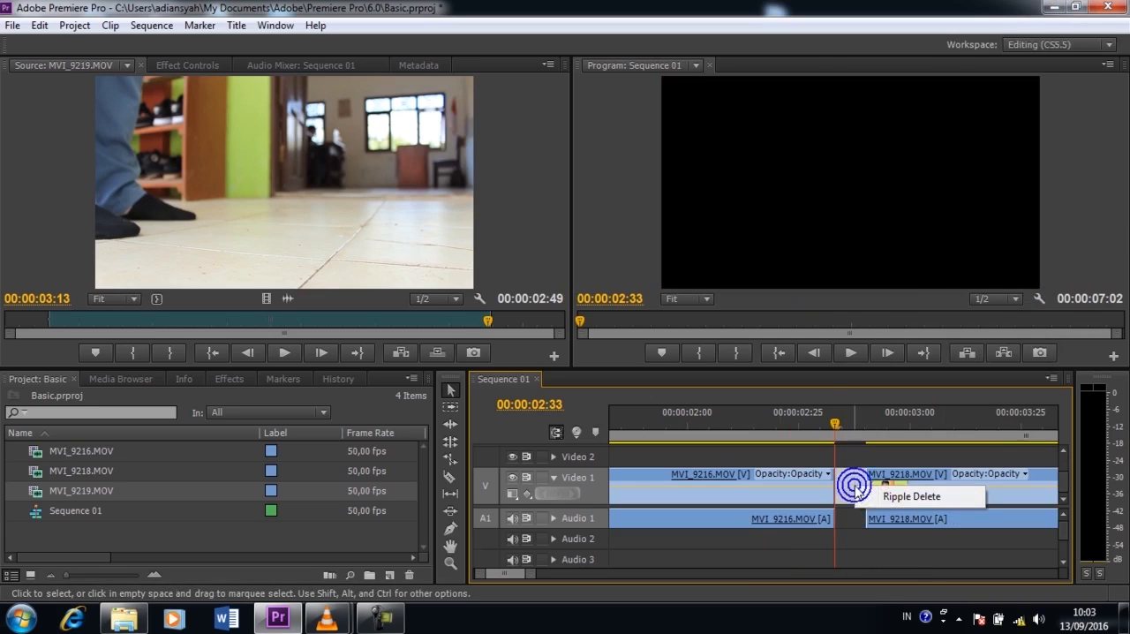
click(904, 494)
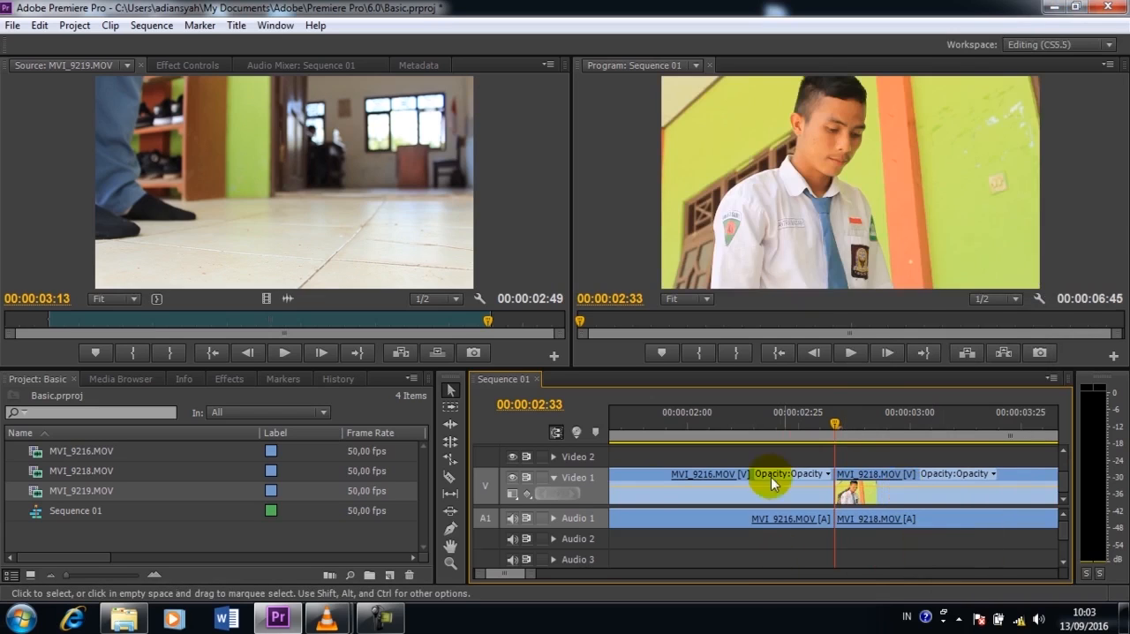
Apply a Cross Dissolve video transition at the cut between MVI_9216 and MVI_9218 on Video 1.
drag(833, 426, 803, 424)
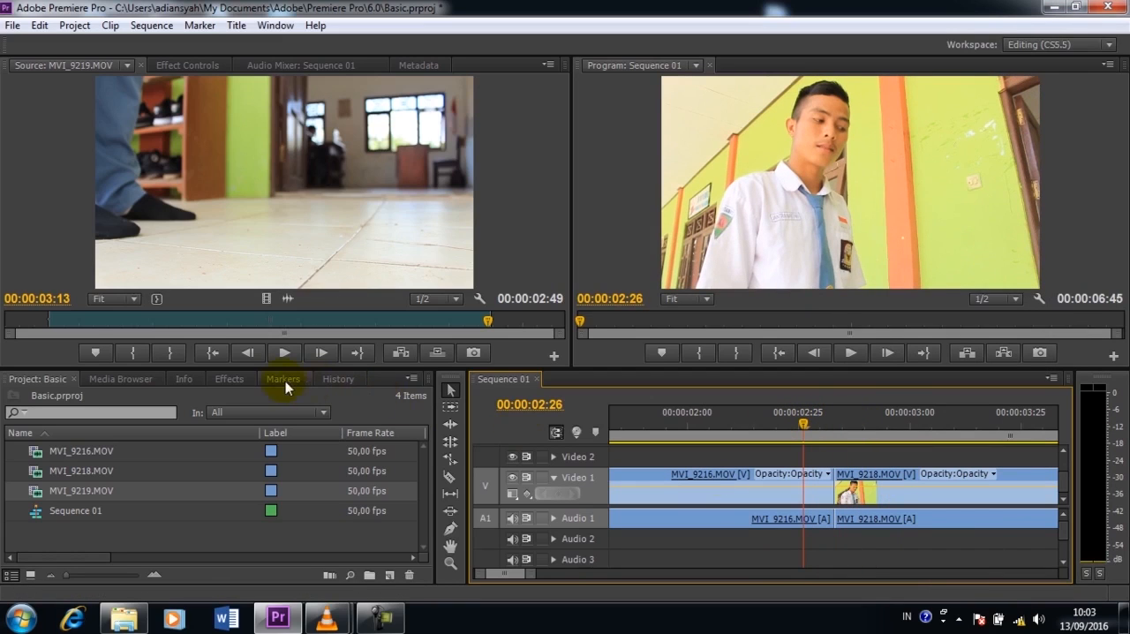
click(227, 378)
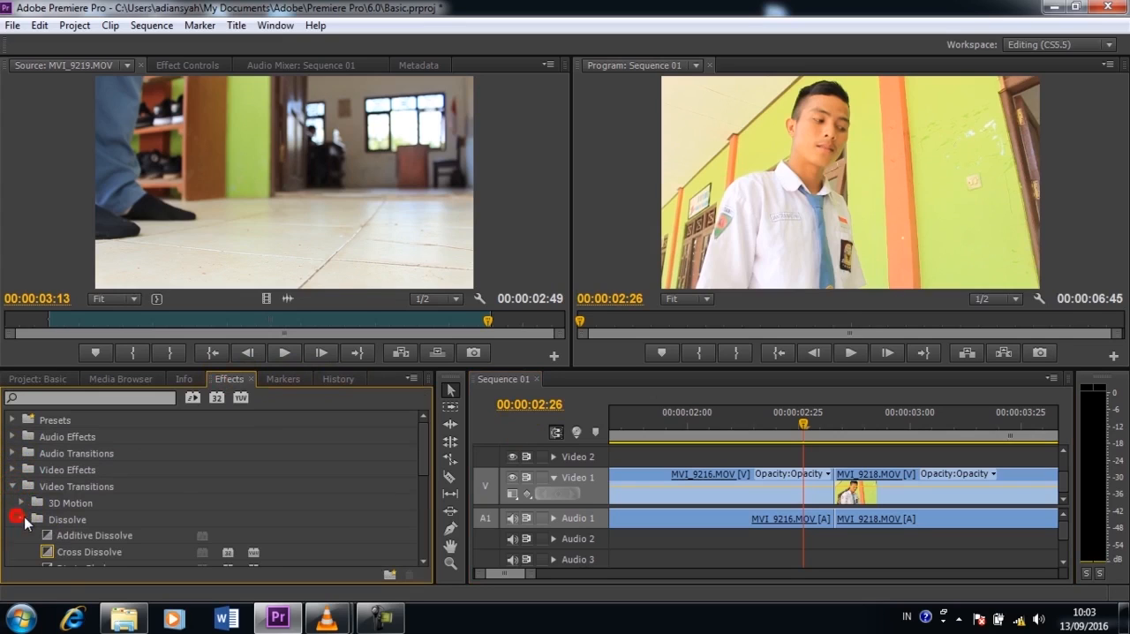
scroll(132, 511, down, 1)
click(76, 514)
scroll(77, 514, down, 1)
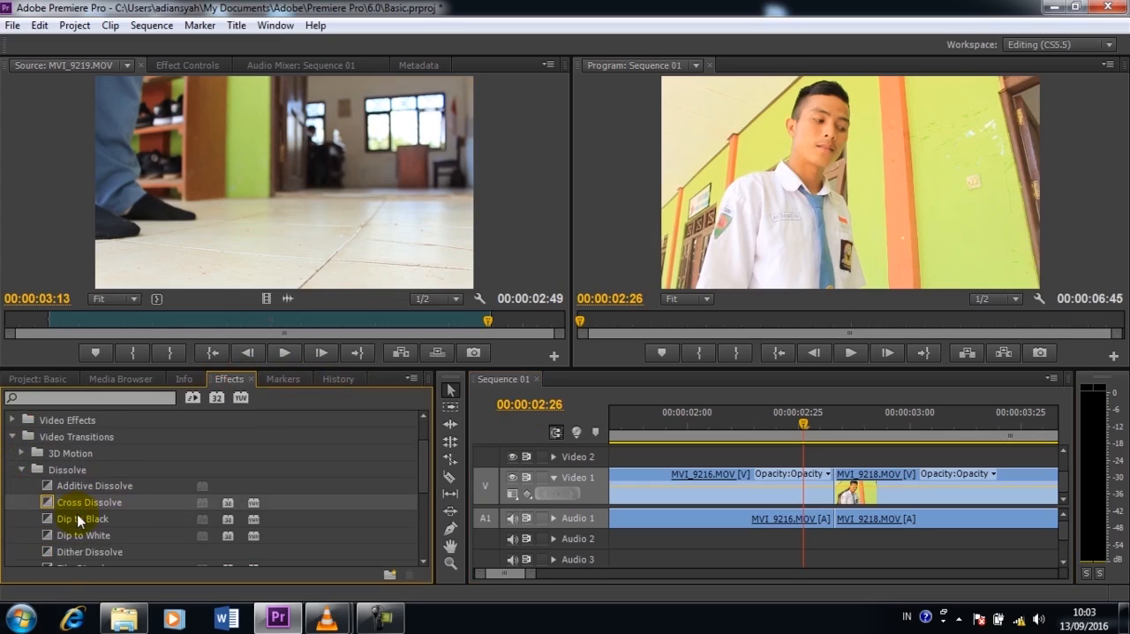
drag(52, 502, 838, 491)
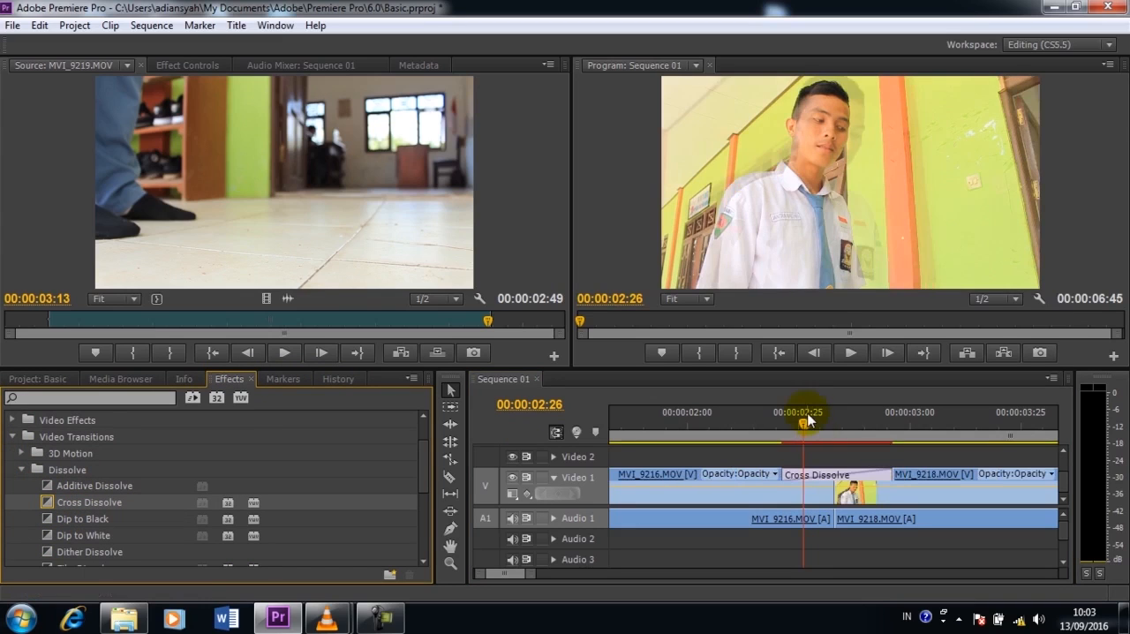
Play the sequence from the start of the Cross Dissolve to preview the transition.
drag(803, 425, 781, 420)
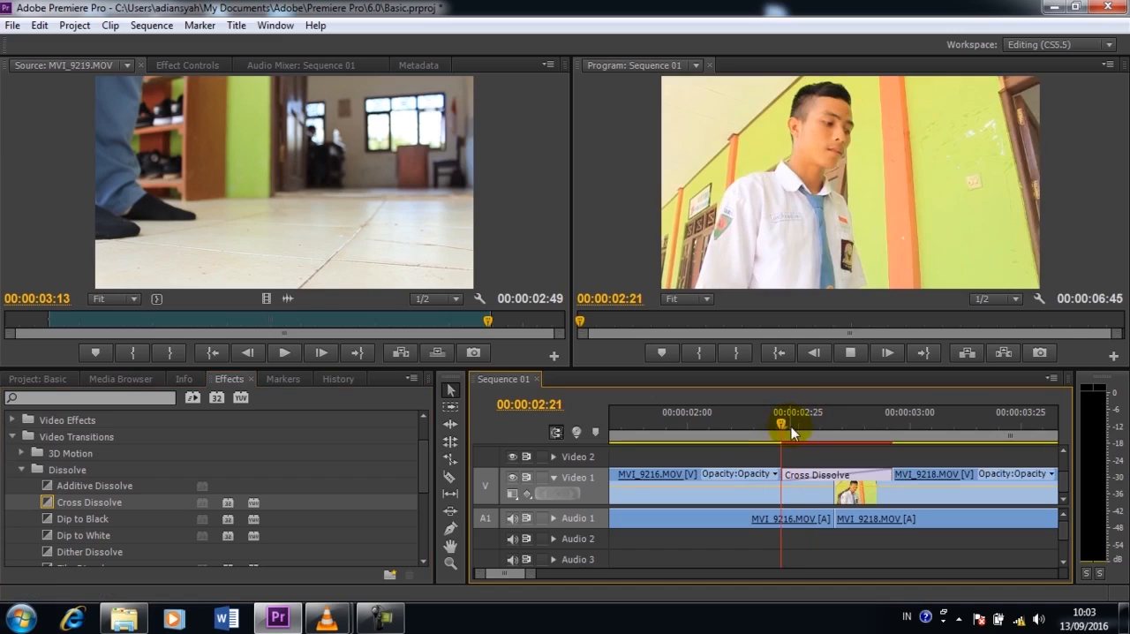
key(space)
key(space)
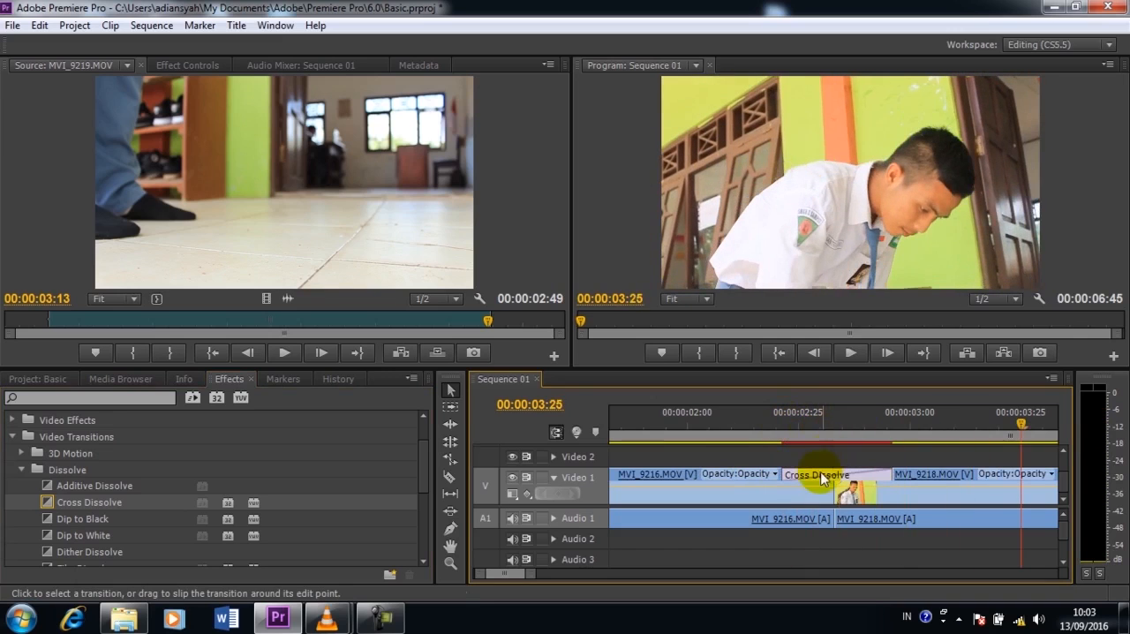
Shorten the Cross Dissolve by trimming its end, and play the sequence across it again.
drag(821, 470, 812, 468)
drag(889, 470, 856, 474)
click(803, 427)
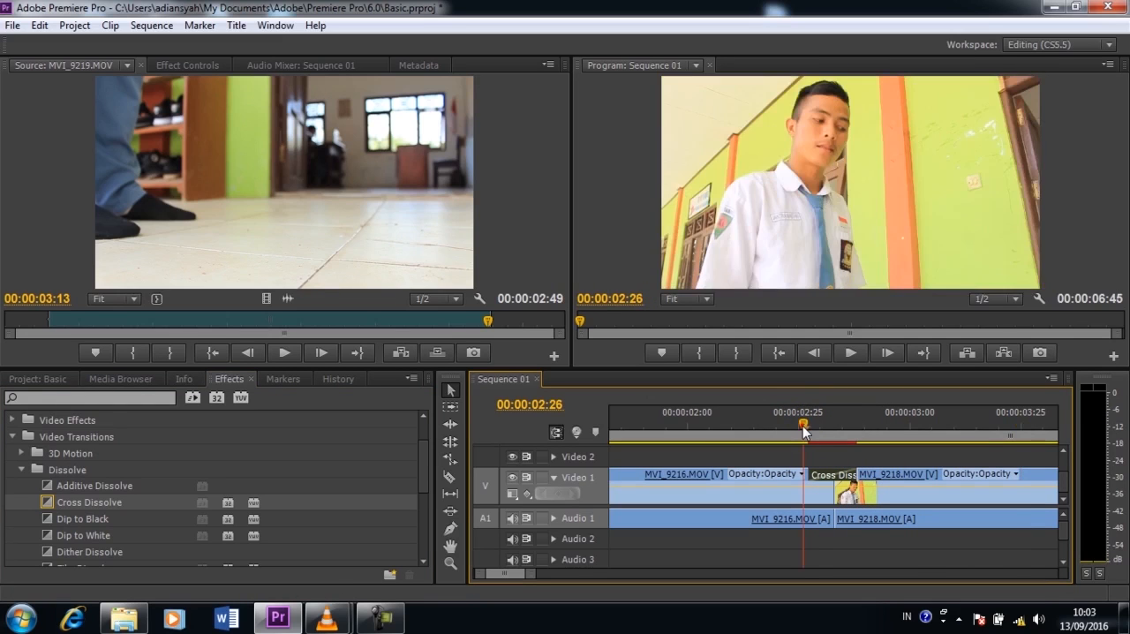
key(space)
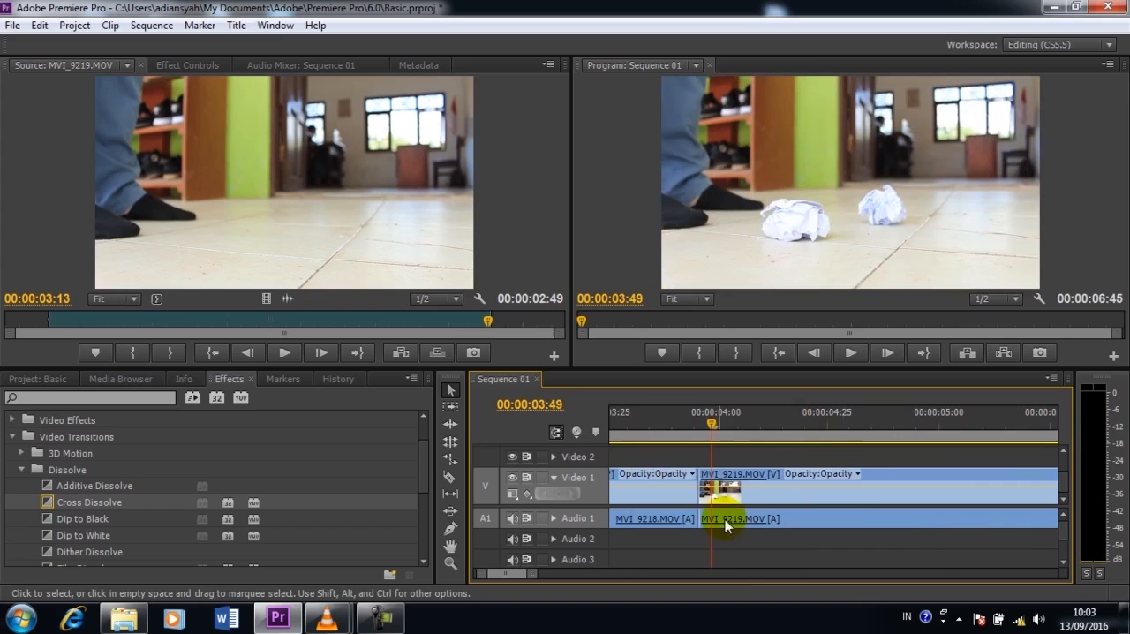
Replace the Cross Dissolve between MVI_9216 and MVI_9218 with an Additive Dissolve.
drag(512, 573, 572, 575)
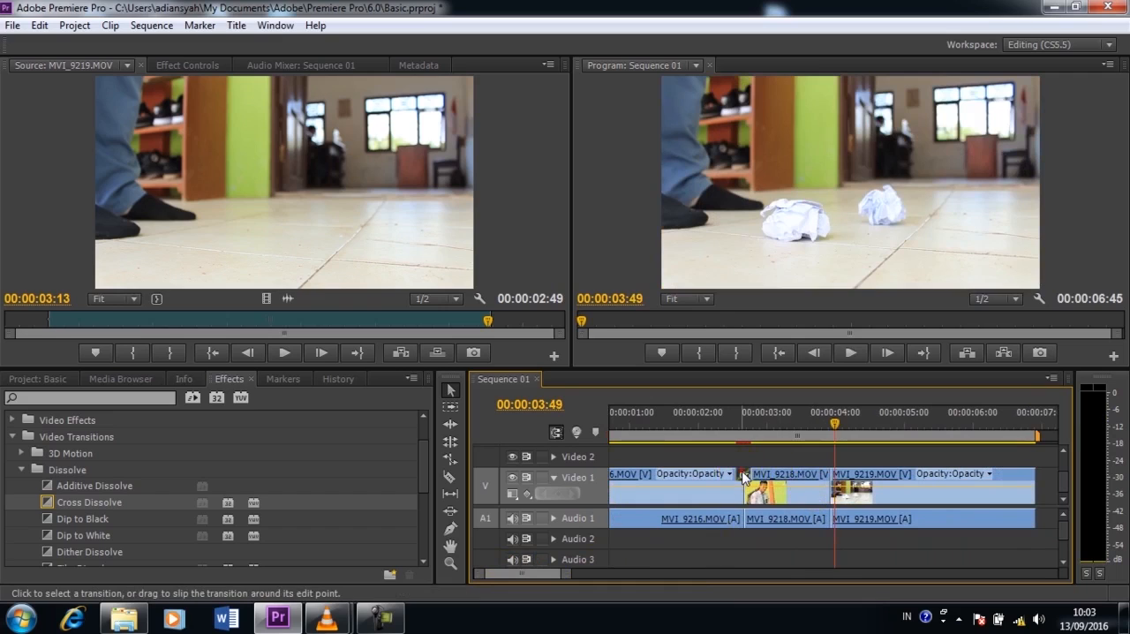
click(742, 476)
key(Delete)
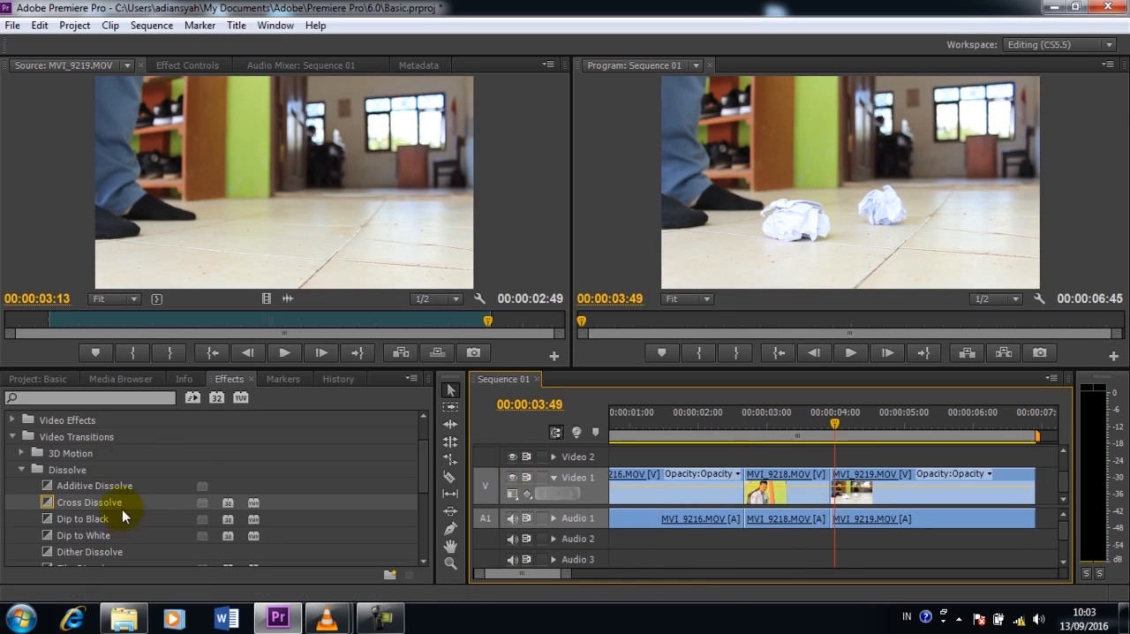
click(64, 484)
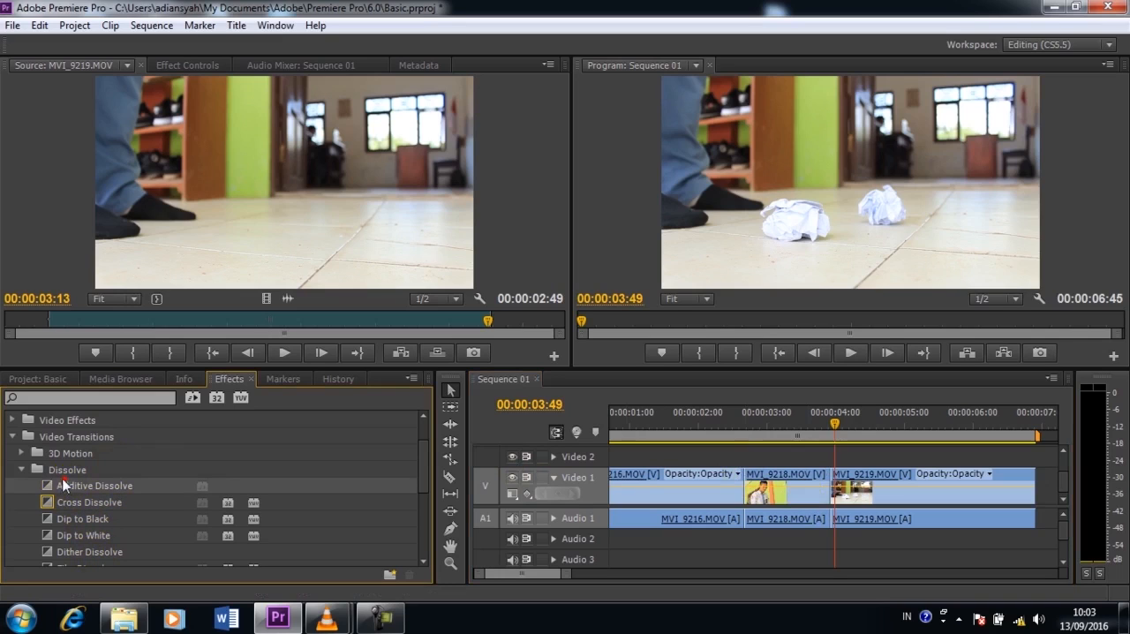
drag(64, 485, 746, 491)
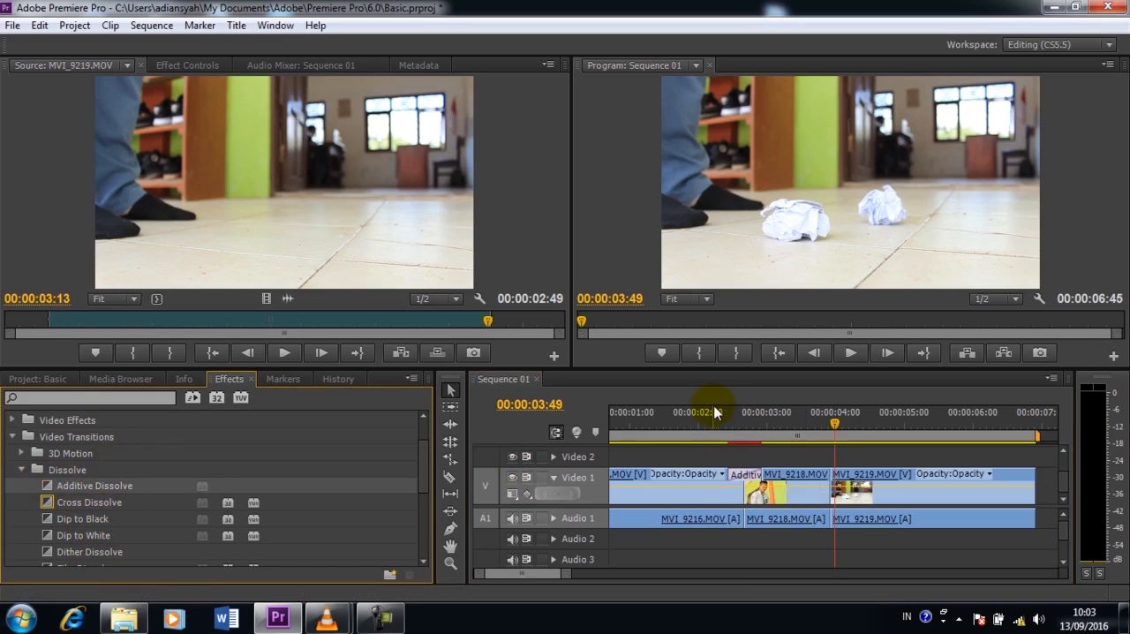
Preview the Additive Dissolve from just before the cut, and delete it from Video 1.
mouse_move(727, 418)
mouse_down()
mouse_move(764, 419)
mouse_move(716, 422)
mouse_up()
key(space)
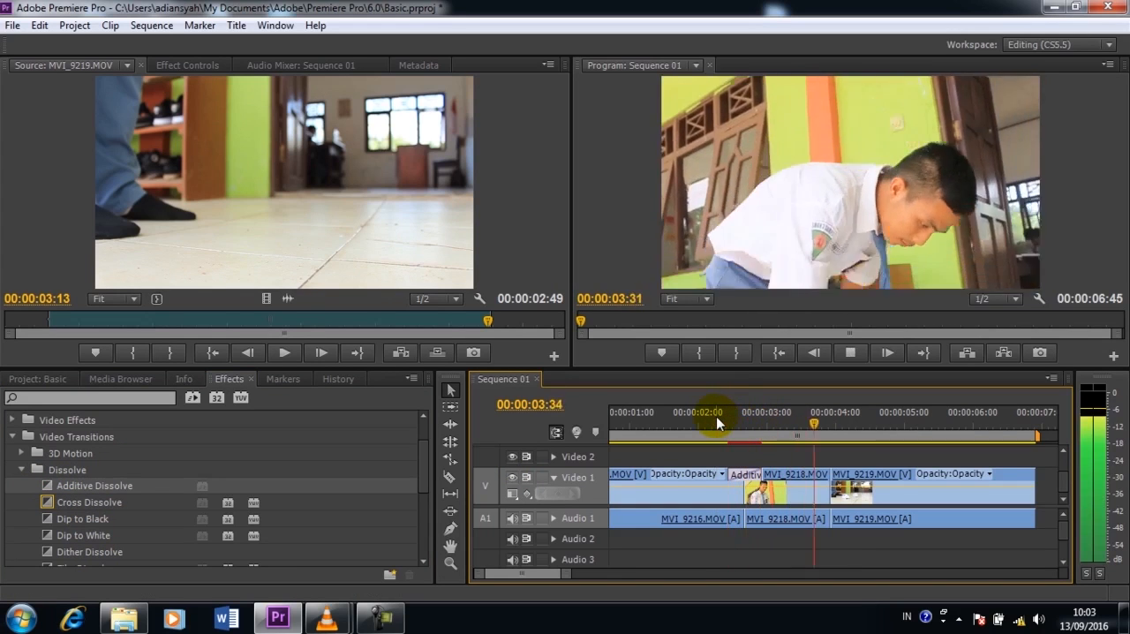
drag(867, 418, 774, 424)
click(749, 475)
key(Delete)
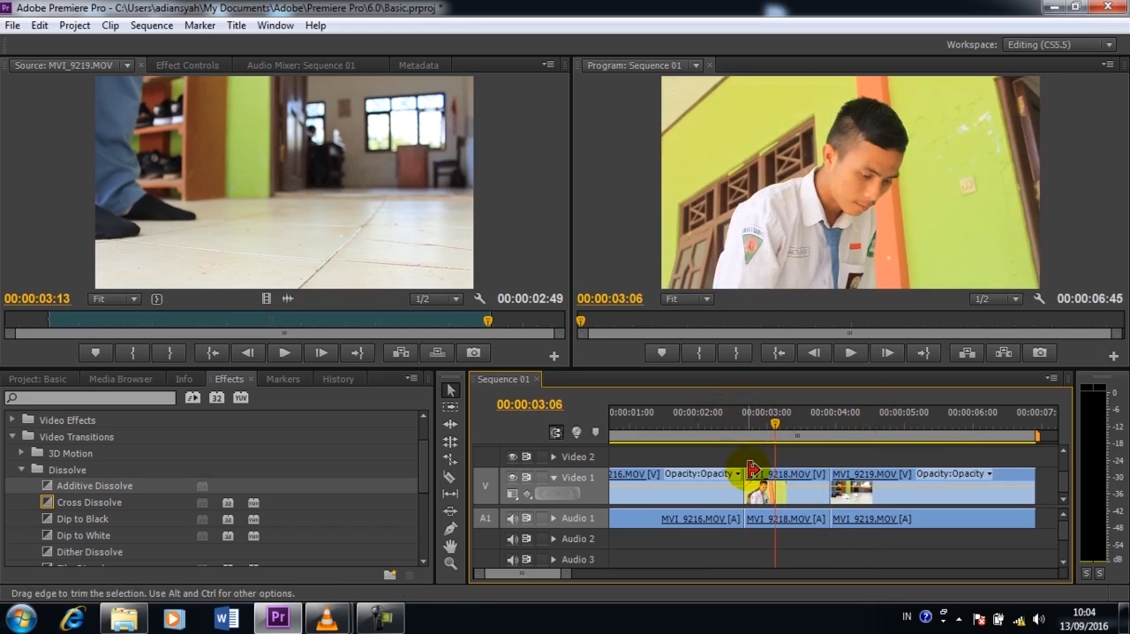
Apply a Dip to Black transition at the end of MVI_9219 and scrub through it to 00:00:06:48.
click(585, 574)
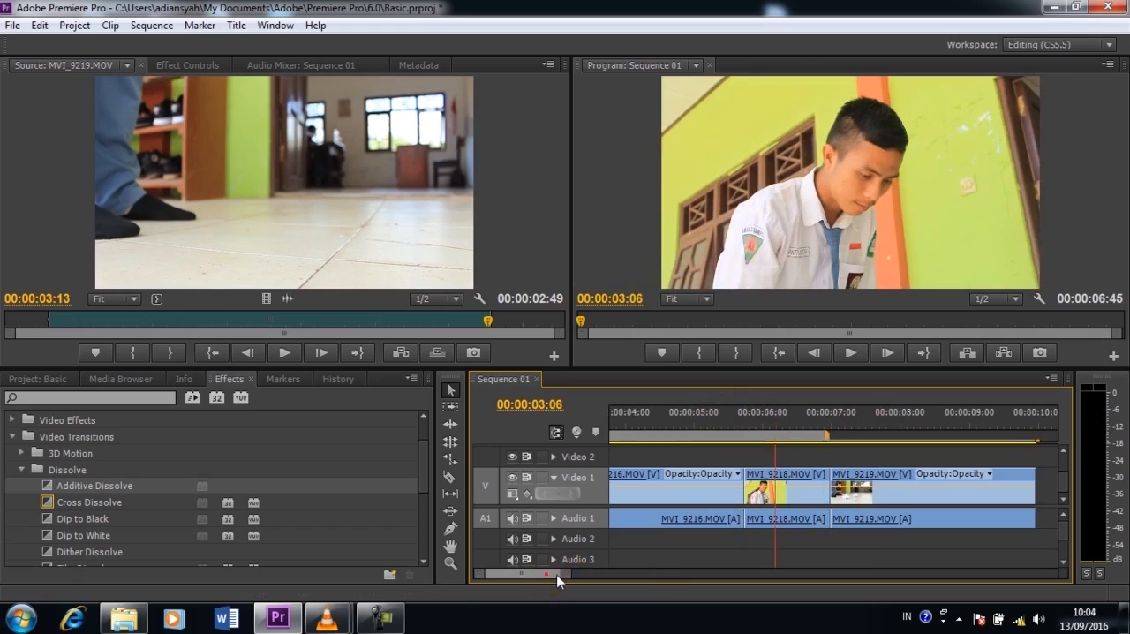
mouse_move(587, 580)
mouse_down()
mouse_move(545, 587)
mouse_move(607, 578)
mouse_up()
drag(92, 519, 822, 497)
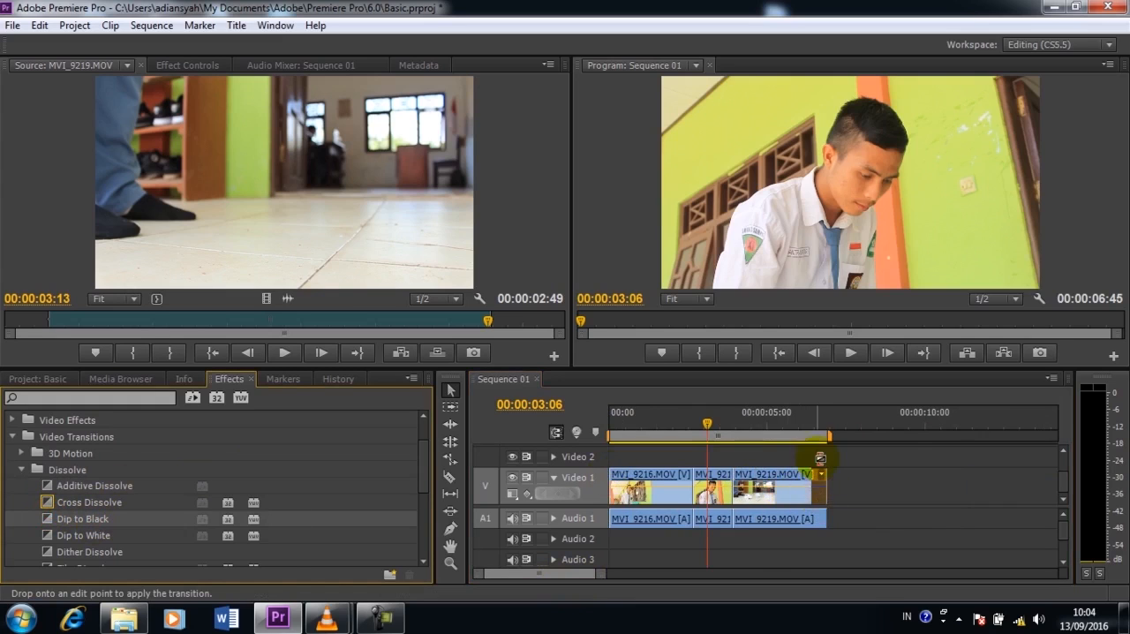
click(812, 421)
drag(820, 420, 830, 411)
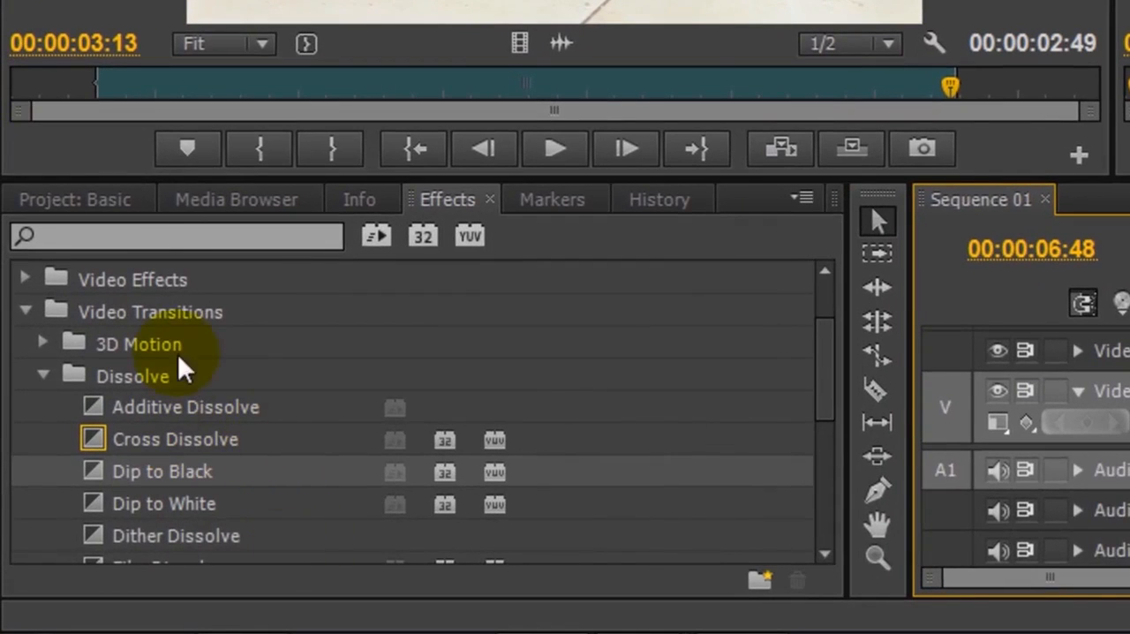
Create a new title in the Basic project, accepting the default title settings.
click(102, 205)
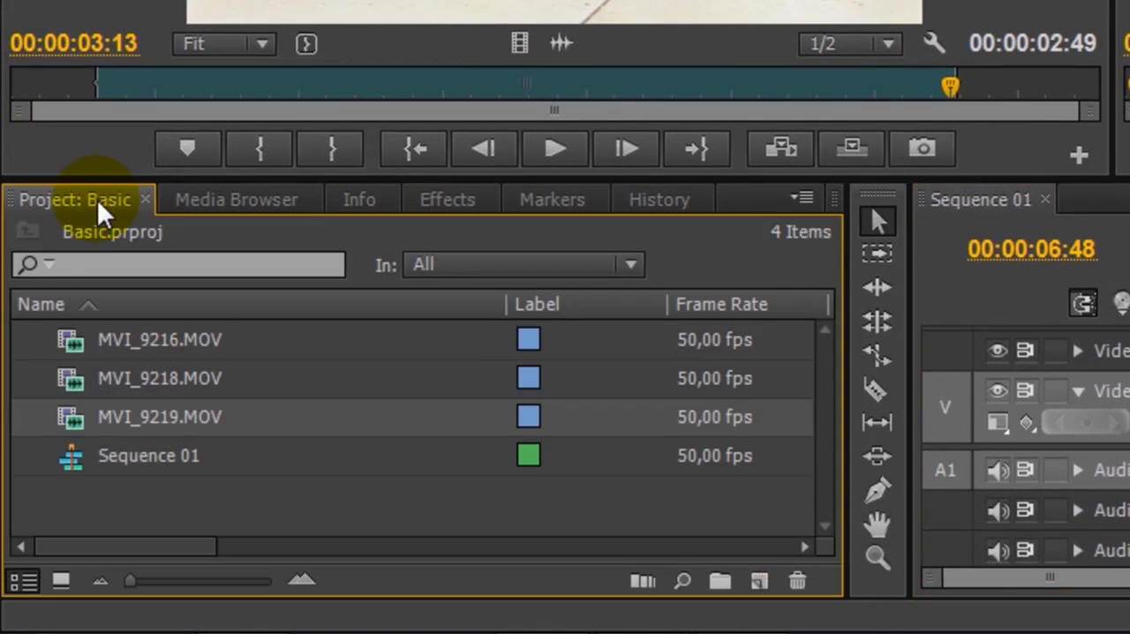
click(758, 580)
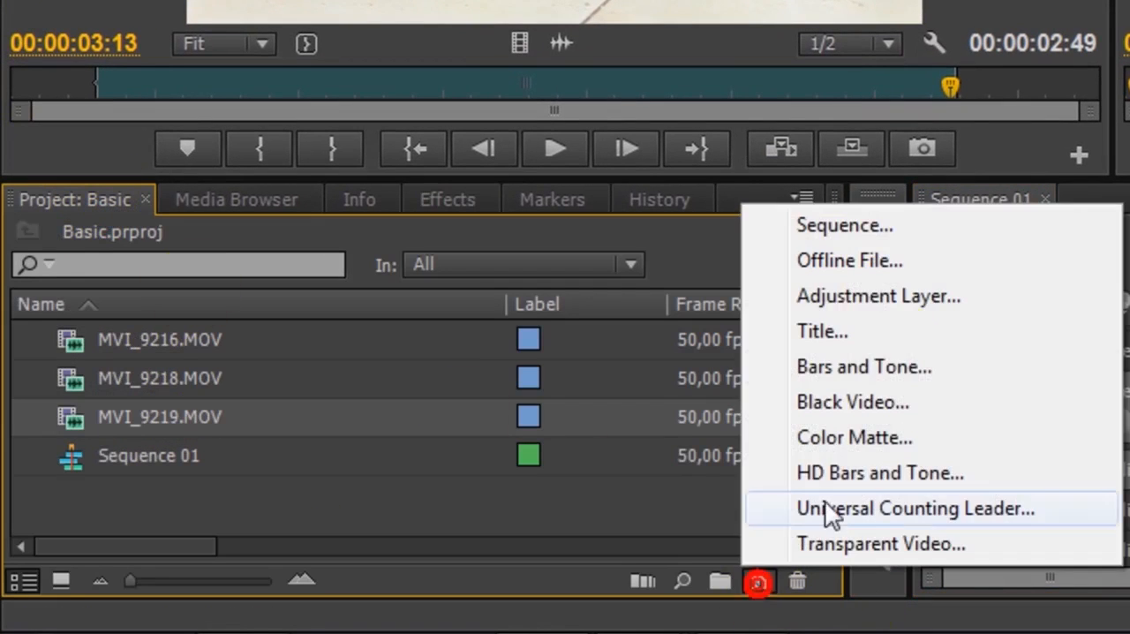
click(898, 329)
key(Return)
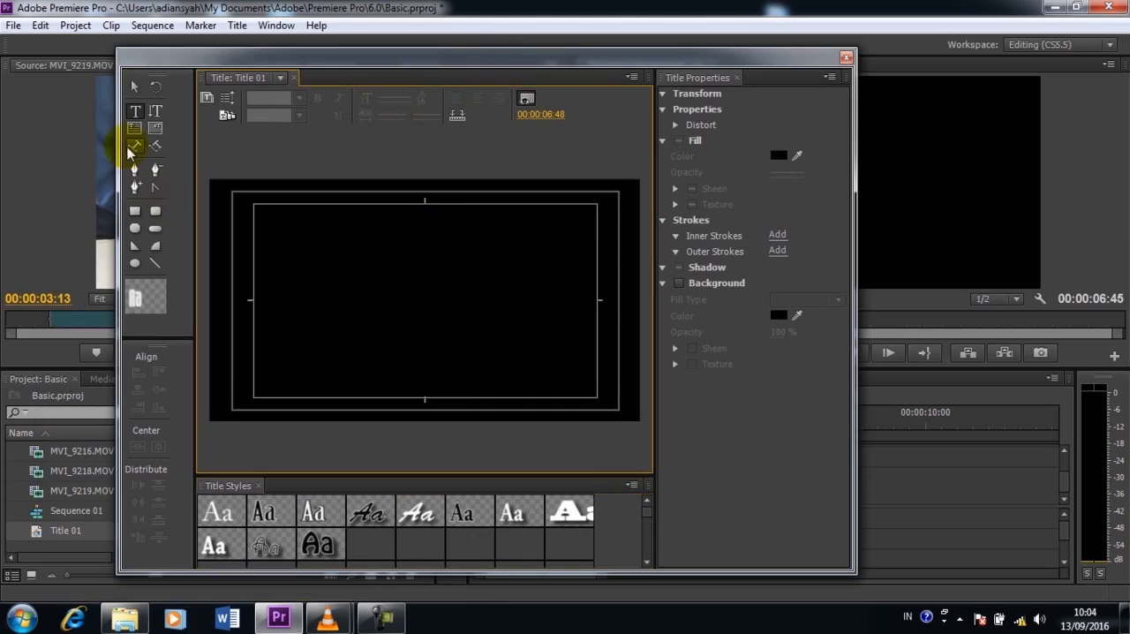
Add the text "THANK's for Watching" to the title with the horizontal Type tool.
click(134, 87)
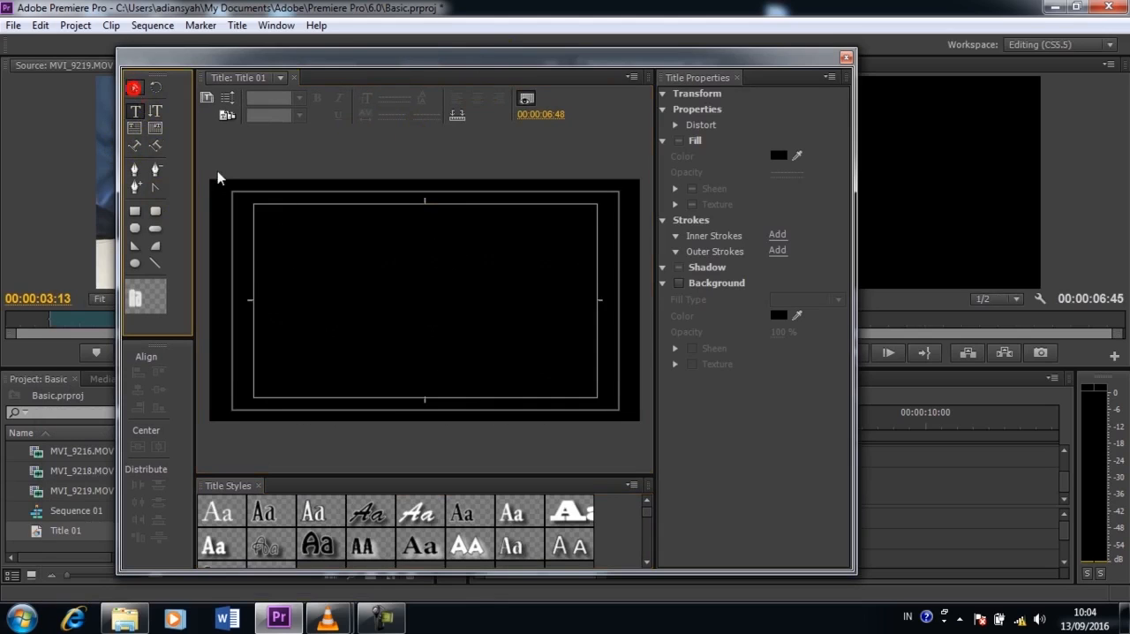
click(138, 112)
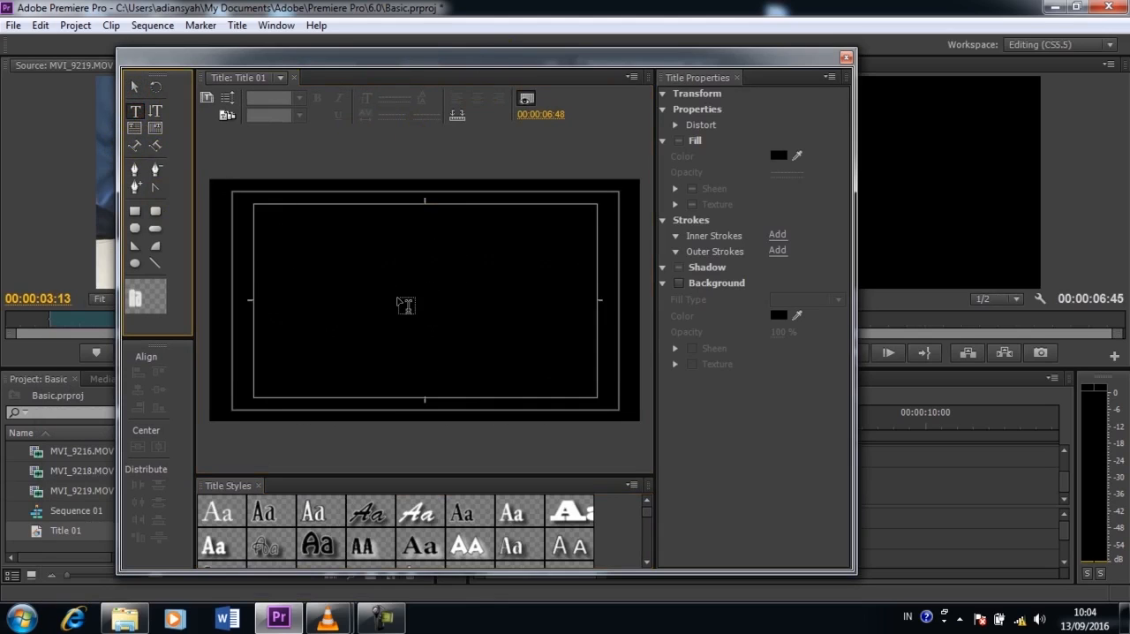
click(367, 294)
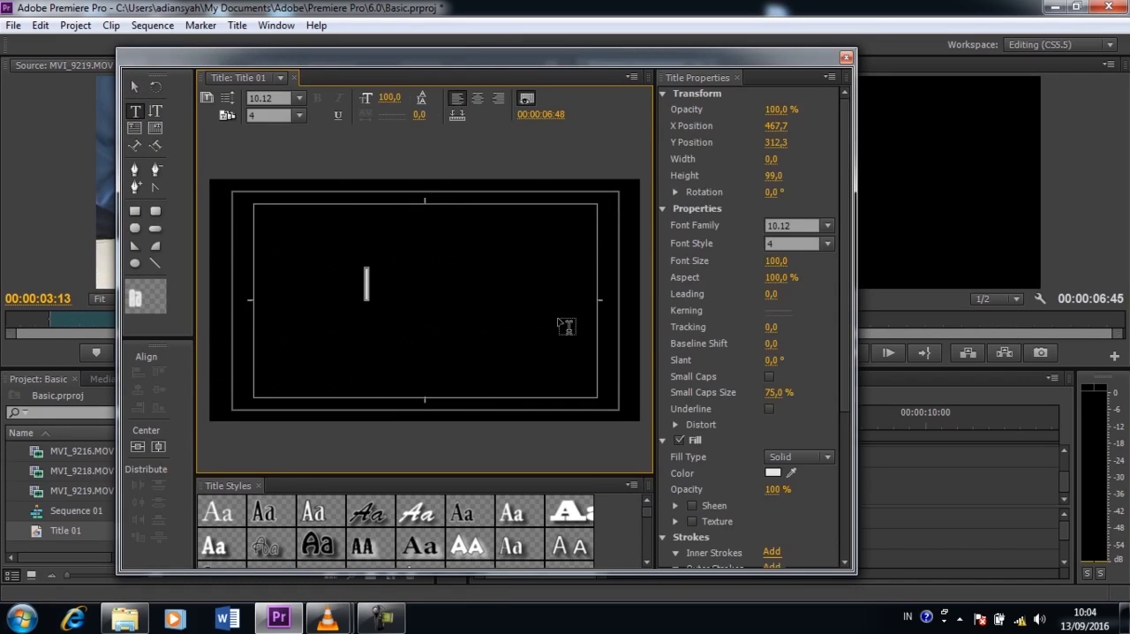
text(T)
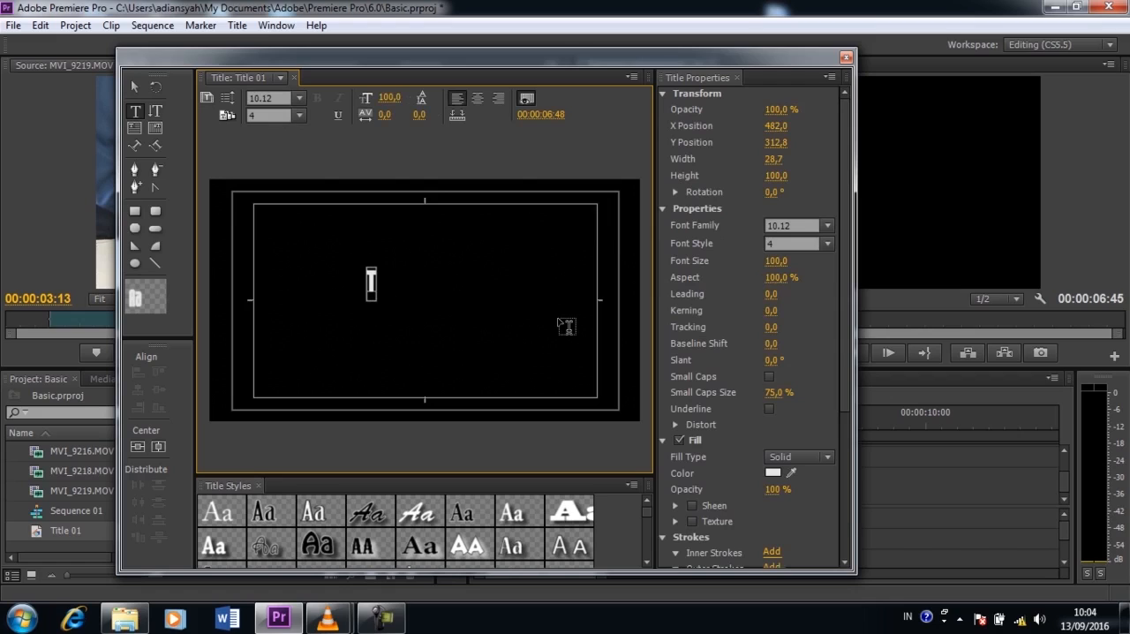
text(HANK)
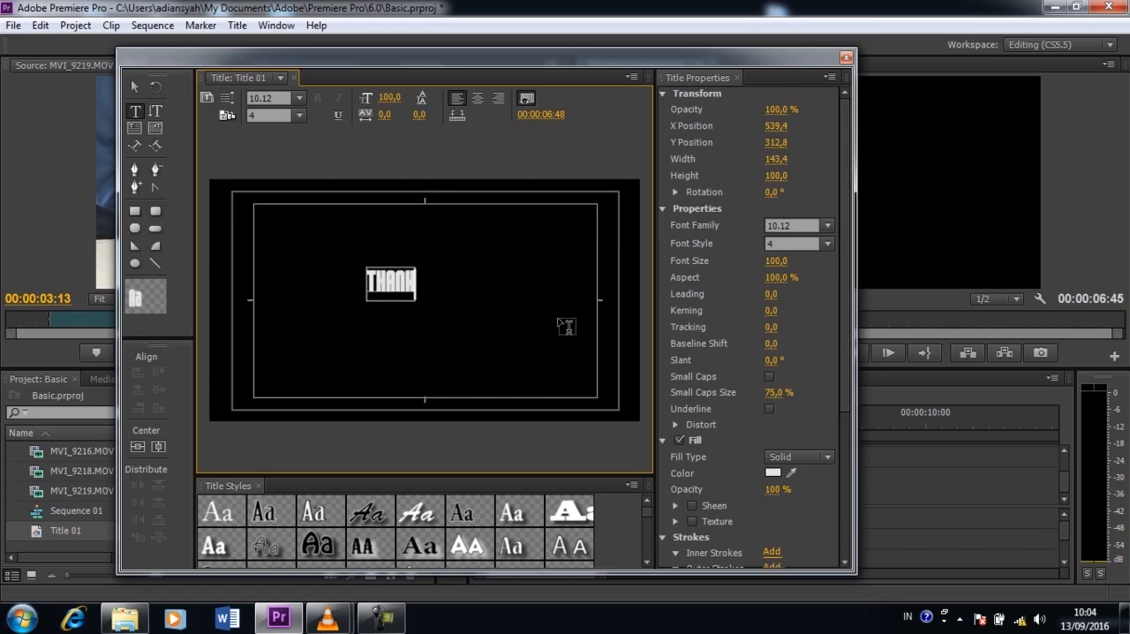
text('s)
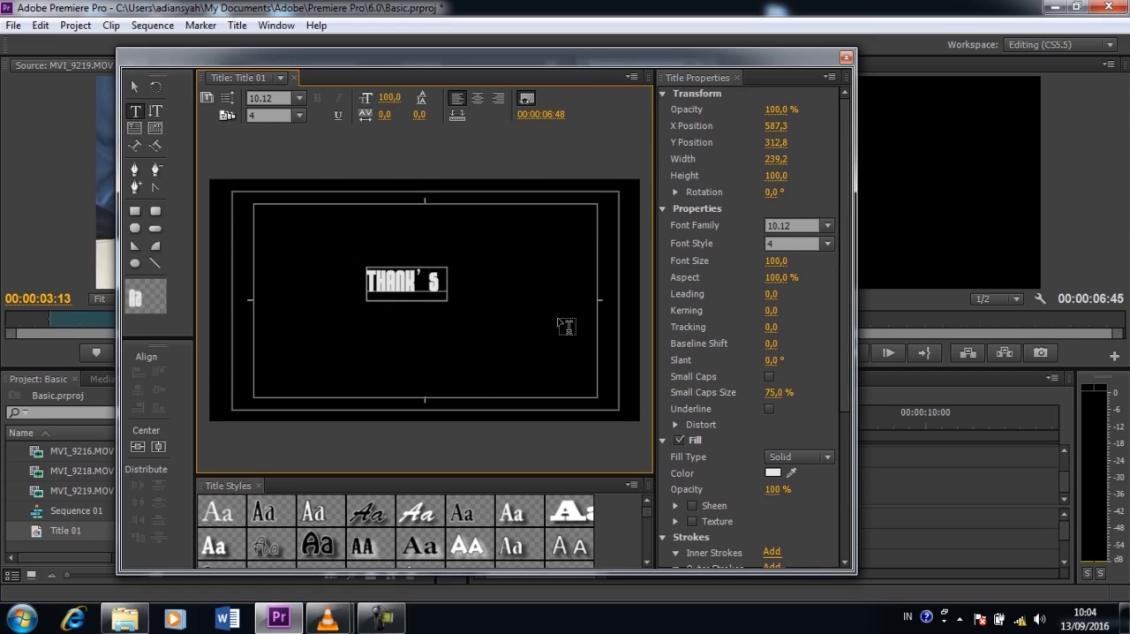
key(BackSpace)
key(BackSpace)
key(BackSpace)
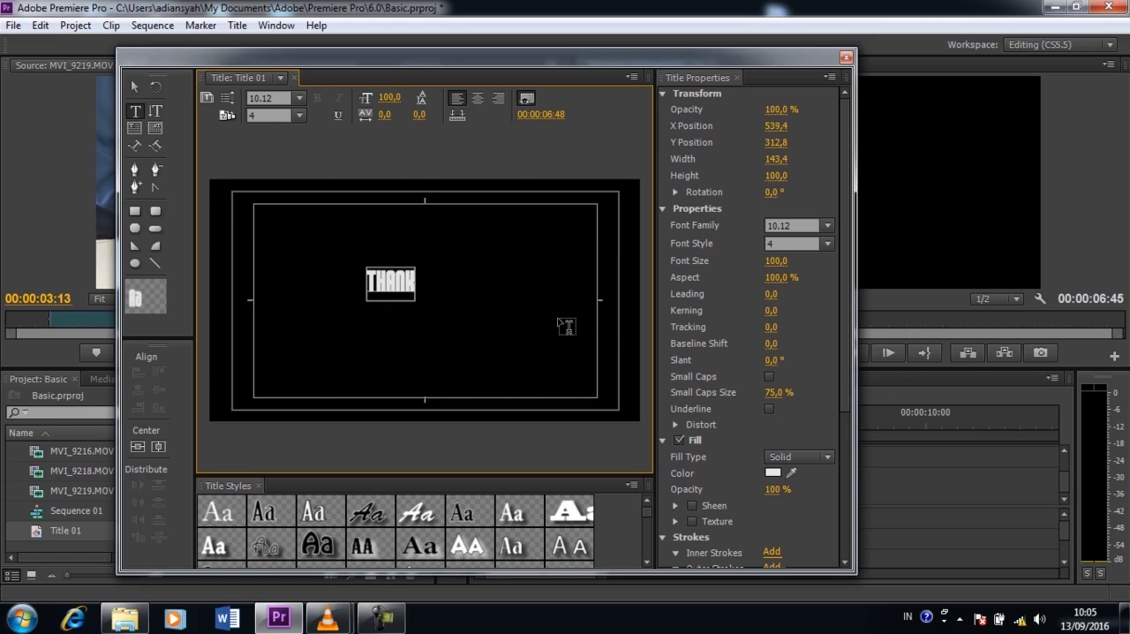
text('s)
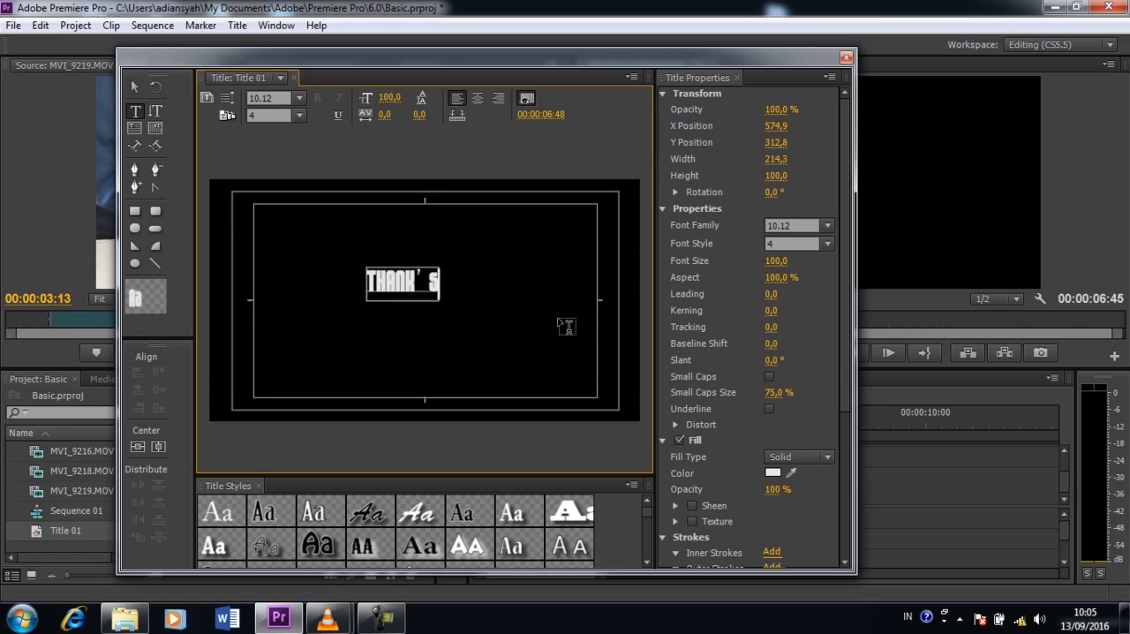
text( for W)
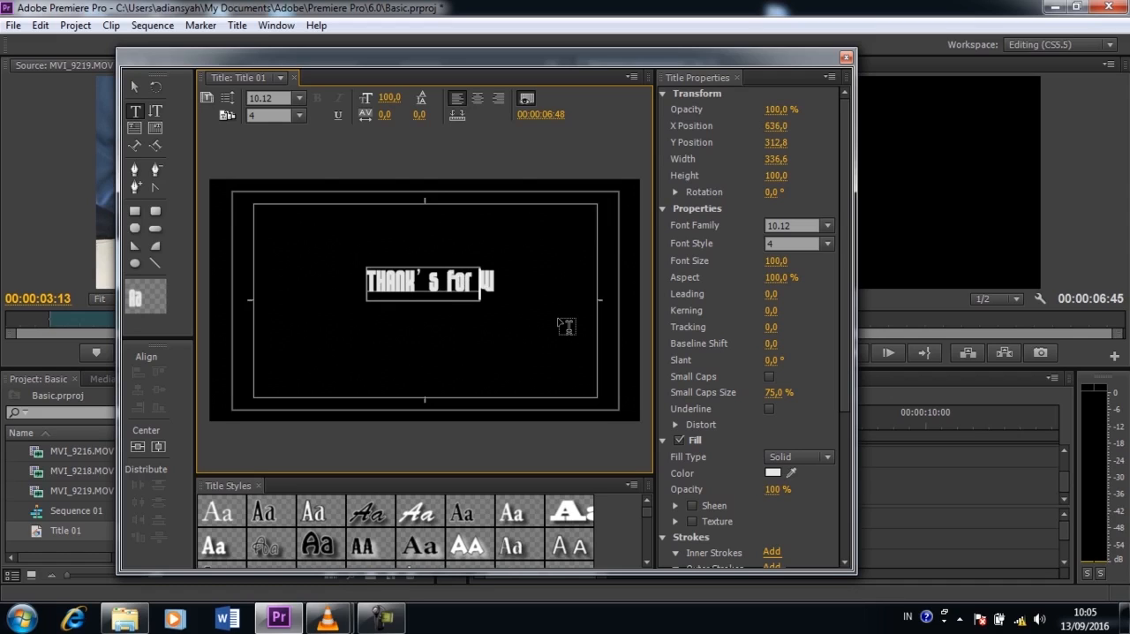
text(at)
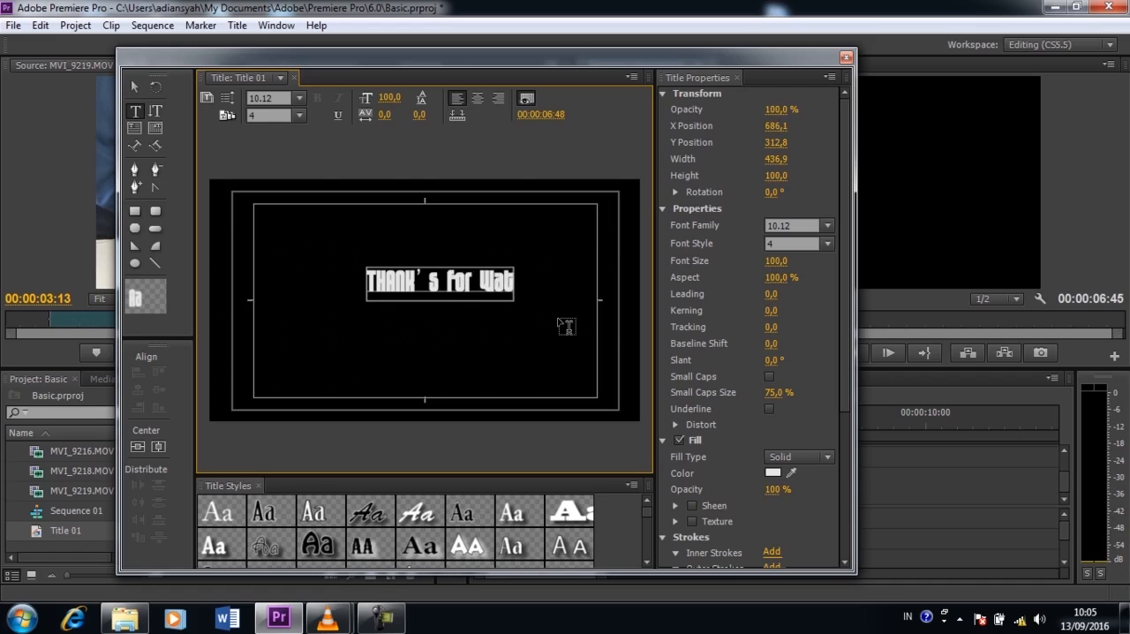
text(ching)
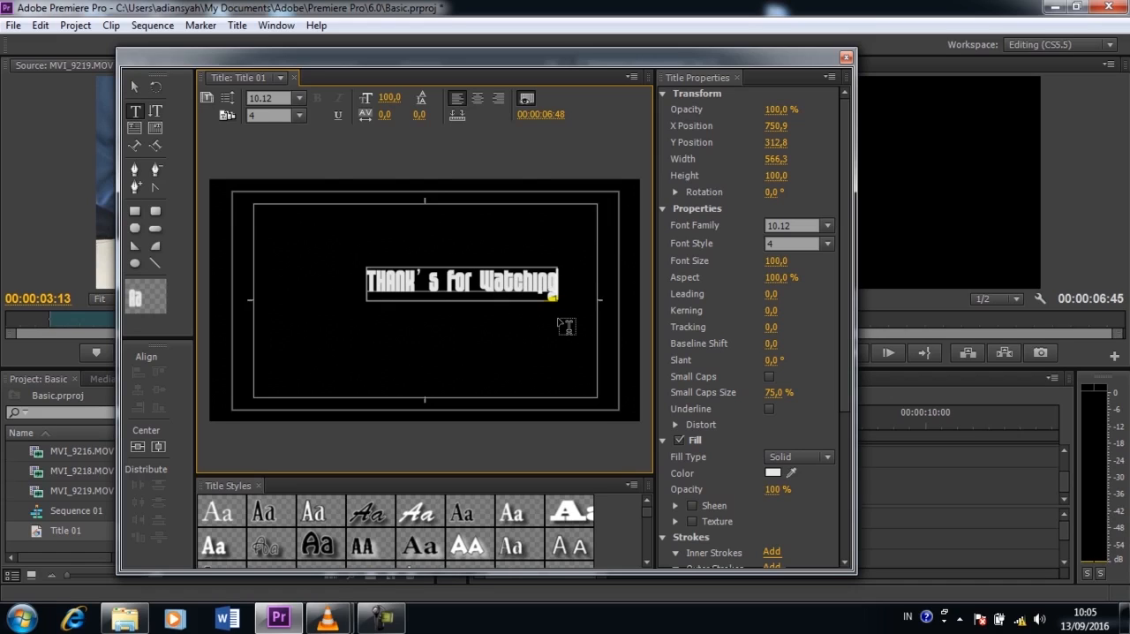
Move the title text to the middle of the frame, at about X 645, Y 345.
click(135, 86)
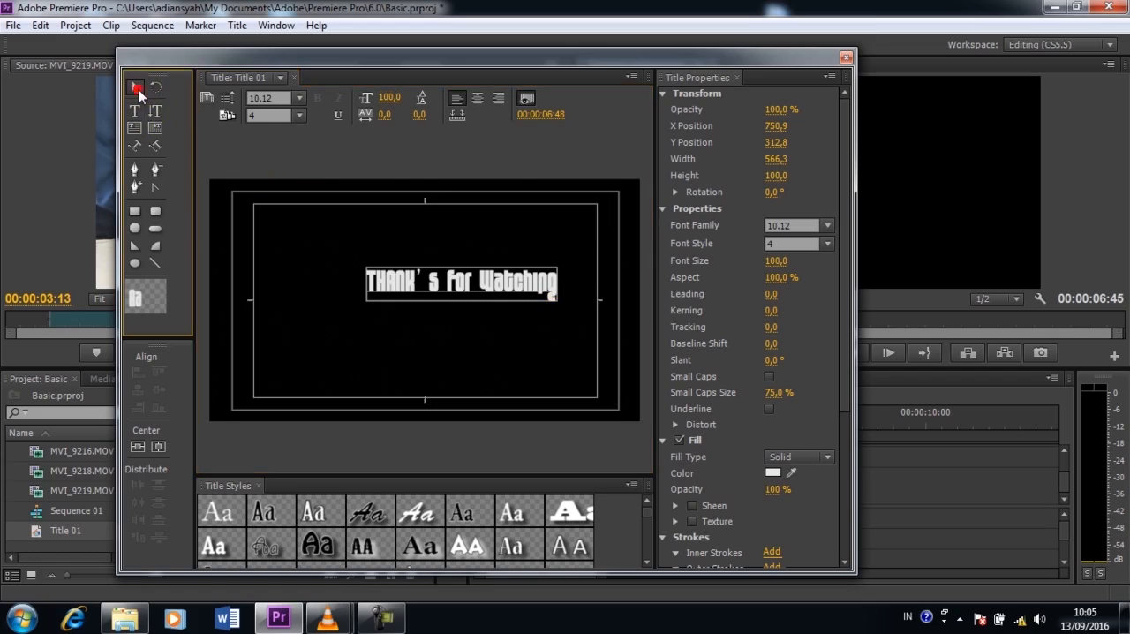
drag(533, 290, 484, 302)
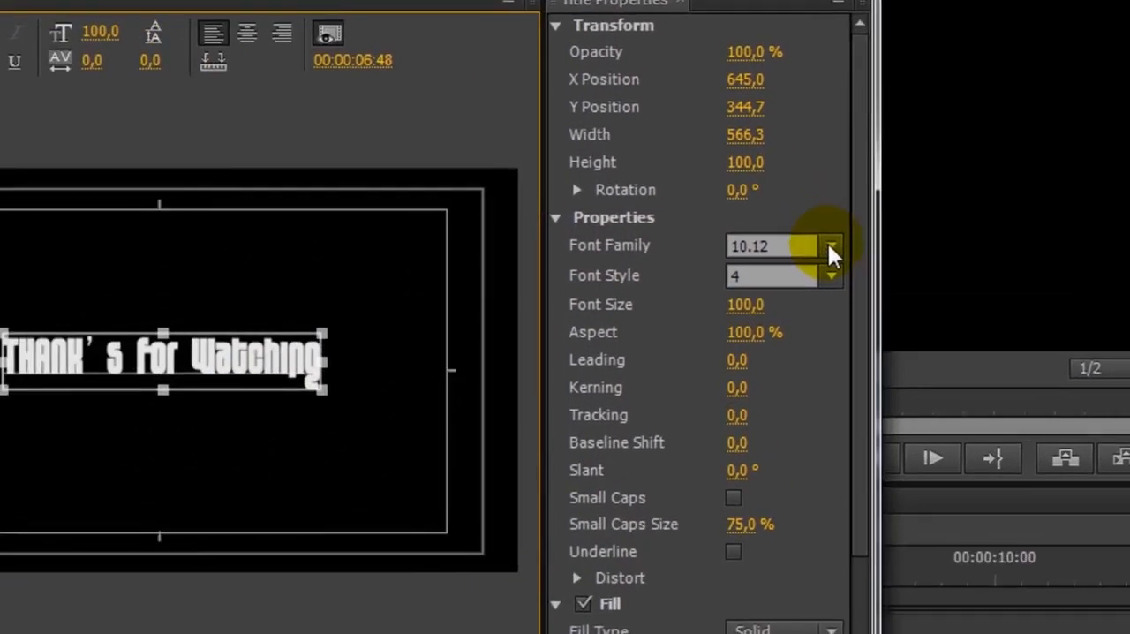
Browse the available font families for the title text, looking through the previews alphabetically.
click(827, 226)
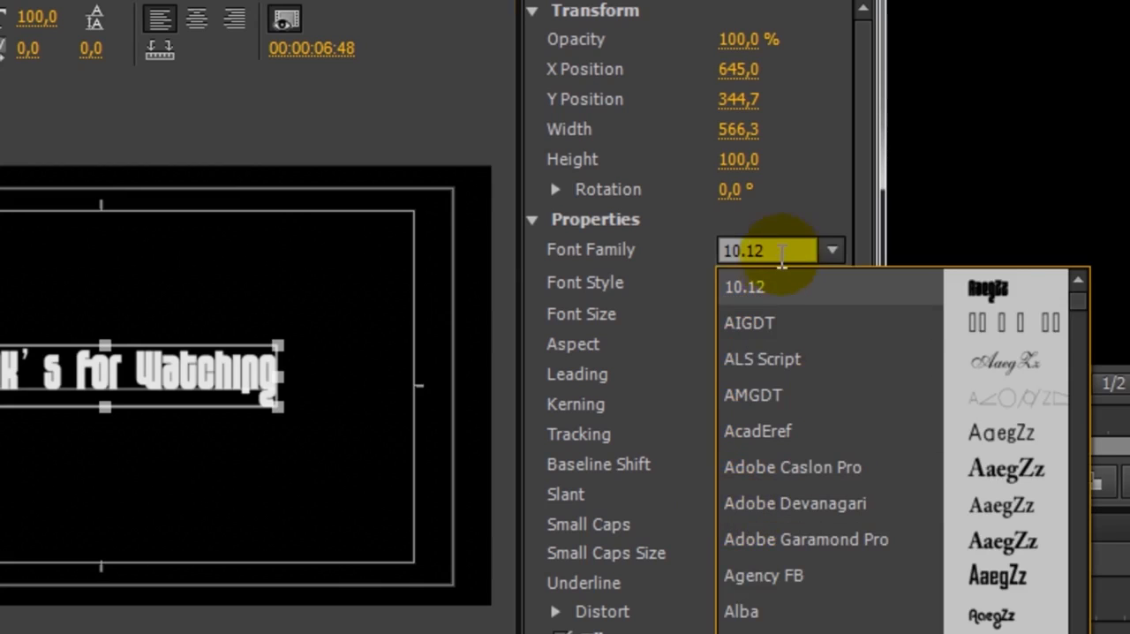
click(1075, 302)
drag(1074, 299, 1079, 319)
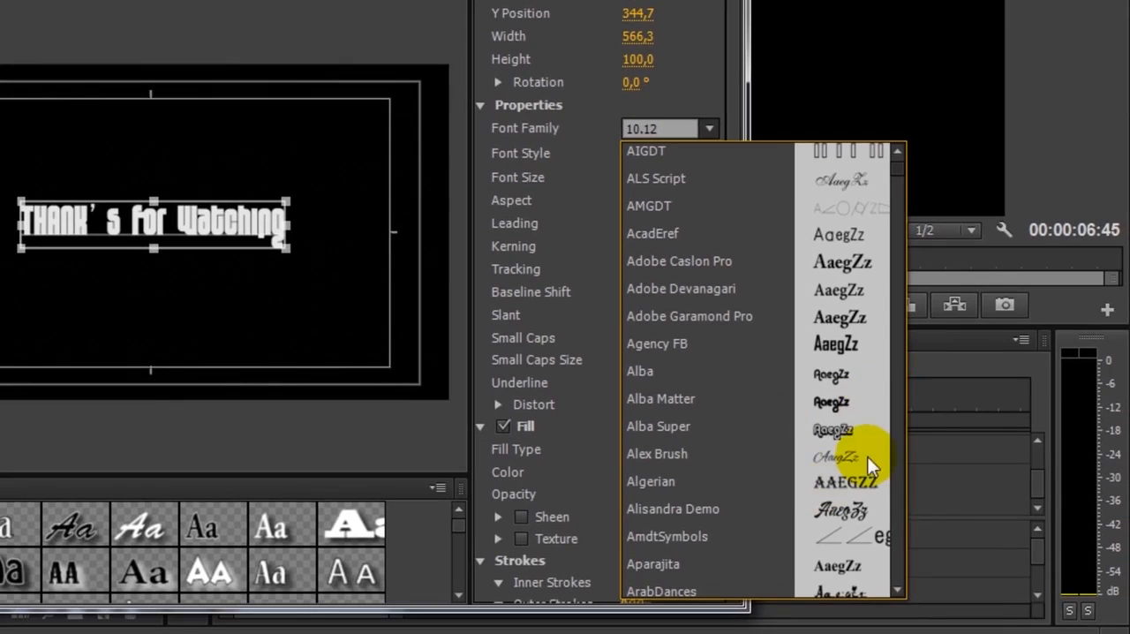
drag(893, 160, 897, 226)
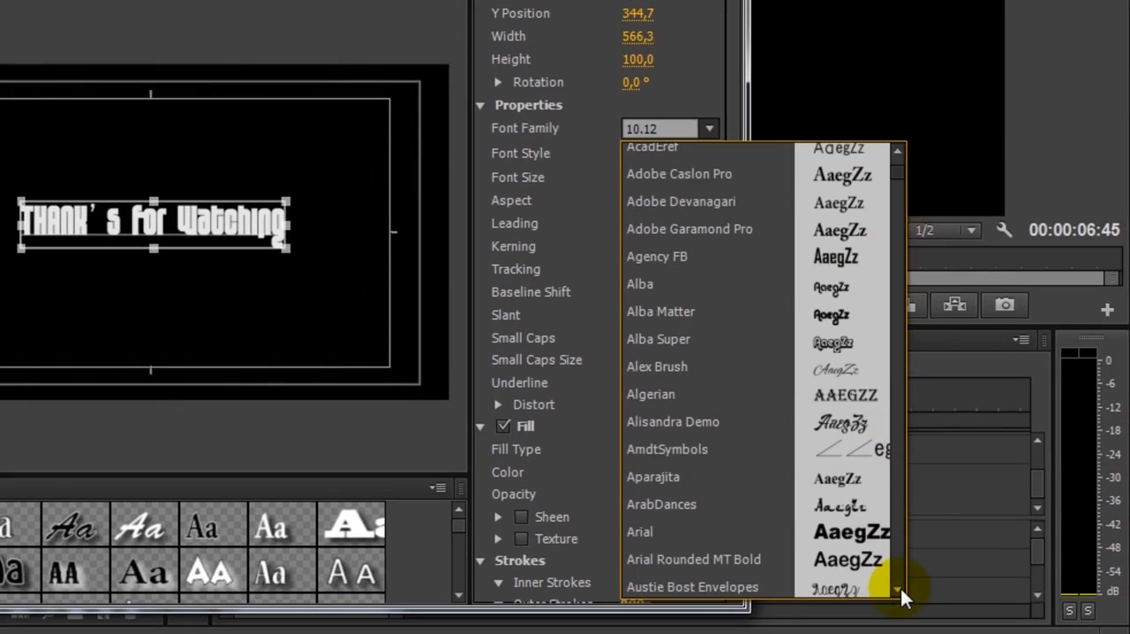
click(899, 191)
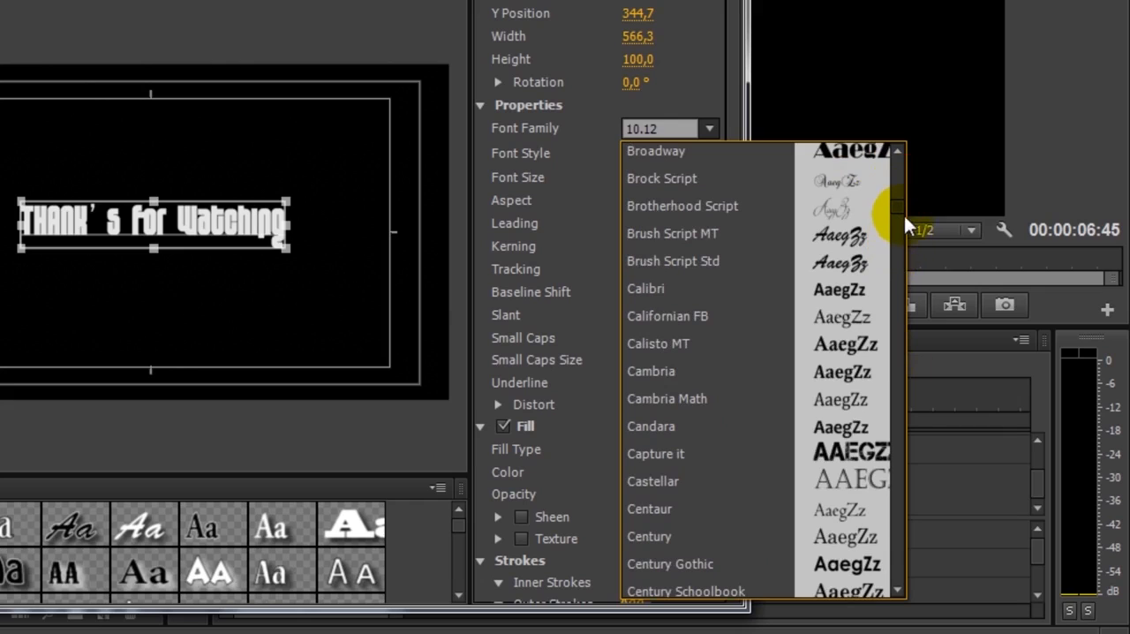
click(896, 147)
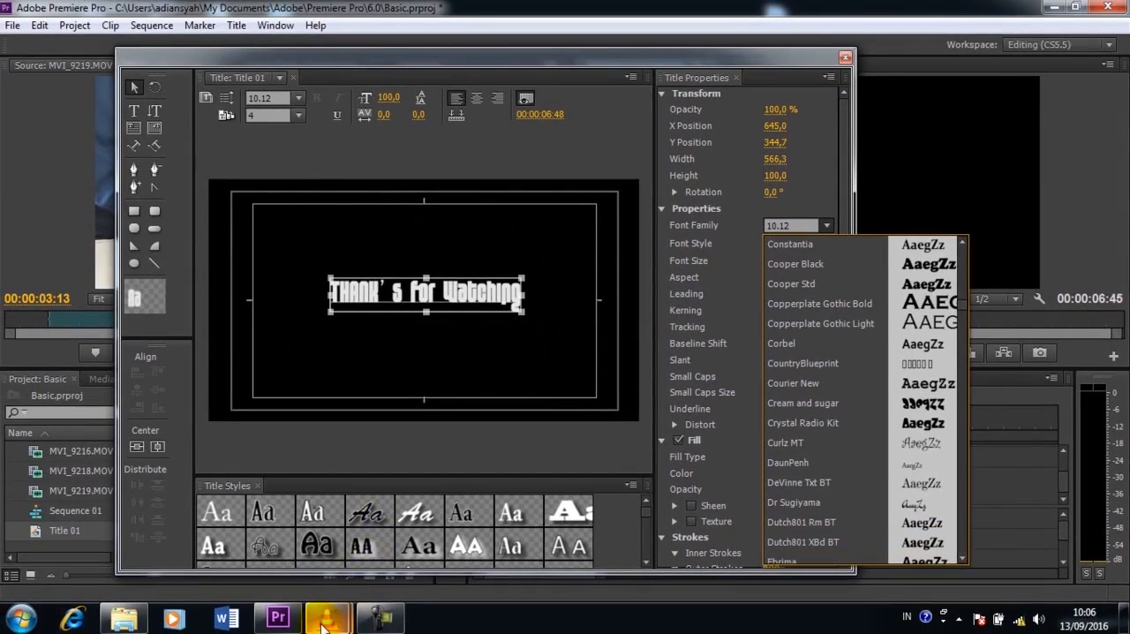
Close the VLC media player window running in the background.
right_click(322, 623)
click(322, 572)
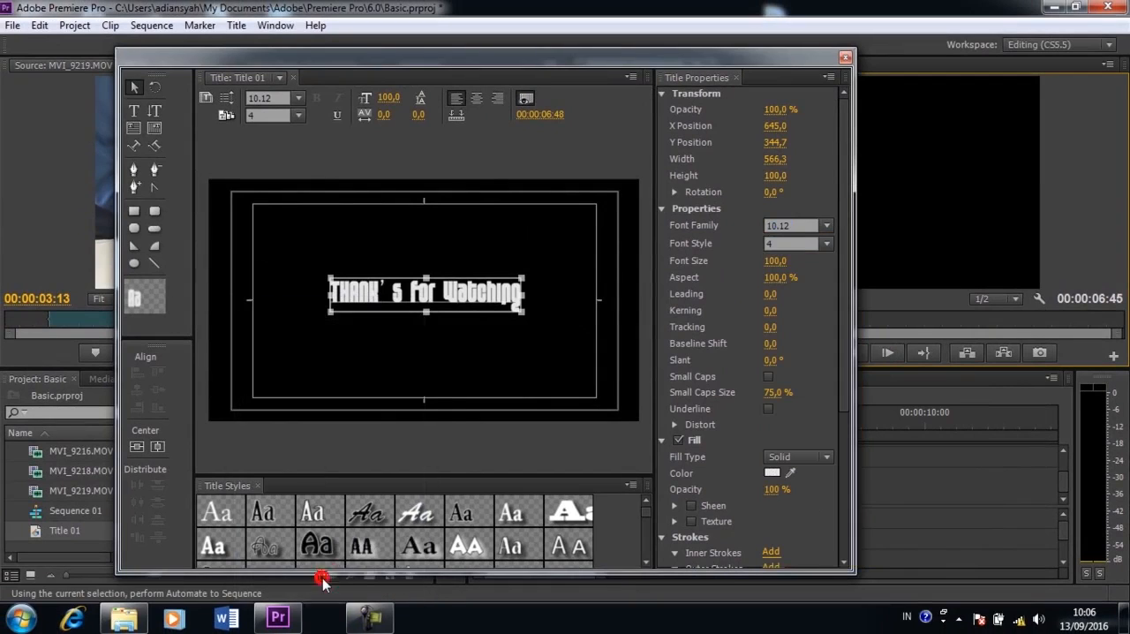
Set the title's font family to Bebas Neue and recentre the text at about X 639, Y 345.
click(827, 227)
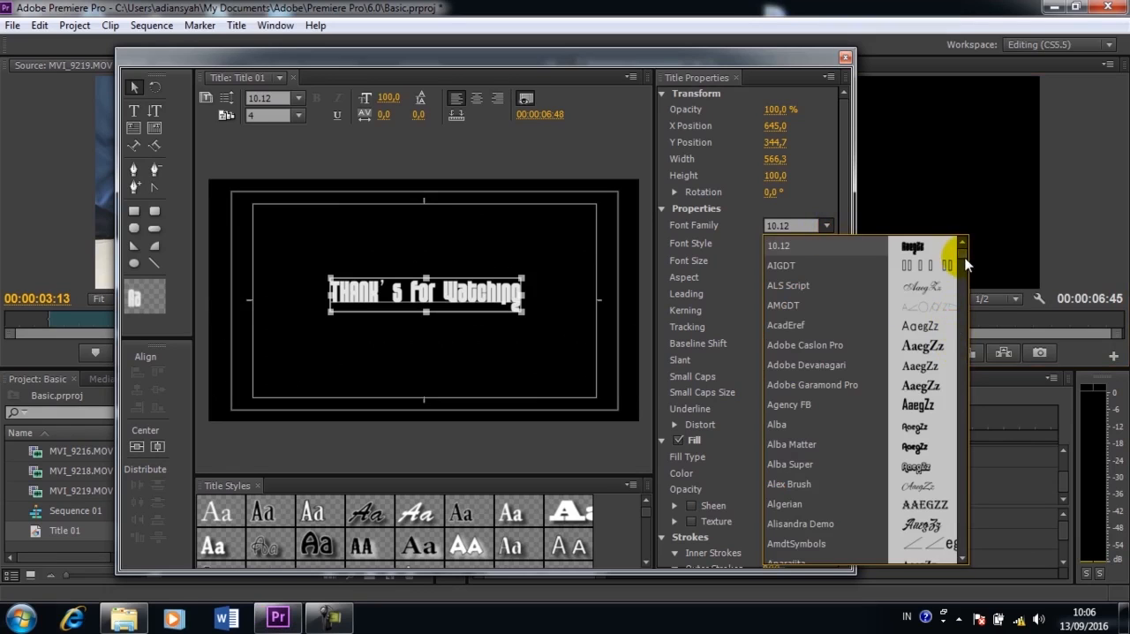
drag(965, 263, 963, 277)
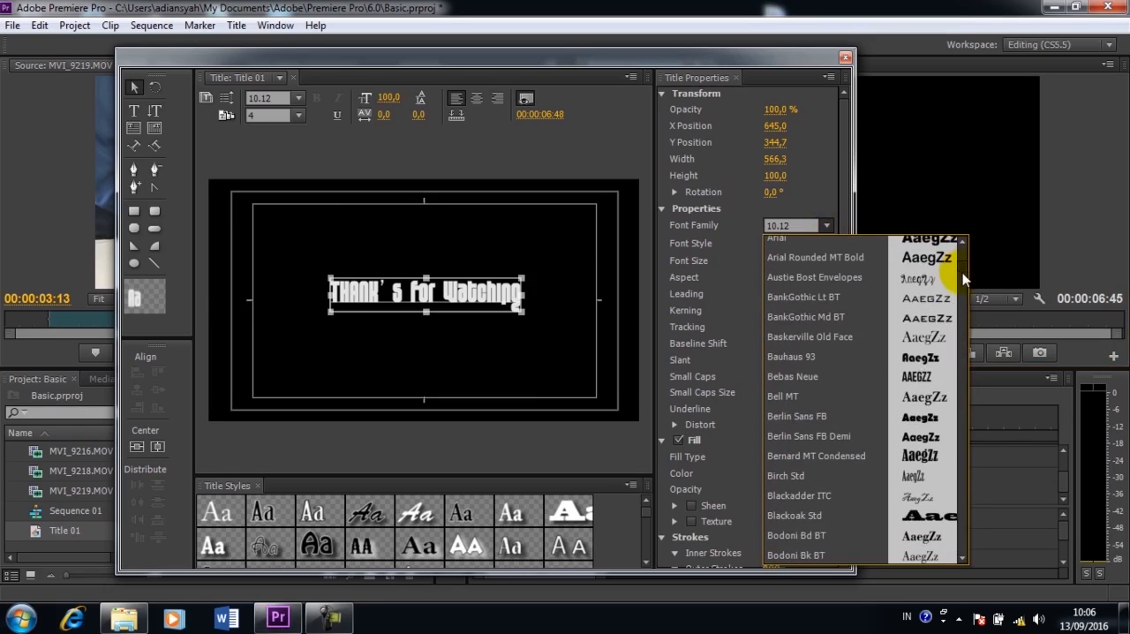
scroll(963, 277, down, 1)
scroll(962, 277, down, 4)
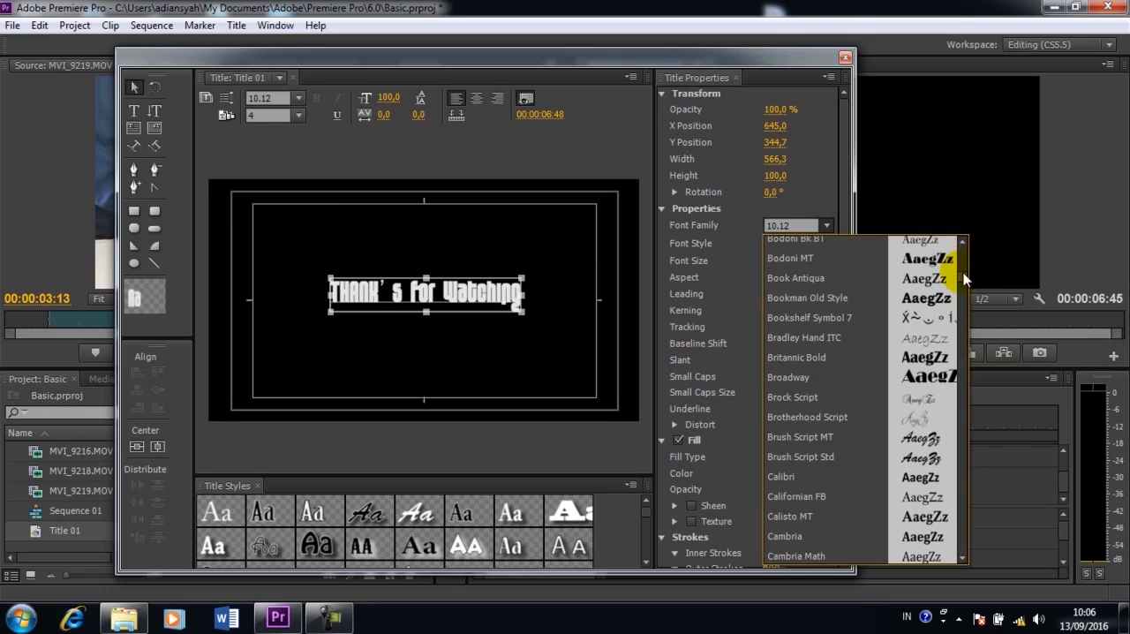
scroll(962, 276, up, 2)
scroll(962, 273, up, 2)
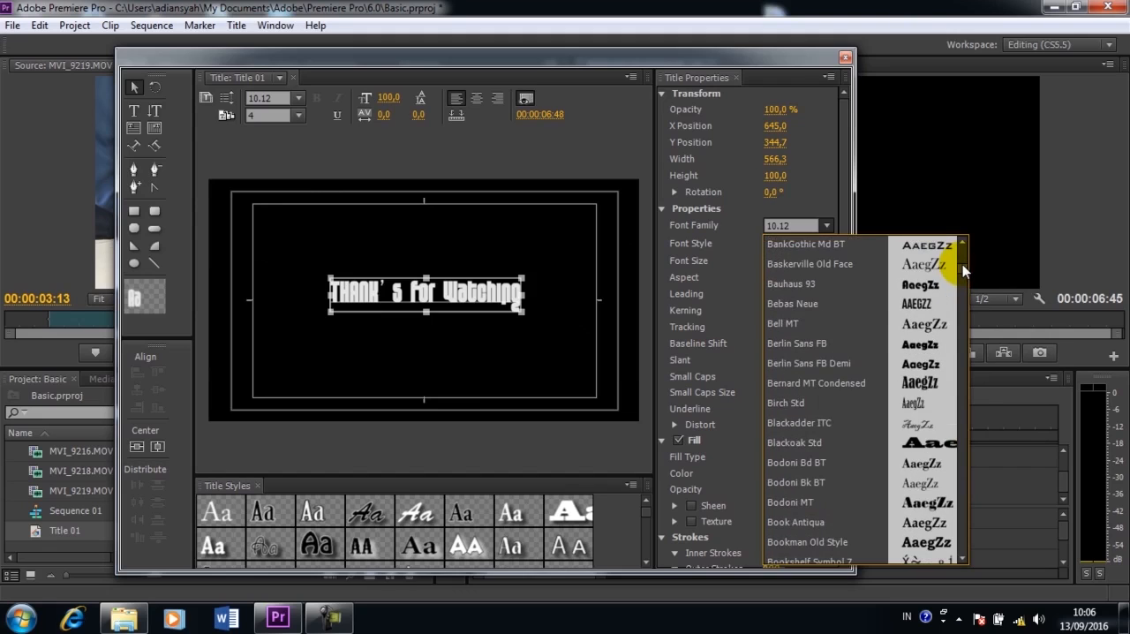
click(823, 309)
drag(495, 299, 465, 297)
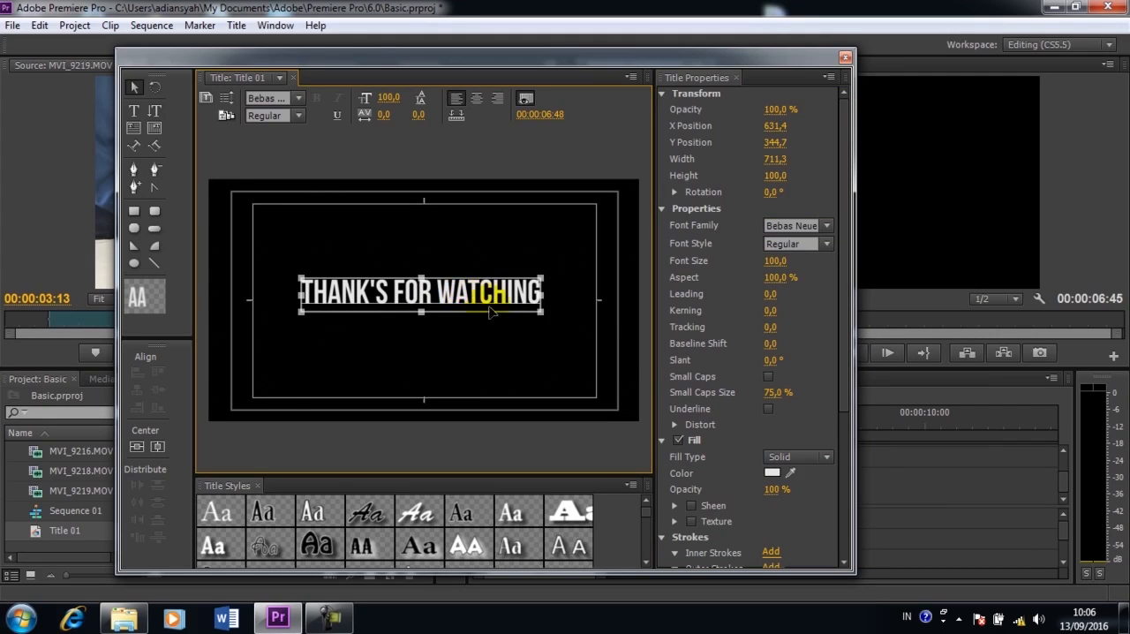
drag(488, 297, 490, 297)
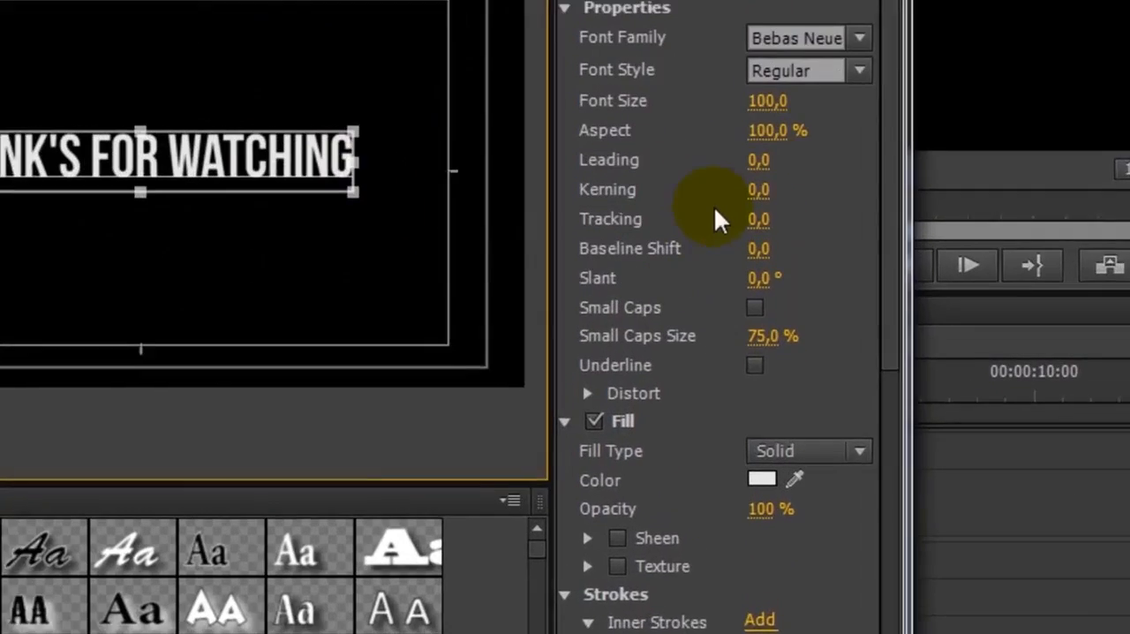
Set the title text's fill colour to the blue 5A97C7.
click(759, 482)
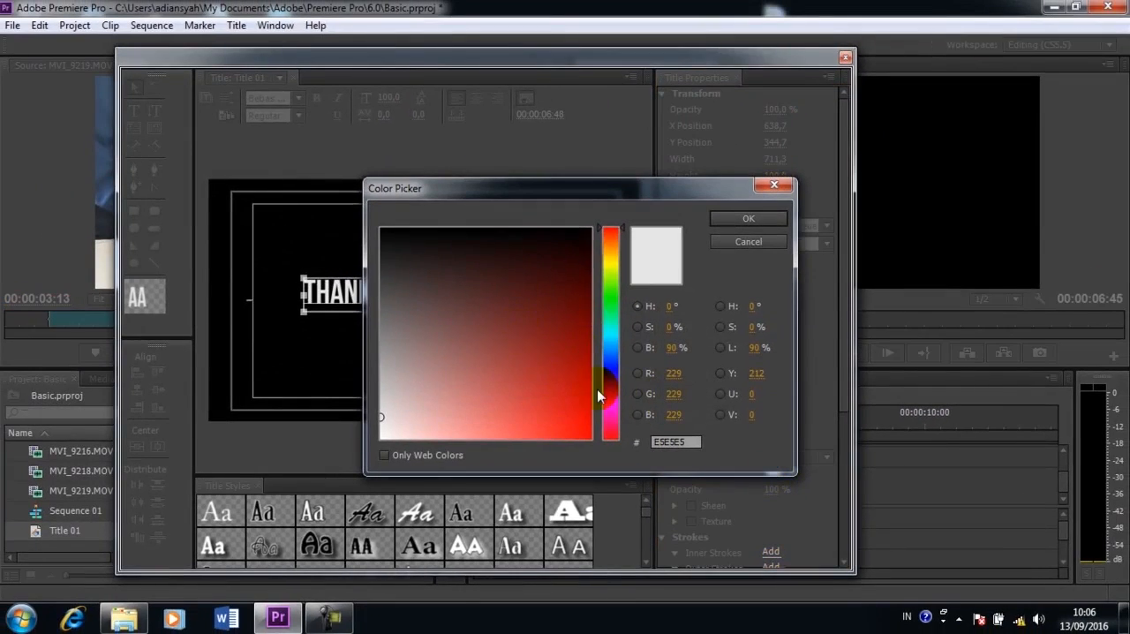
click(610, 332)
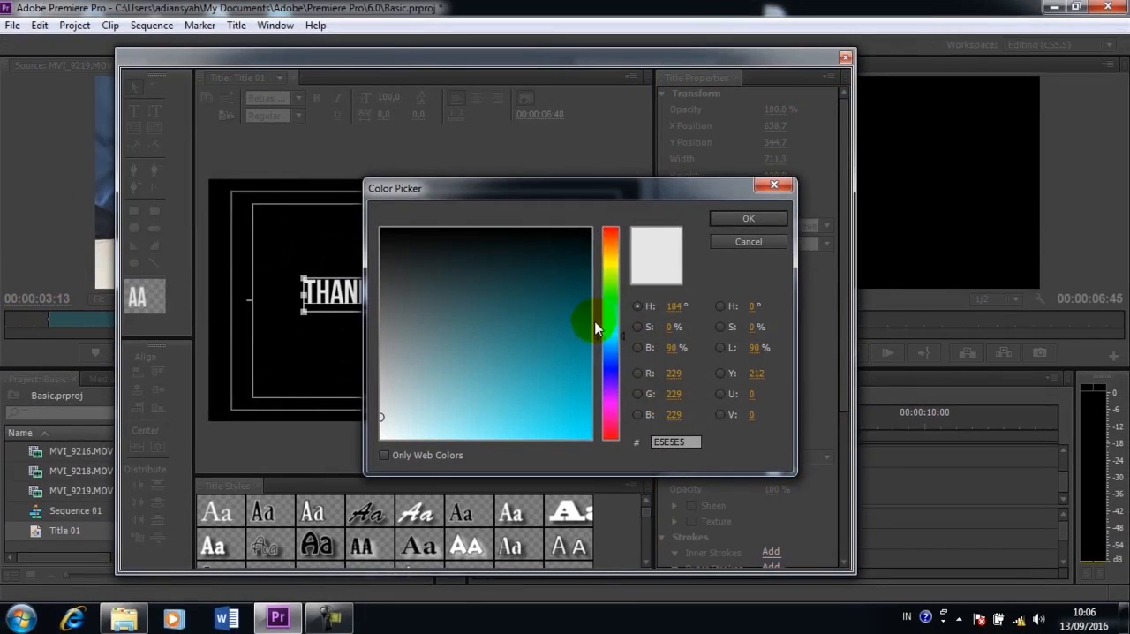
click(612, 350)
mouse_move(518, 367)
mouse_down()
mouse_move(483, 427)
mouse_move(496, 392)
mouse_up()
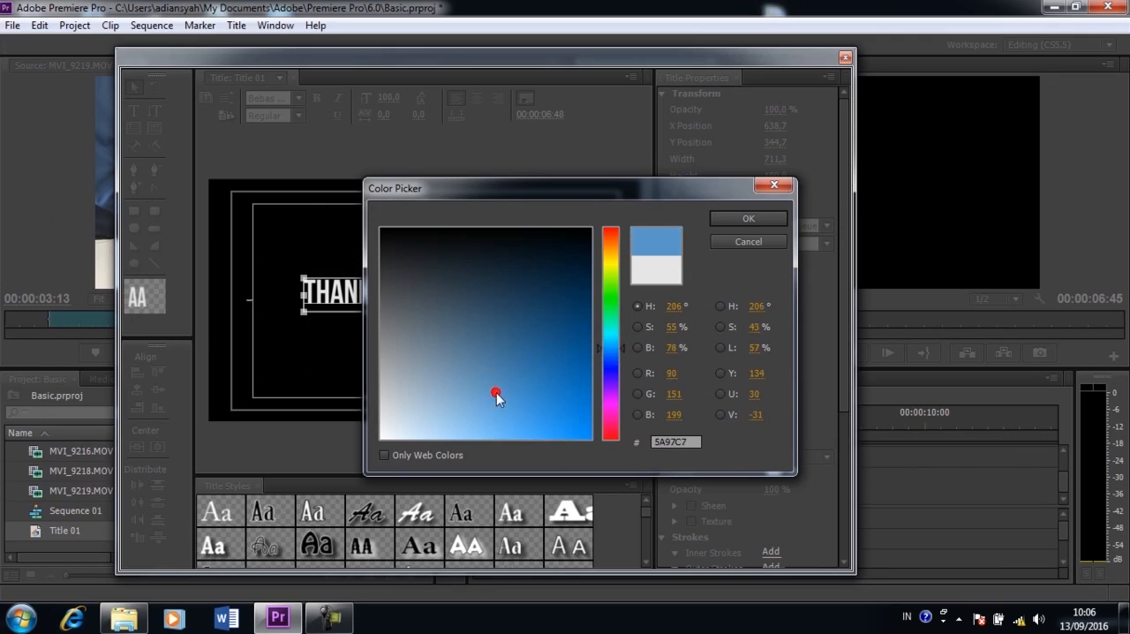
click(775, 221)
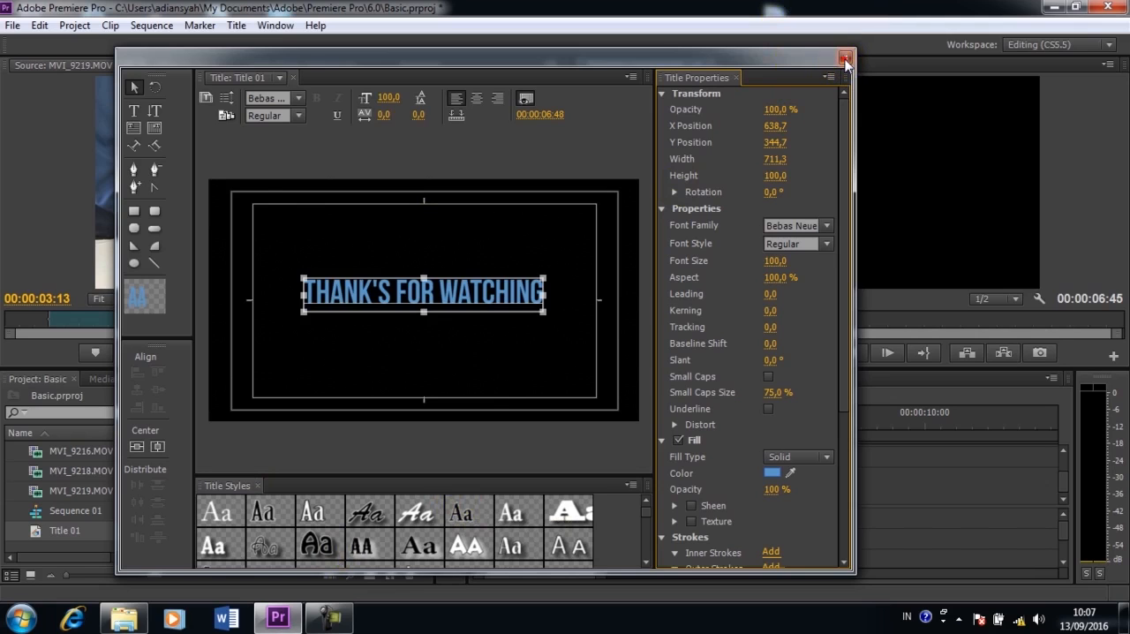
Close the title editor, place Title 01 on Video 1 directly after MVI_9219, and scrub to 00:00:07:41.
key(Escape)
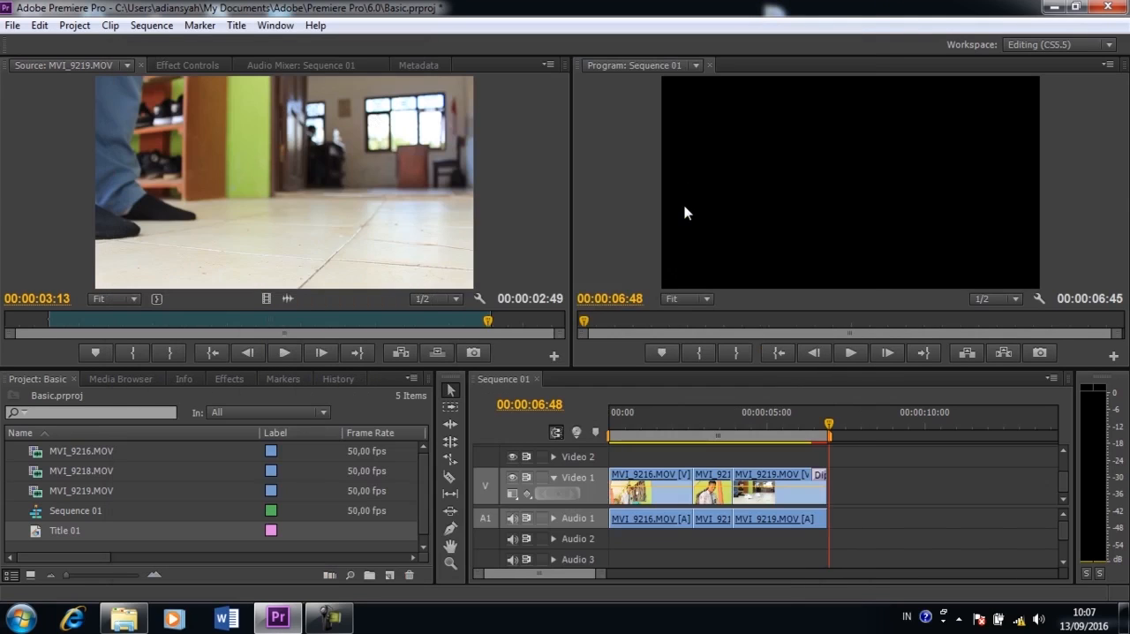
drag(39, 533, 836, 482)
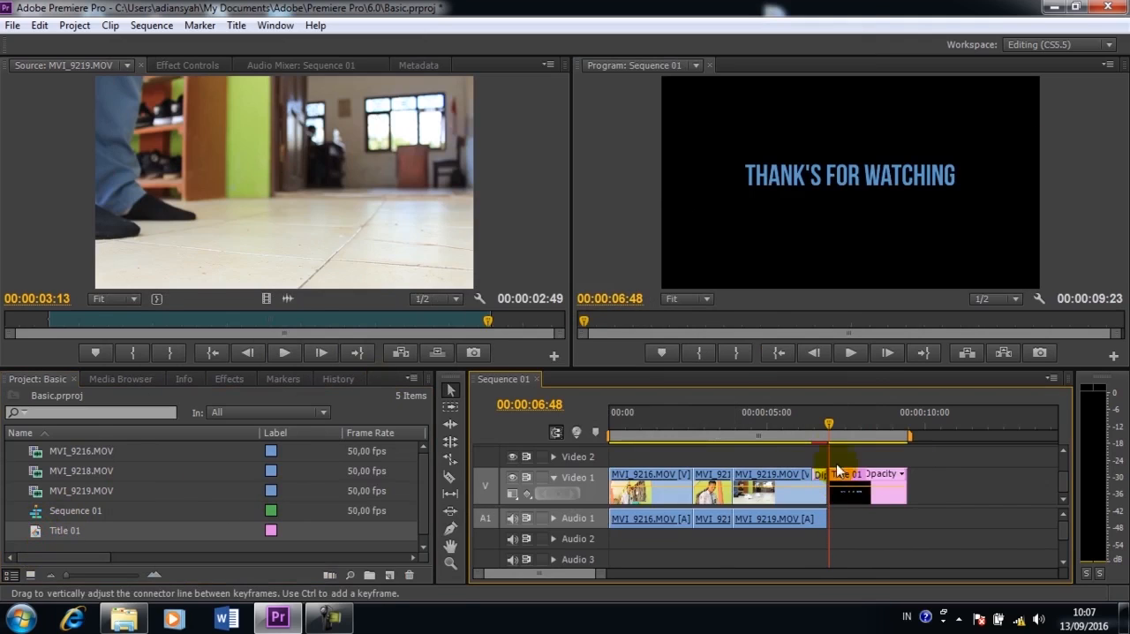
drag(830, 426, 857, 424)
Shorten the end of Title 01 on Video 1 so the sequence lasts about 00:00:08:46.
drag(874, 496, 846, 500)
right_click(846, 495)
click(877, 499)
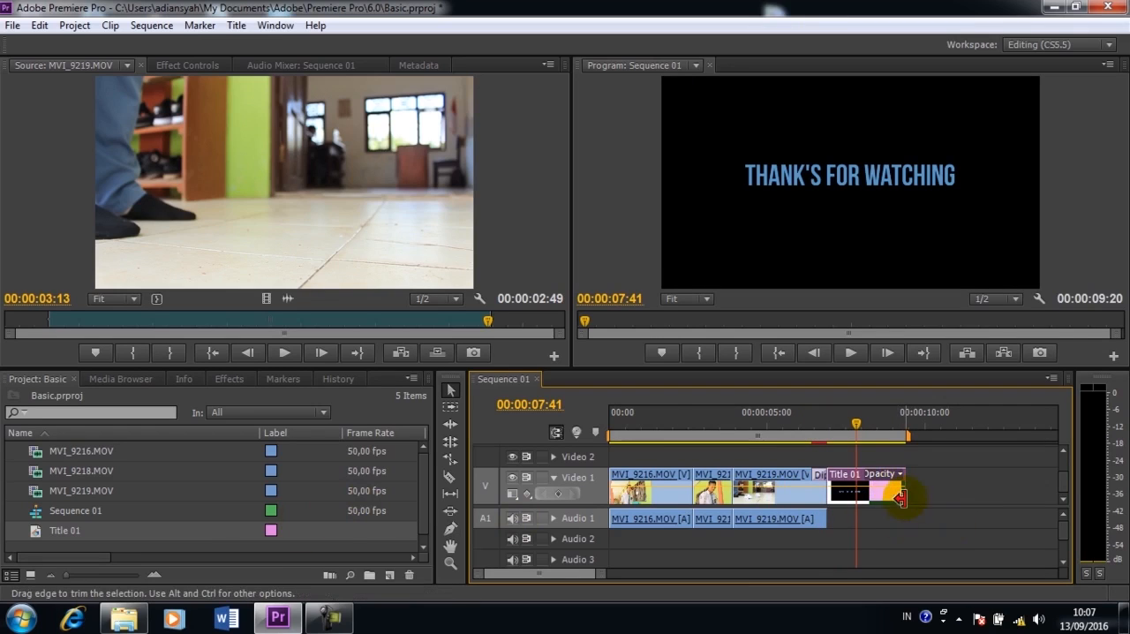
drag(899, 495, 888, 497)
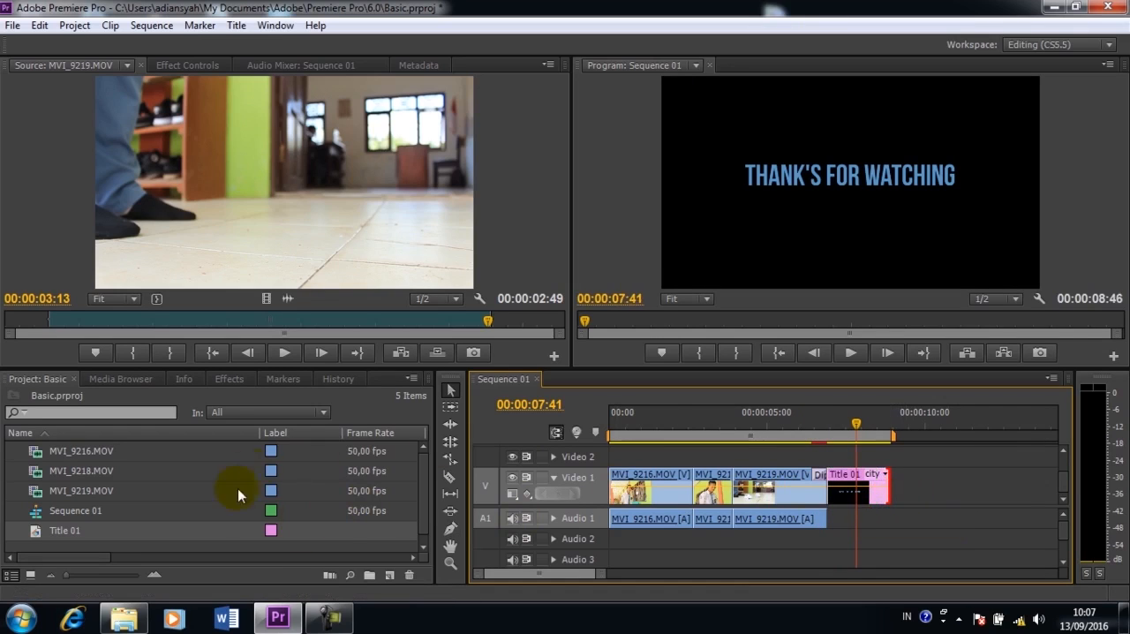
Apply a Dip to Black transition at the end of Title 01 and a Cross Dissolve at its start.
click(232, 380)
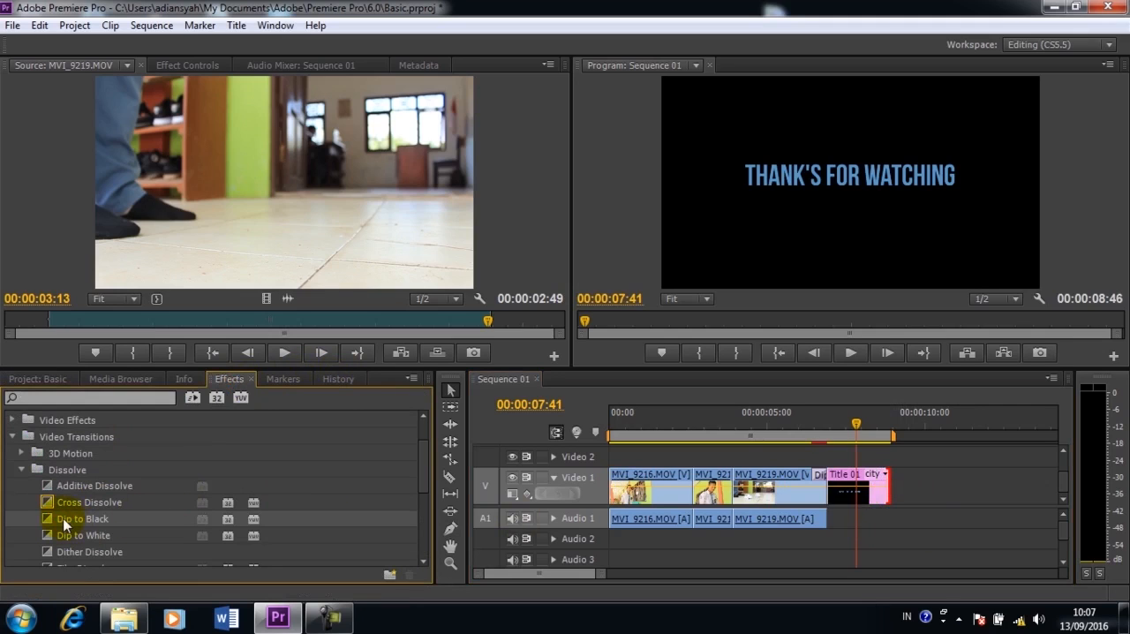
drag(53, 518, 879, 474)
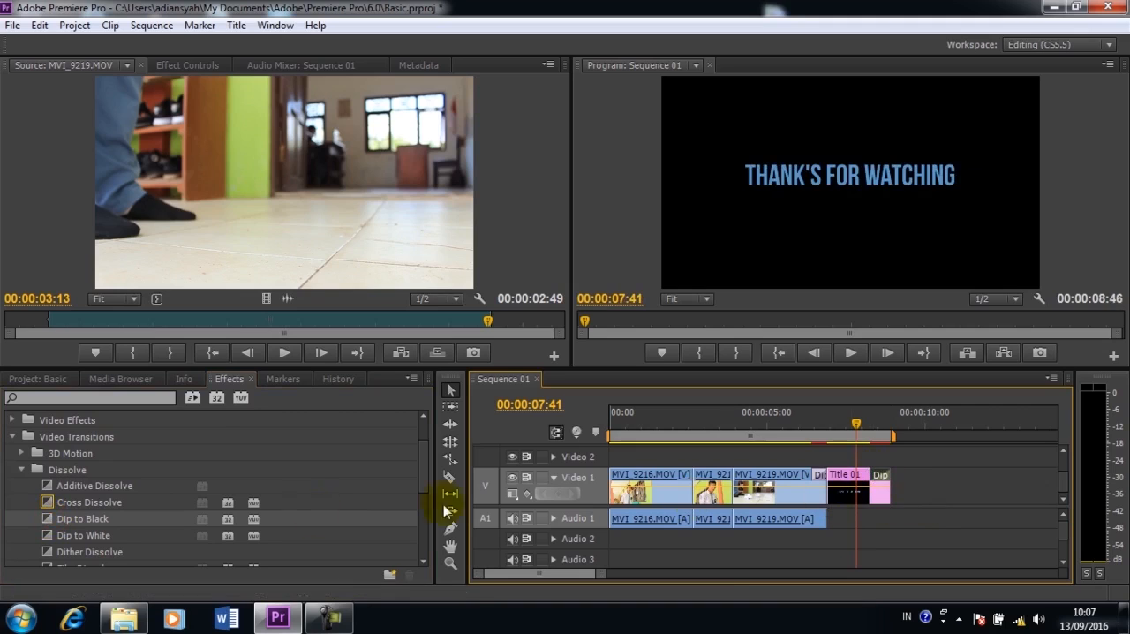
click(67, 501)
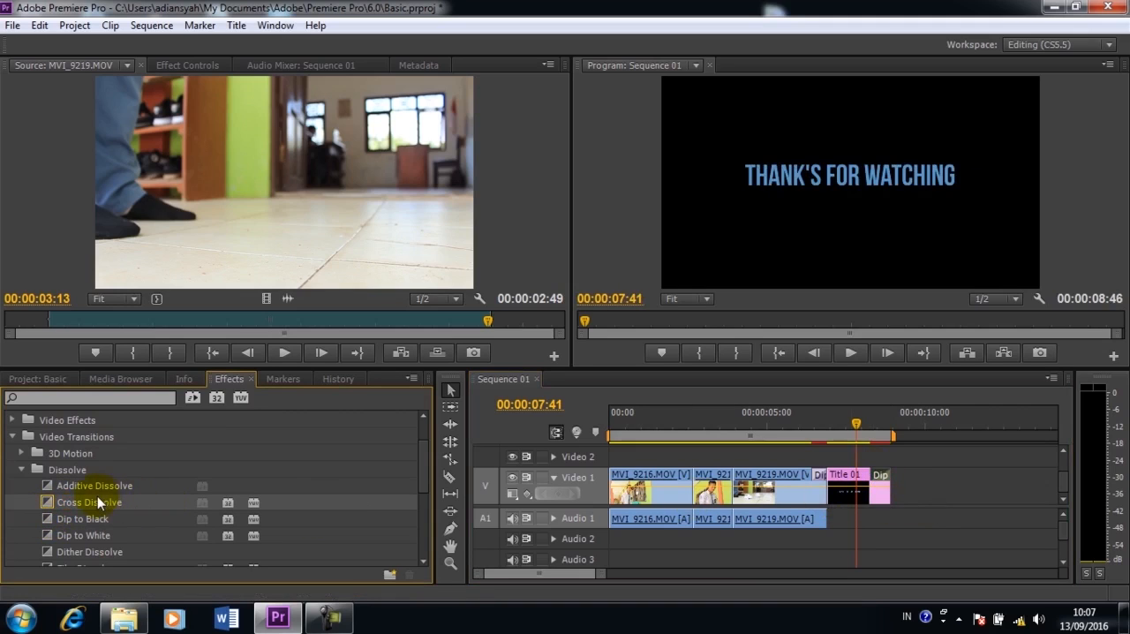
click(95, 487)
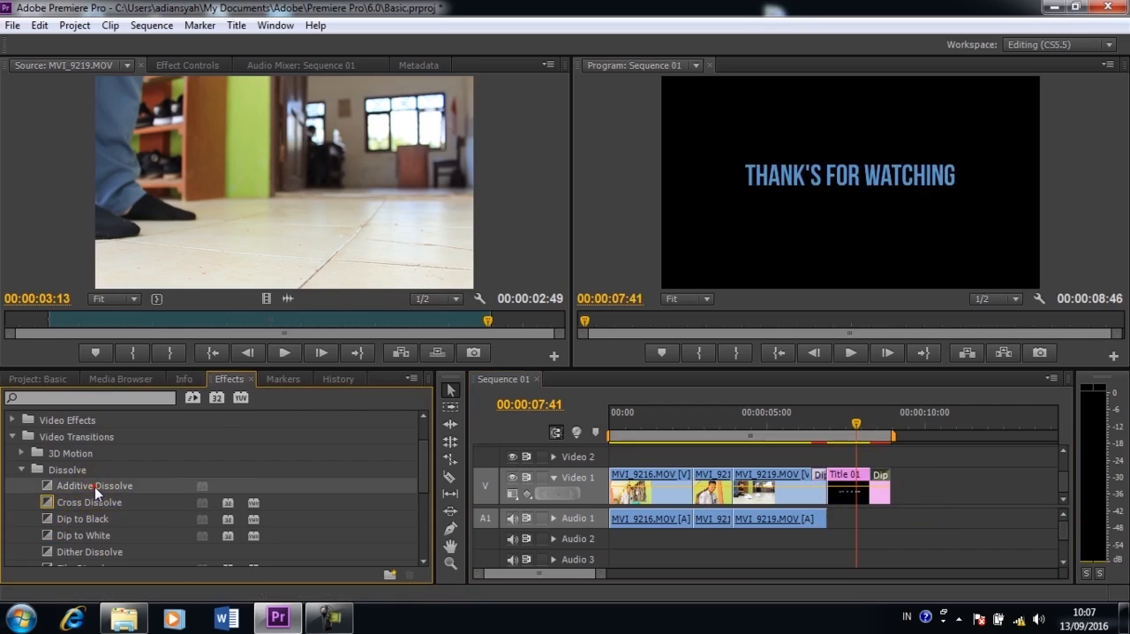
click(67, 502)
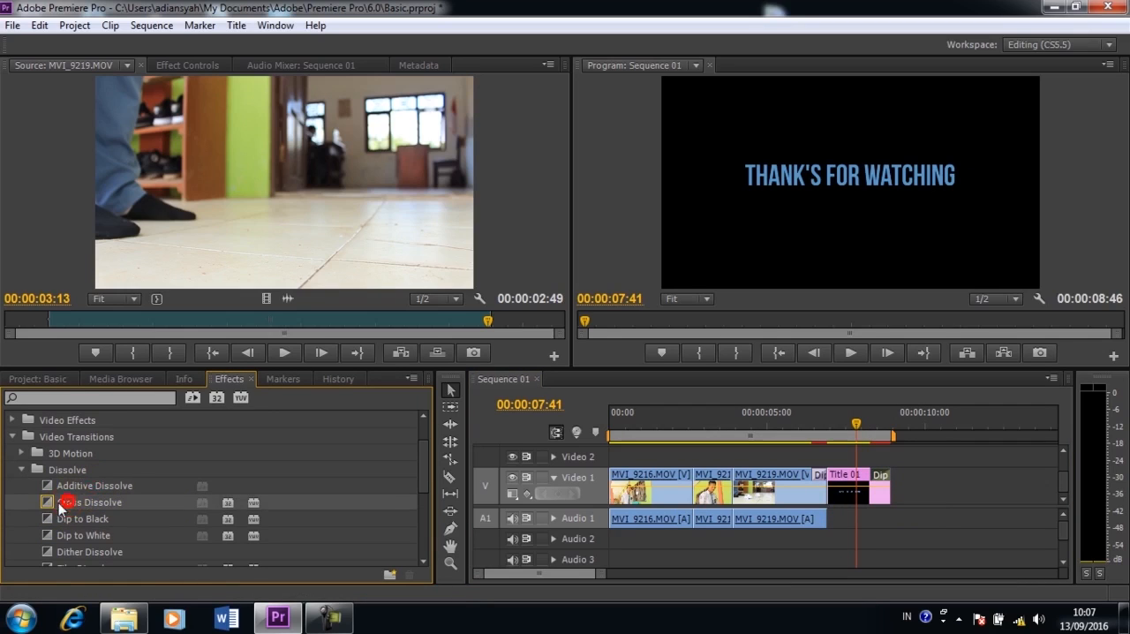
drag(58, 502, 834, 481)
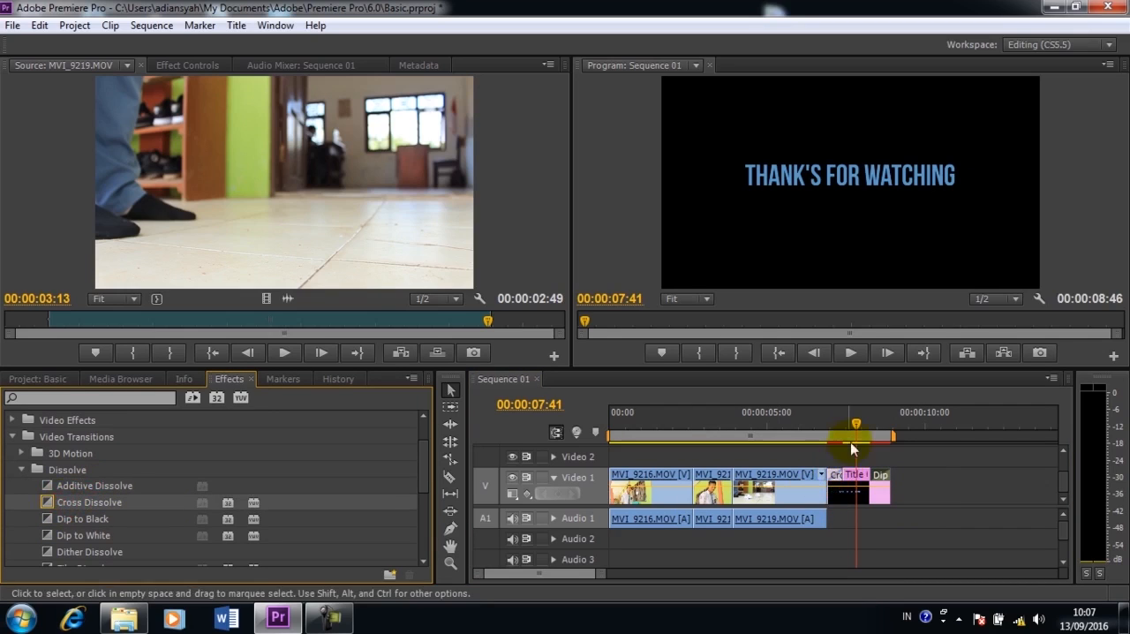
Return the playhead to the start of the sequence and mute the Audio 1 track.
drag(855, 426, 599, 441)
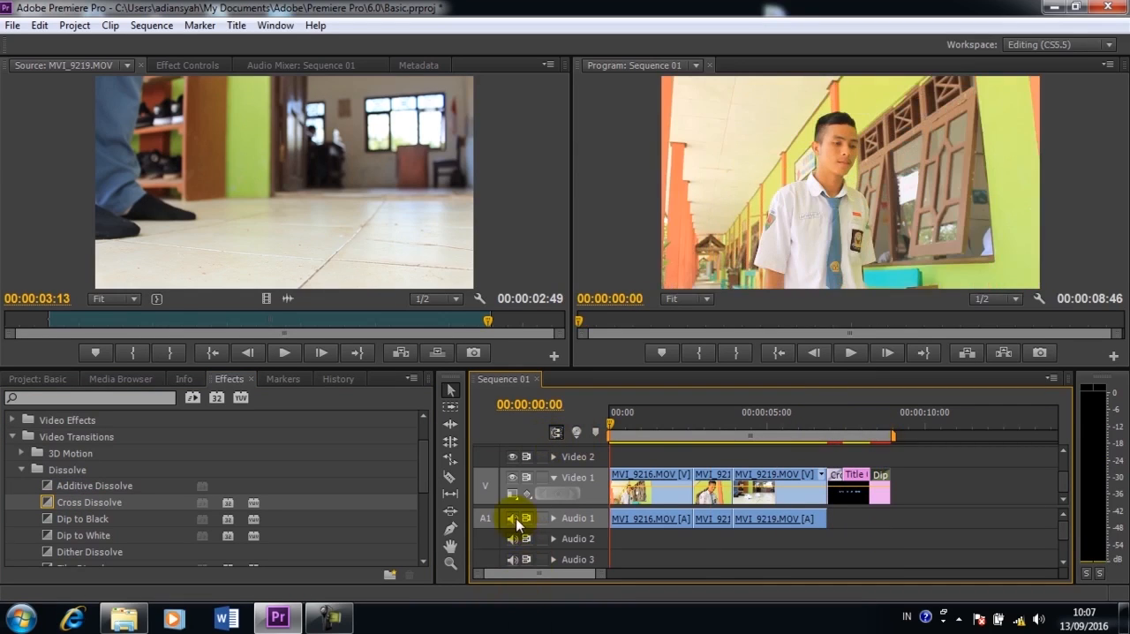
click(78, 398)
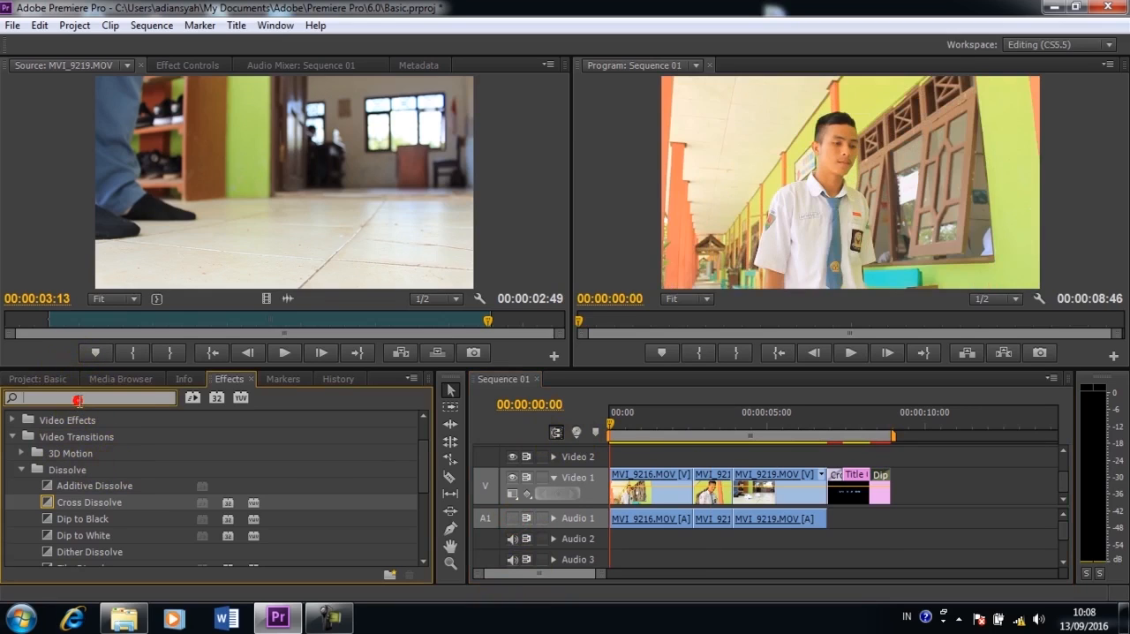
Start importing media and open the "music and sound effects" folder inside Downloads.
click(38, 380)
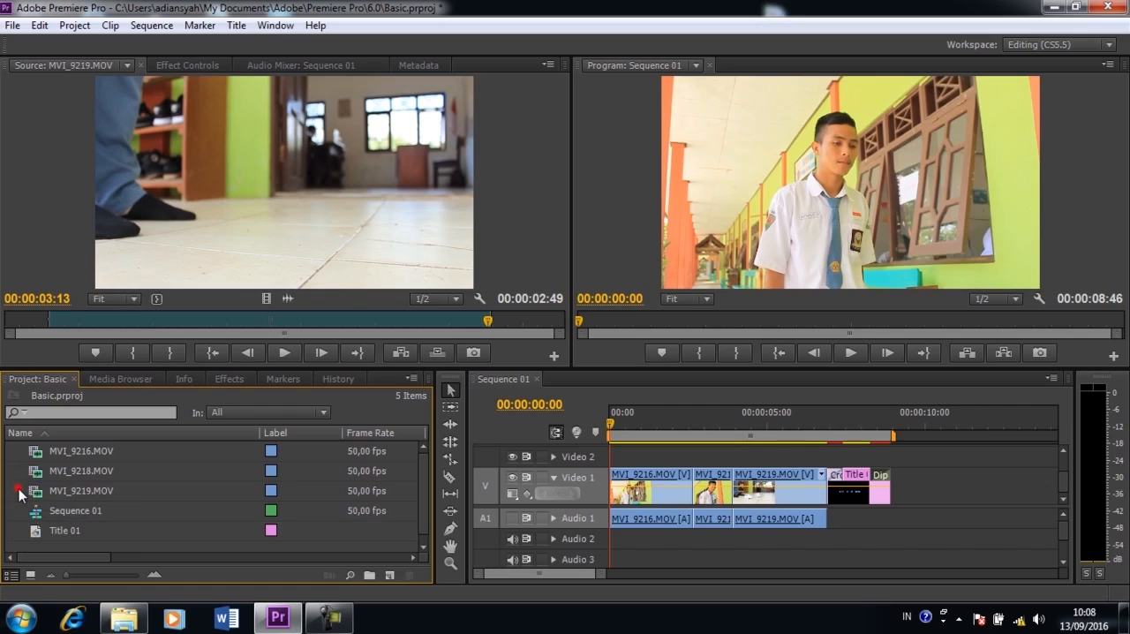
click(18, 490)
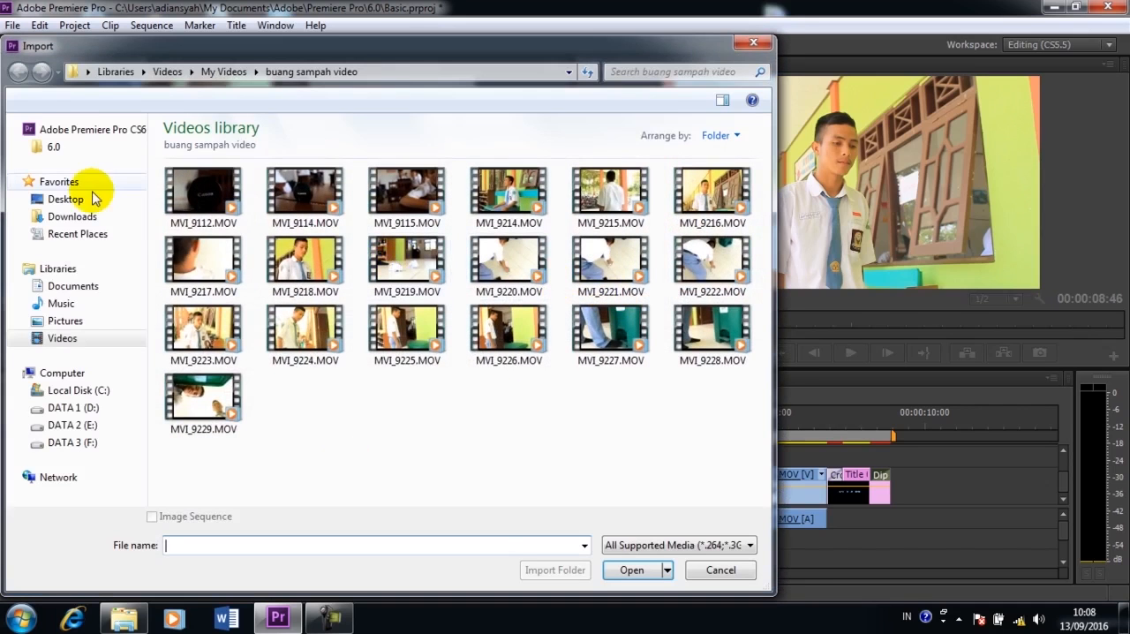
click(95, 217)
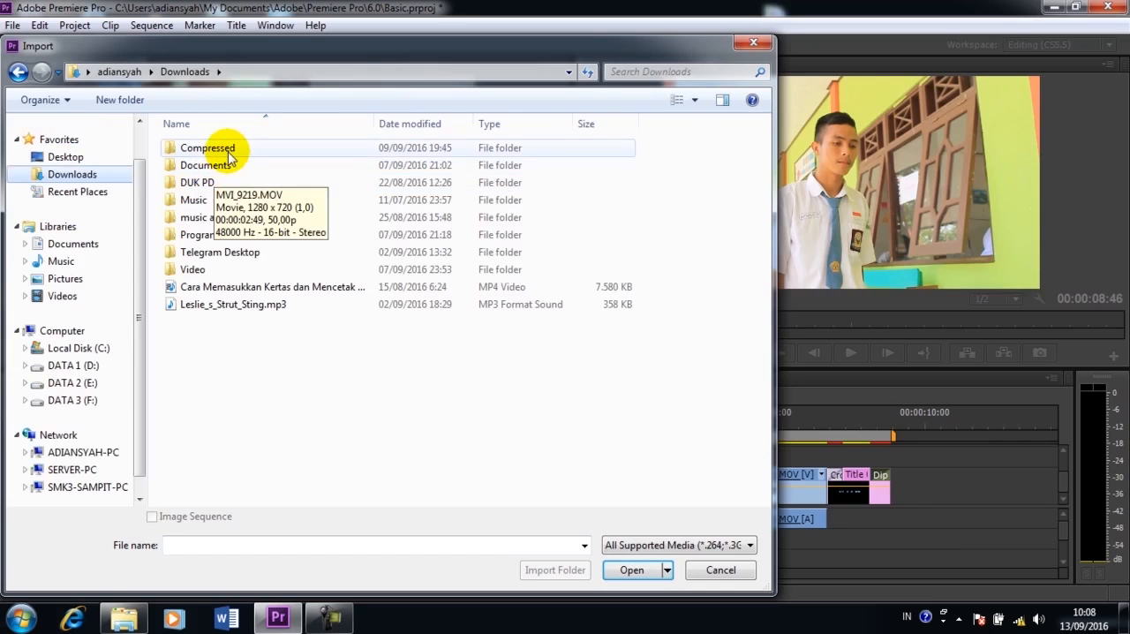
double_click(194, 201)
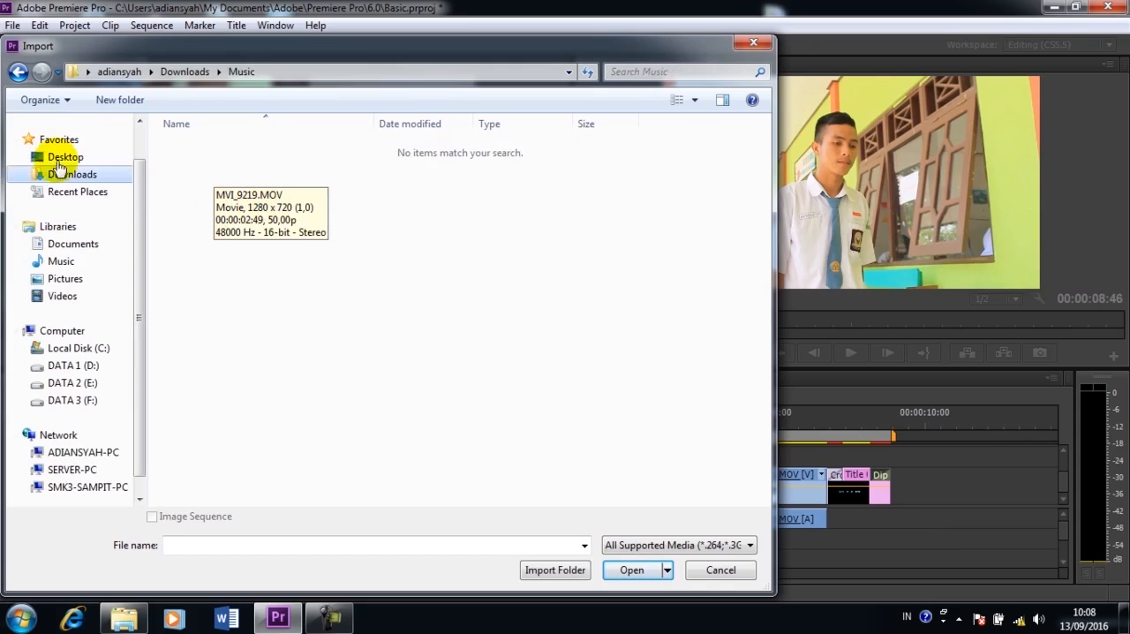
click(17, 70)
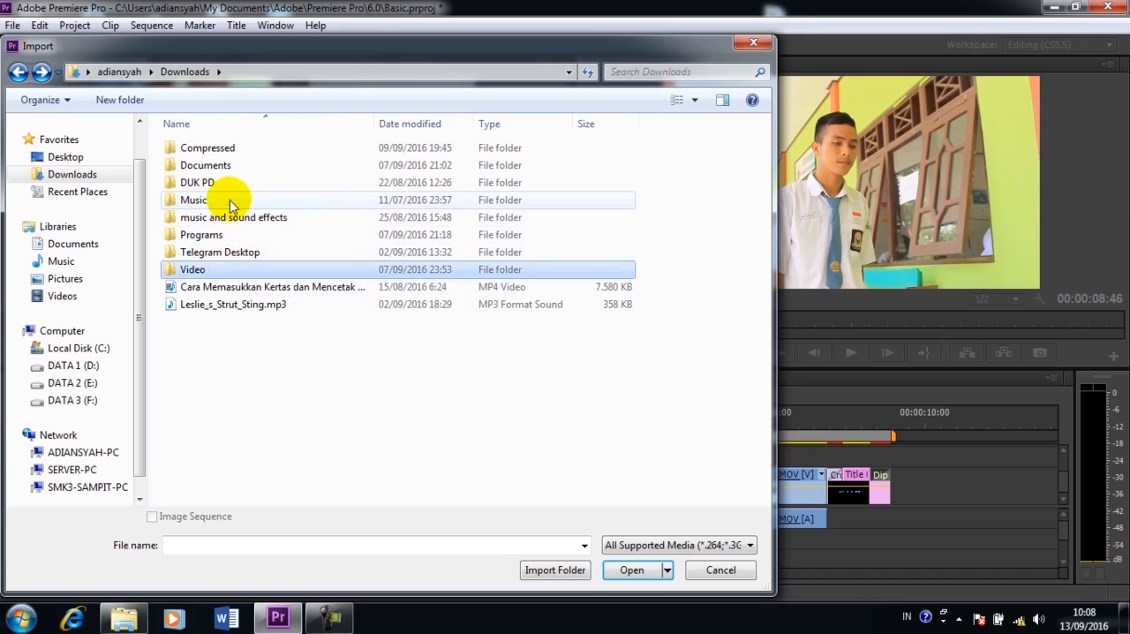
double_click(229, 201)
click(19, 72)
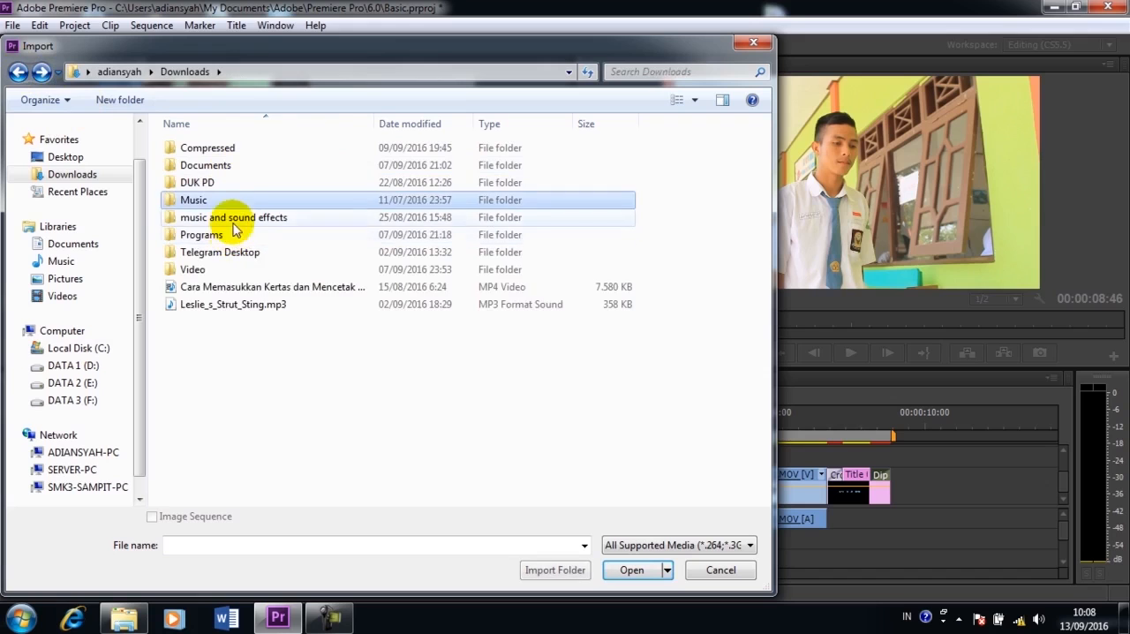
double_click(232, 217)
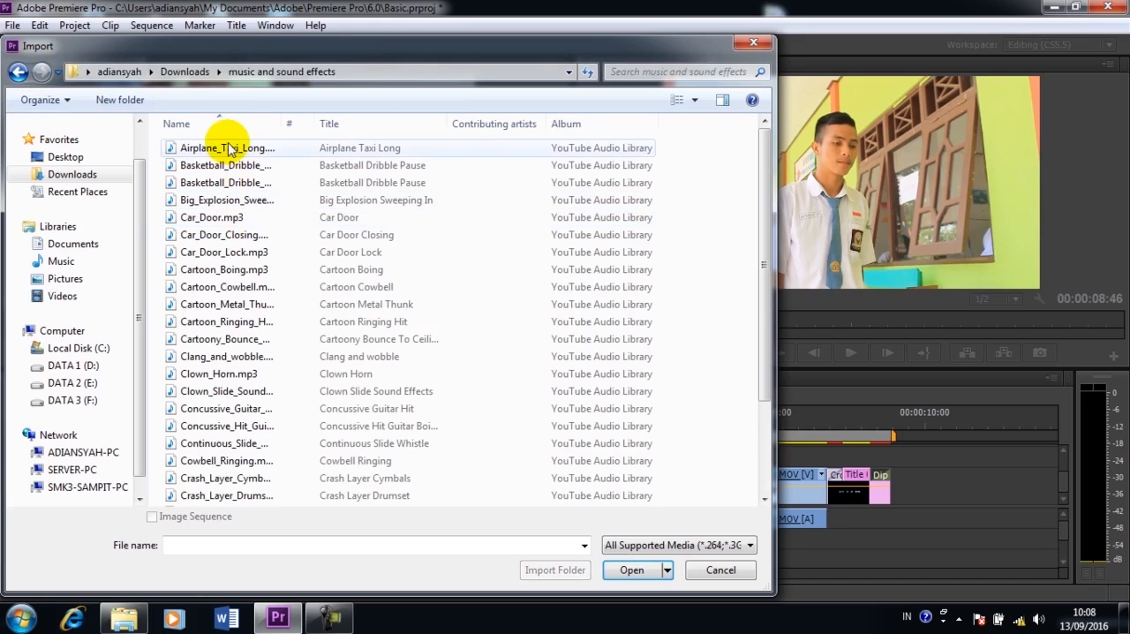
Open the "happy" subfolder of the music folder and select About_That_Oldie.mp3.
double_click(193, 148)
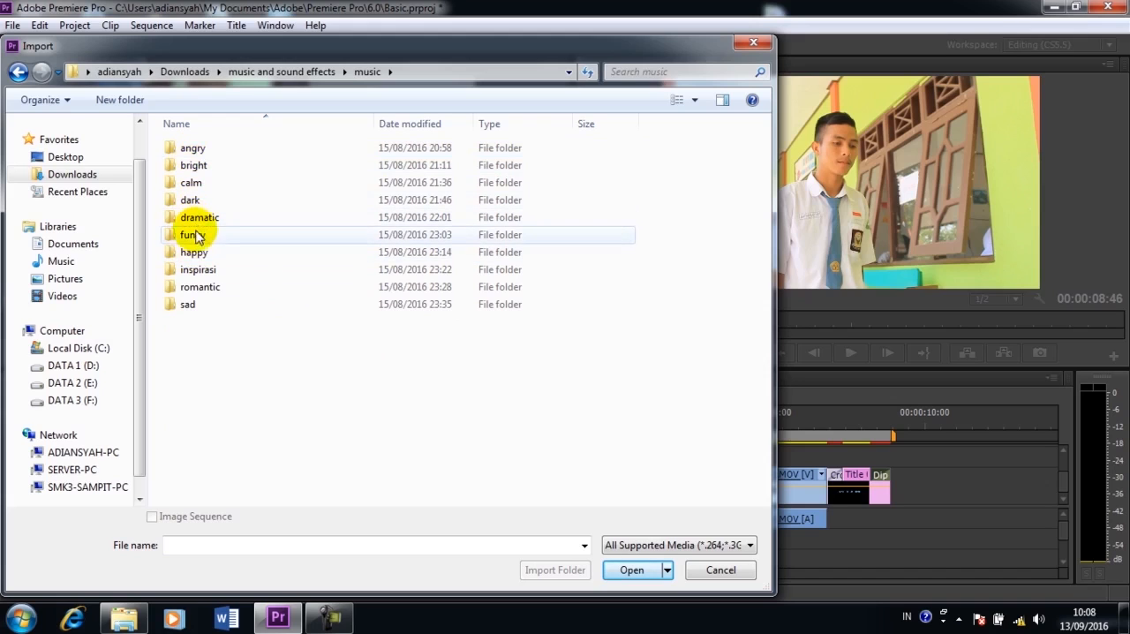
click(198, 252)
double_click(196, 252)
click(202, 146)
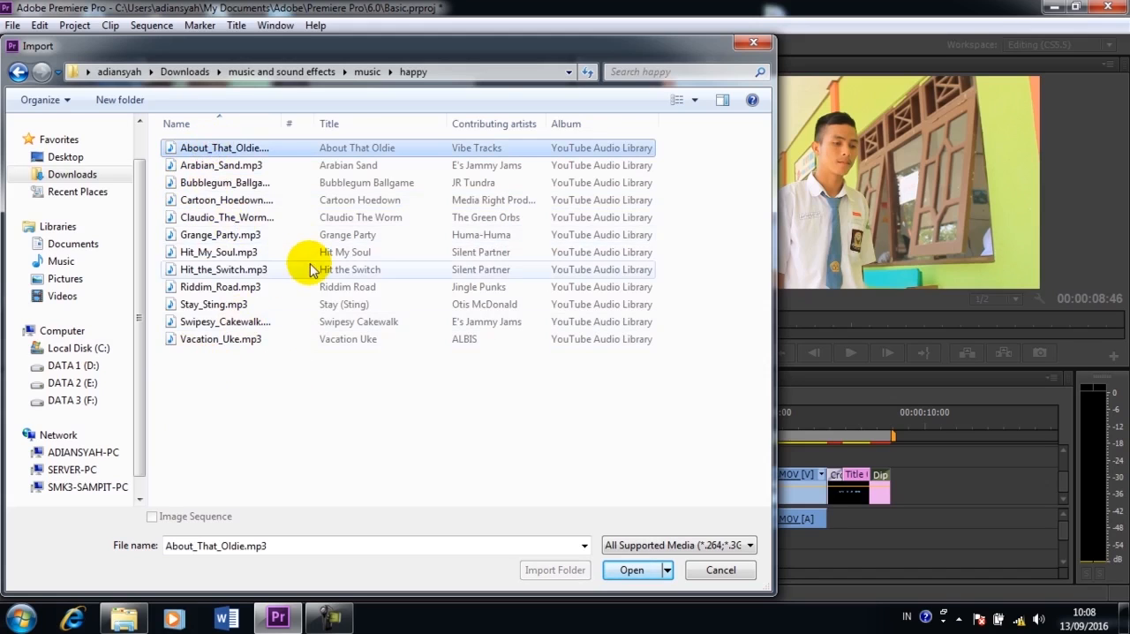
Listen to About_That_Oldie.mp3 in the media player, close the player and import the file into the project.
right_click(234, 152)
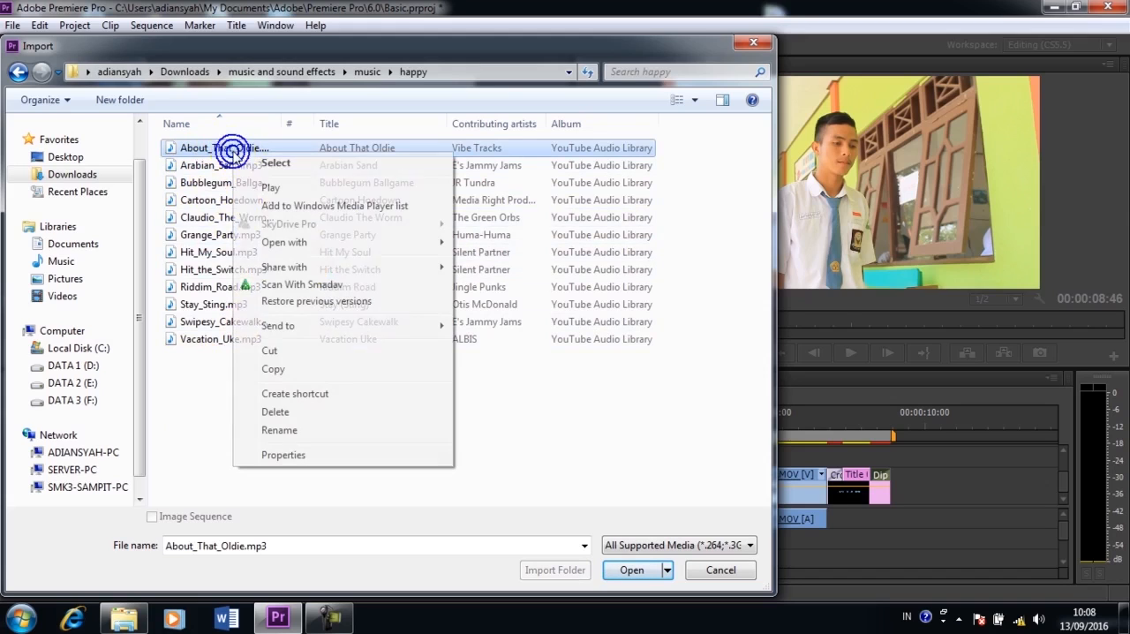
click(279, 189)
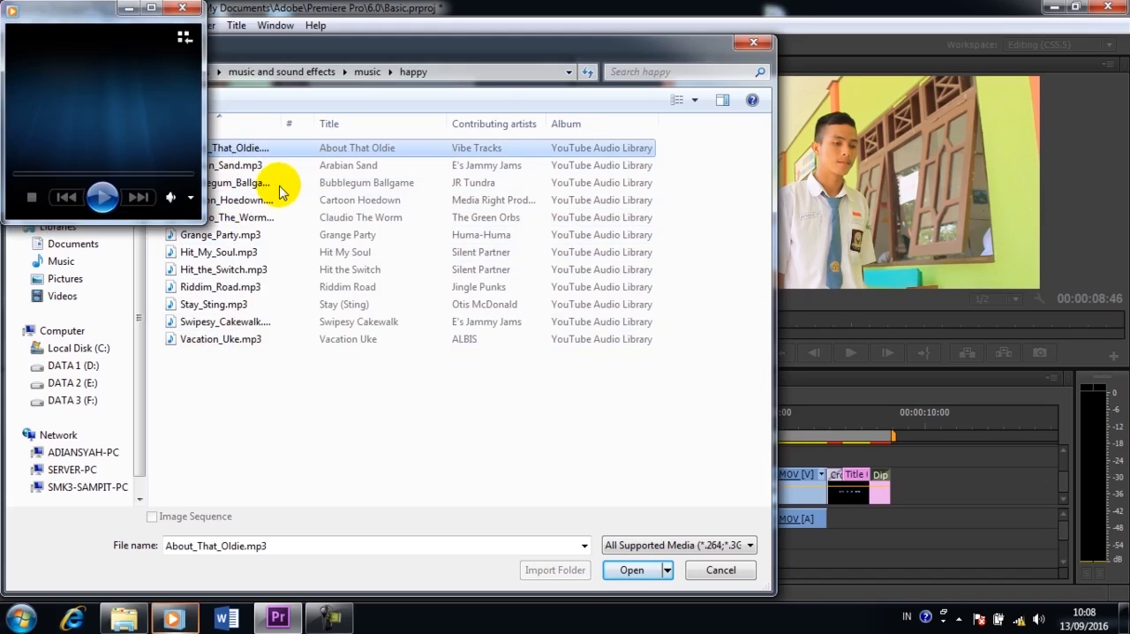
click(184, 9)
click(631, 569)
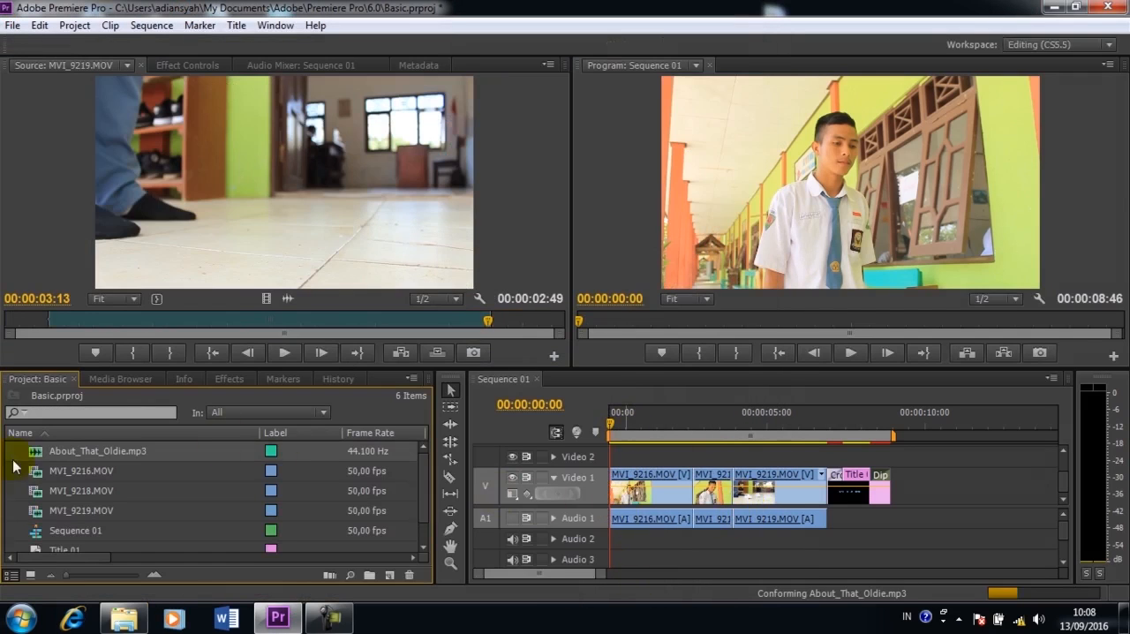
Place About_That_Oldie.mp3 on Audio 2 at the start of the sequence and play it through the closing title.
drag(177, 488, 535, 578)
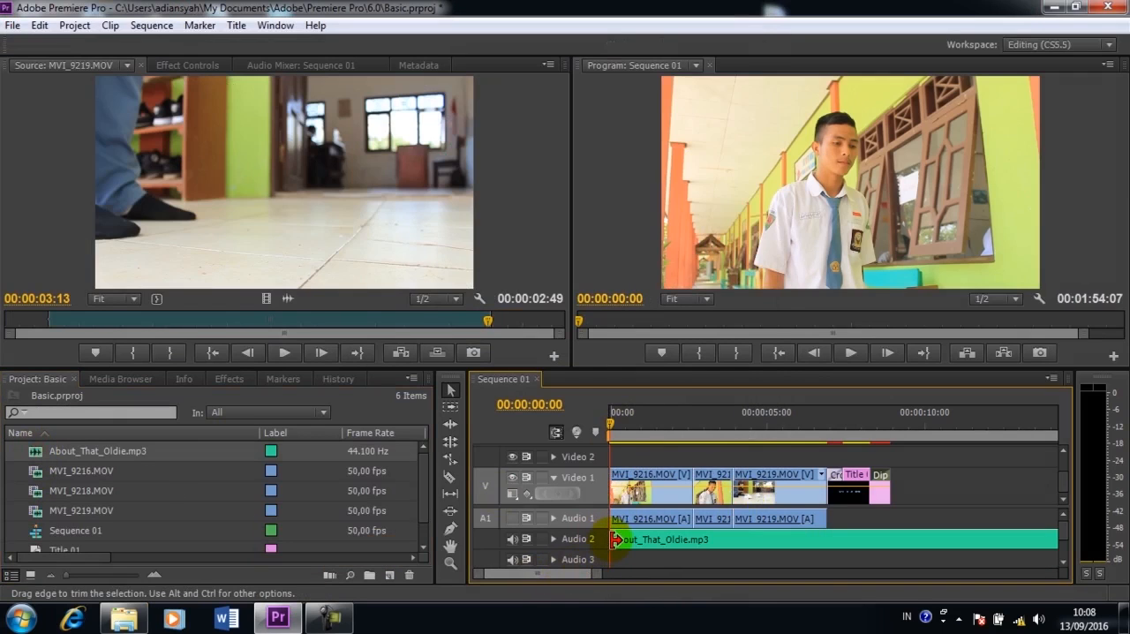
drag(619, 540, 589, 532)
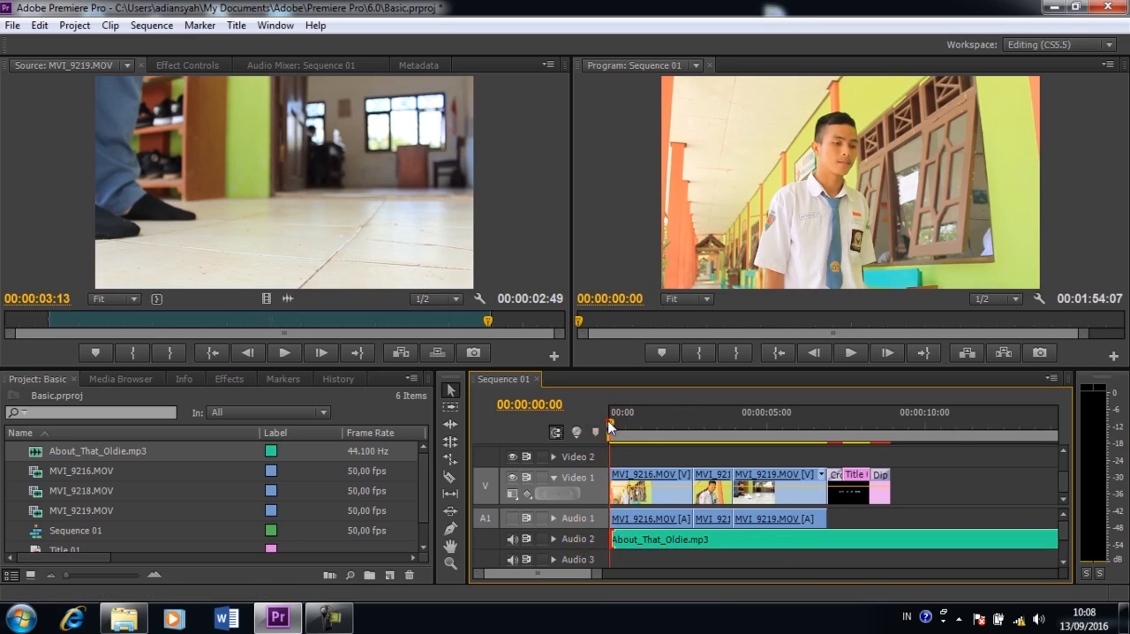
key(space)
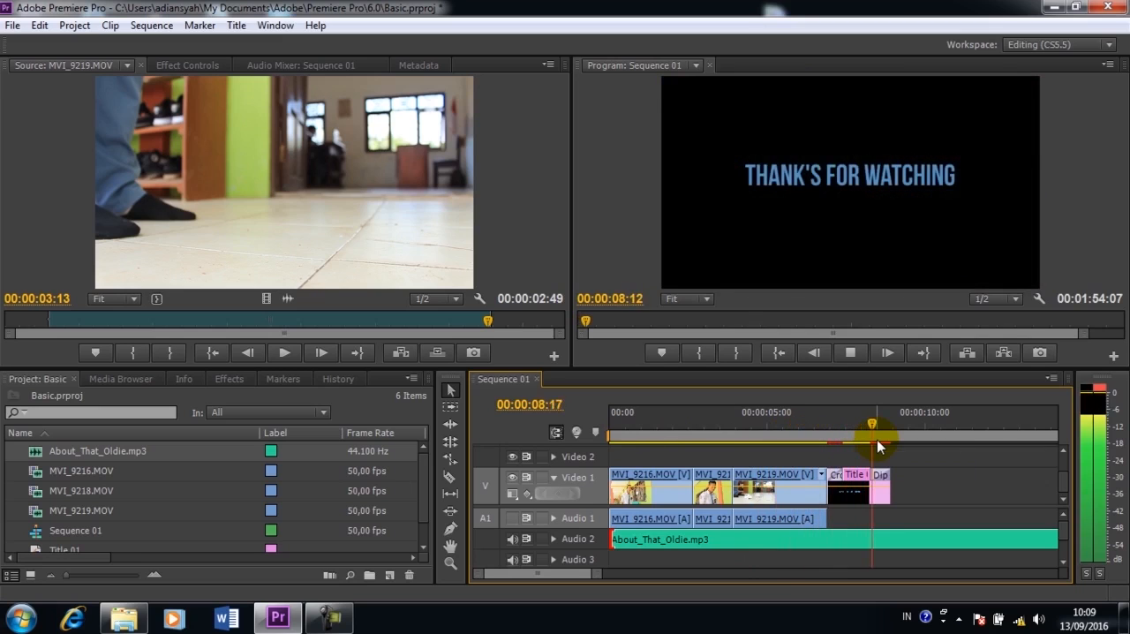
key(space)
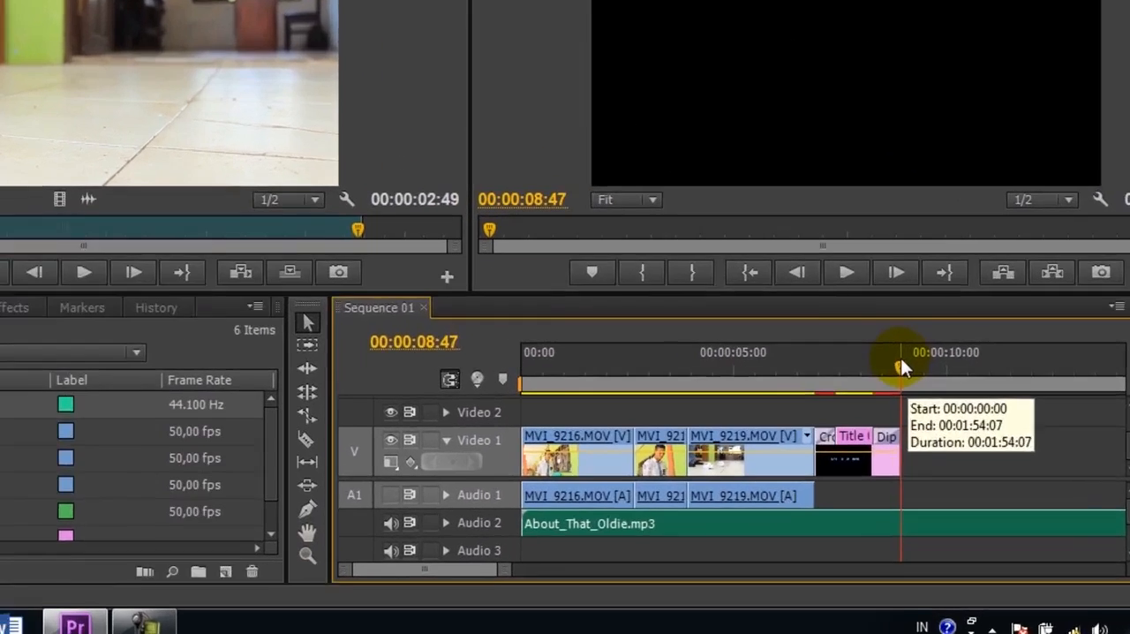
Split About_That_Oldie.mp3 on Audio 2 at 00:00:08:46, where the title ends, and delete the portion after the cut.
click(883, 418)
drag(893, 287, 914, 286)
click(121, 389)
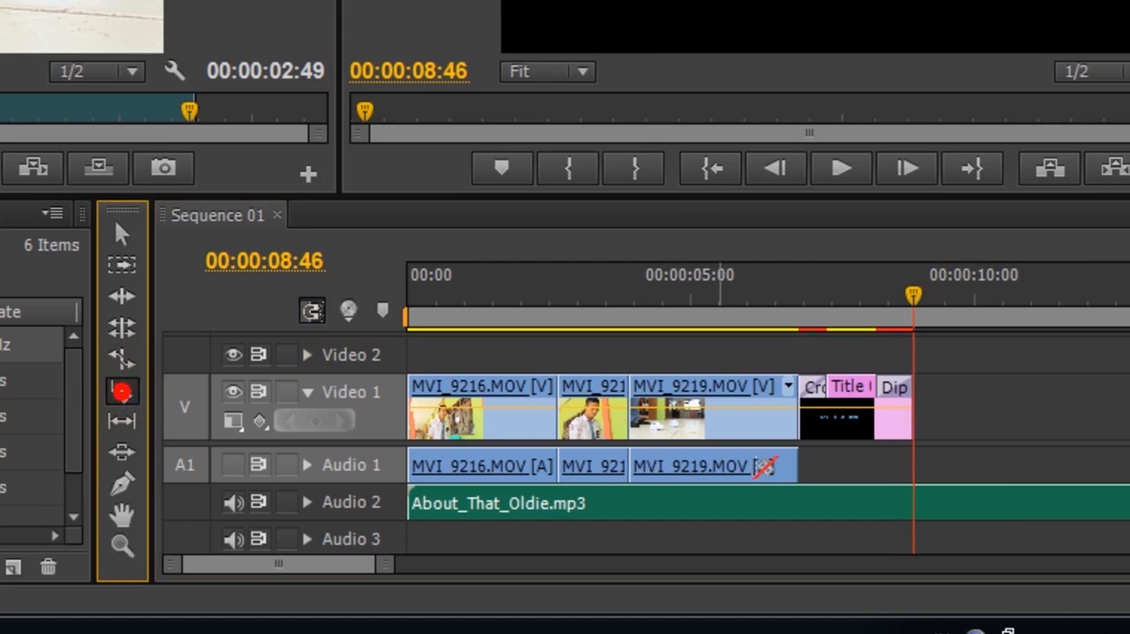
click(912, 500)
click(121, 234)
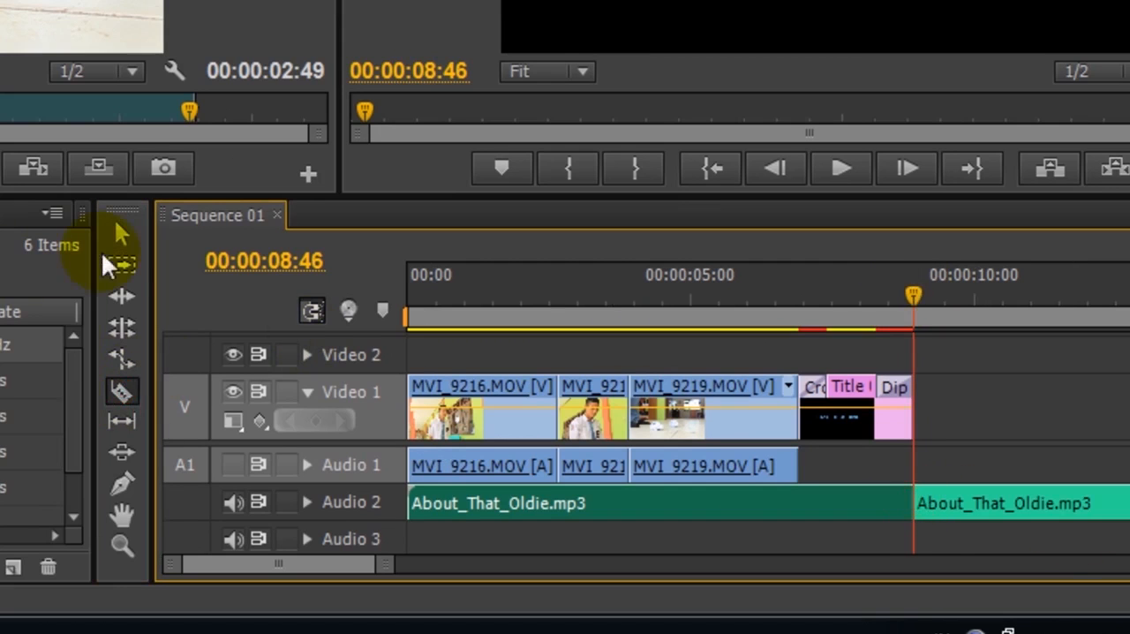
click(1059, 500)
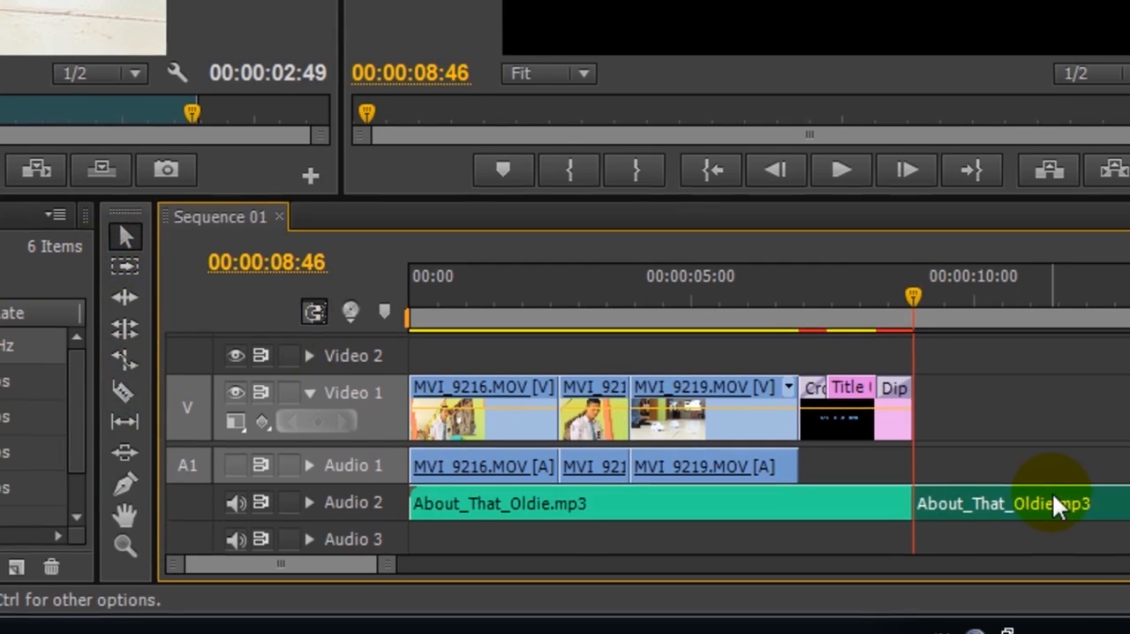
key(Delete)
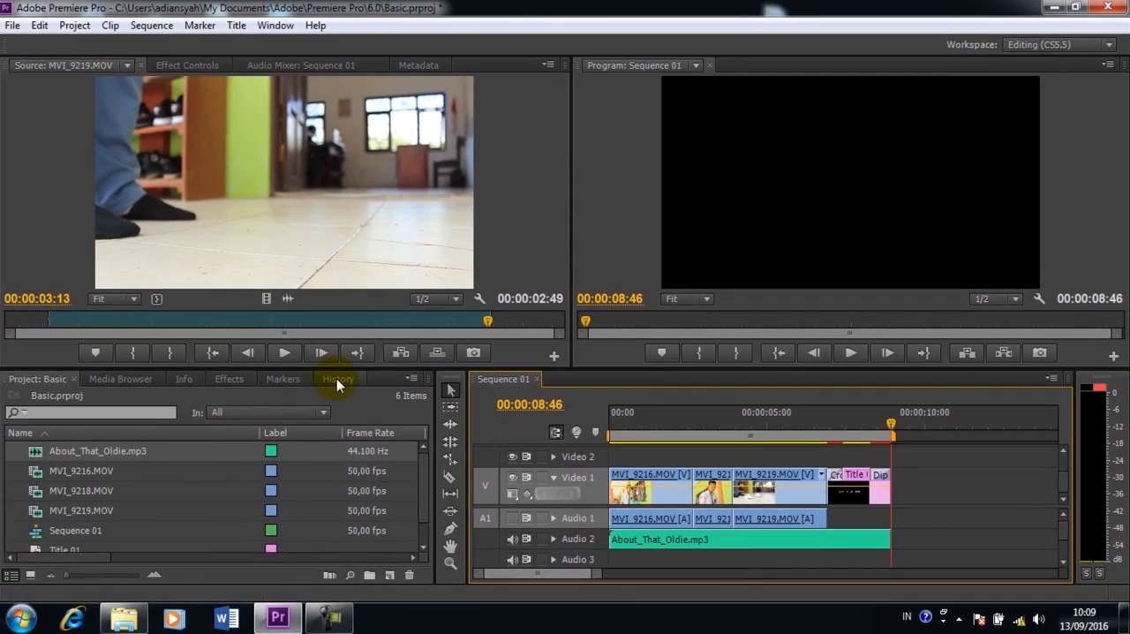
Apply the Constant Power audio crossfade to the end of About_That_Oldie.mp3 on Audio 2 and play back the ending from 00:00:07:38.
click(222, 379)
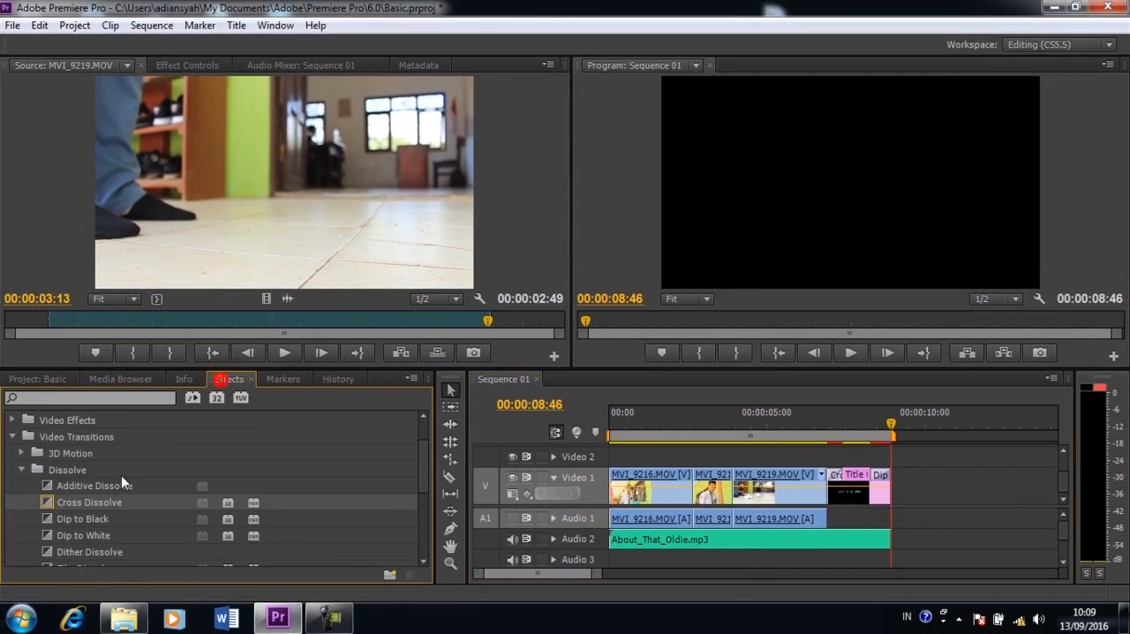
click(18, 469)
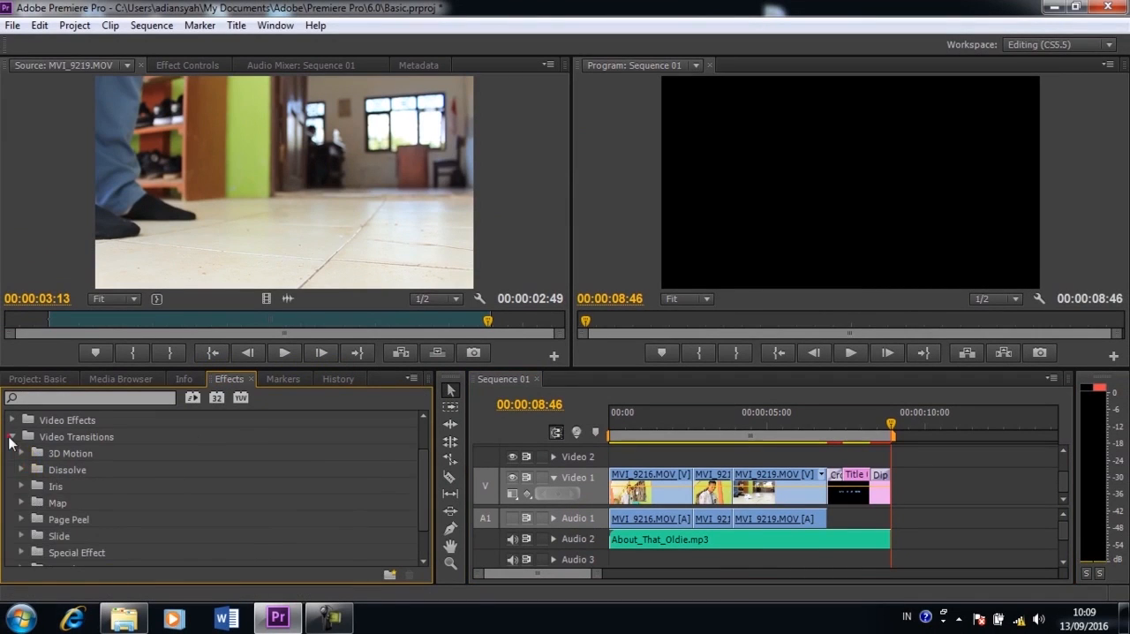
click(11, 438)
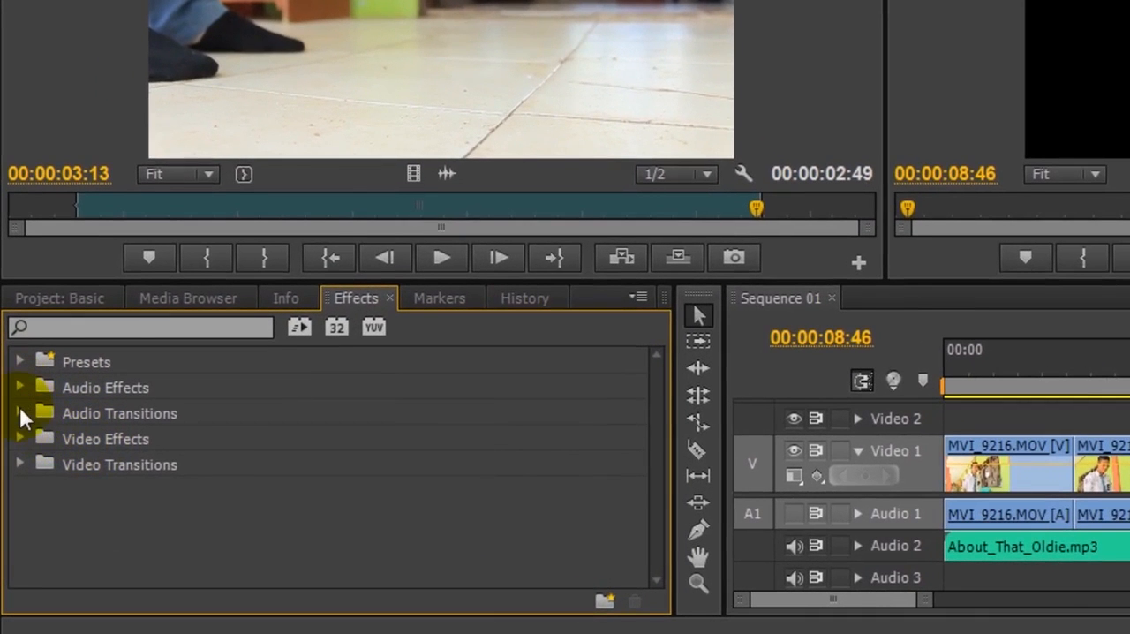
click(20, 413)
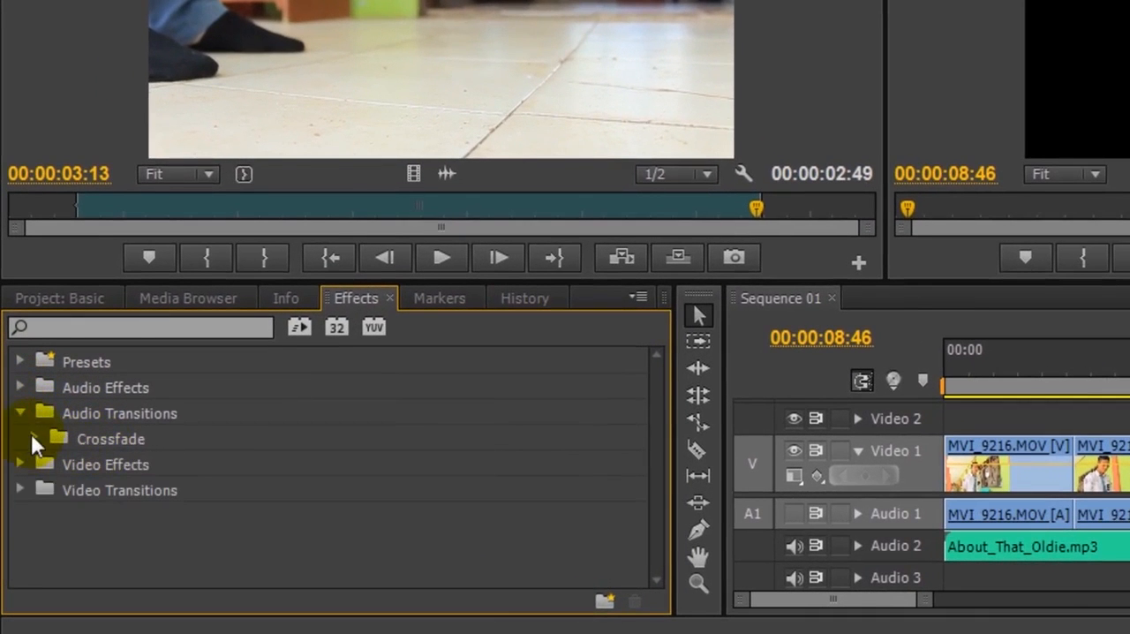
click(32, 437)
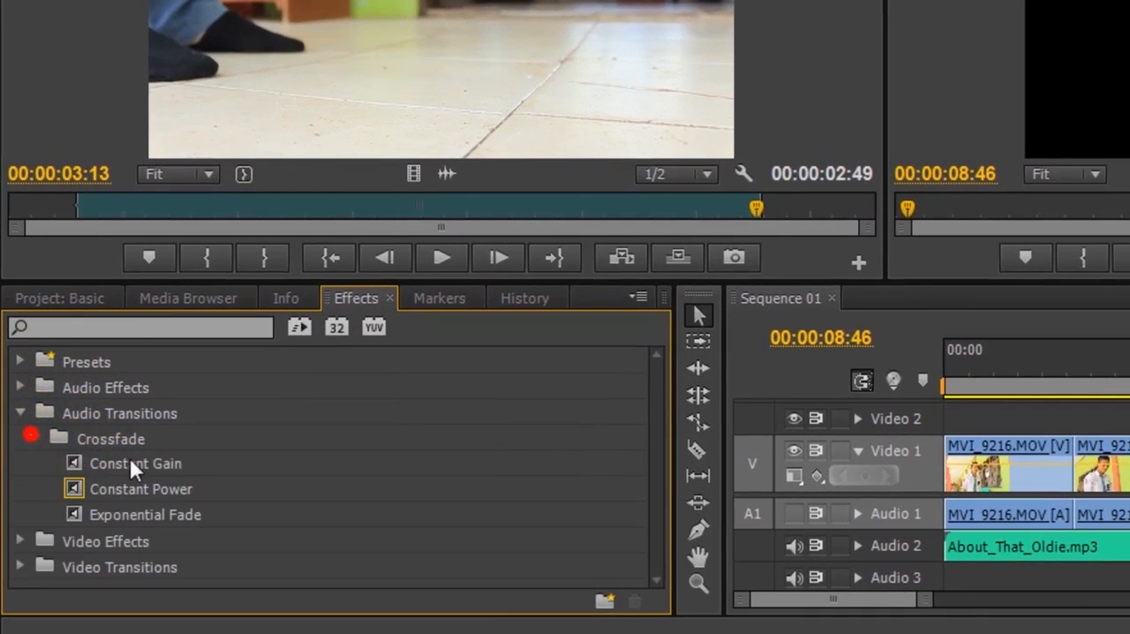
drag(147, 487, 1129, 536)
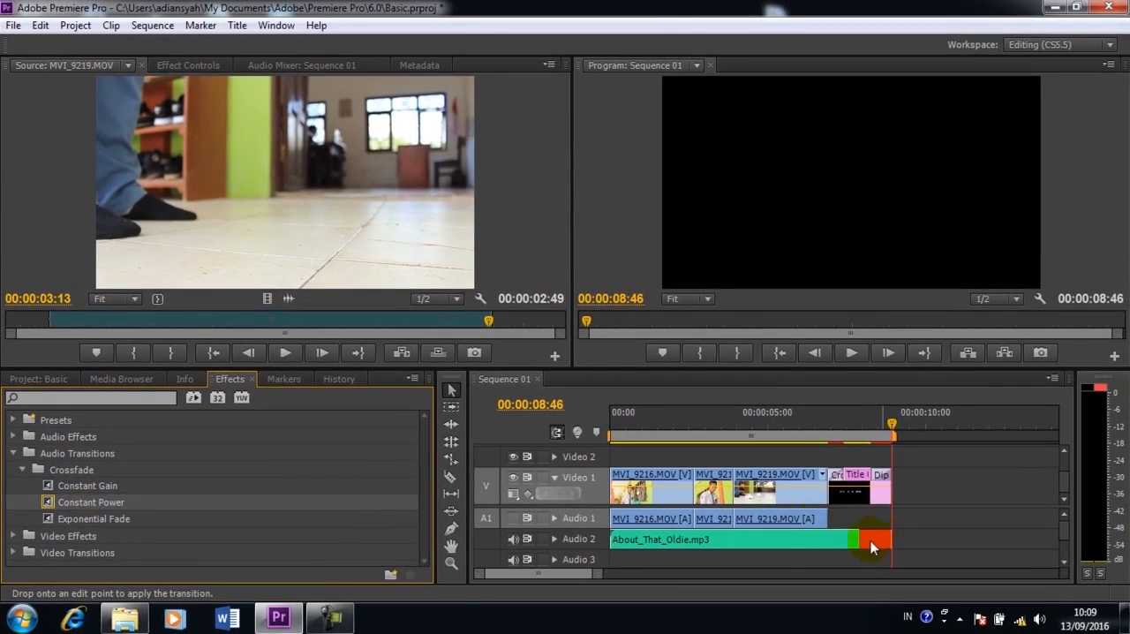
drag(870, 540, 864, 537)
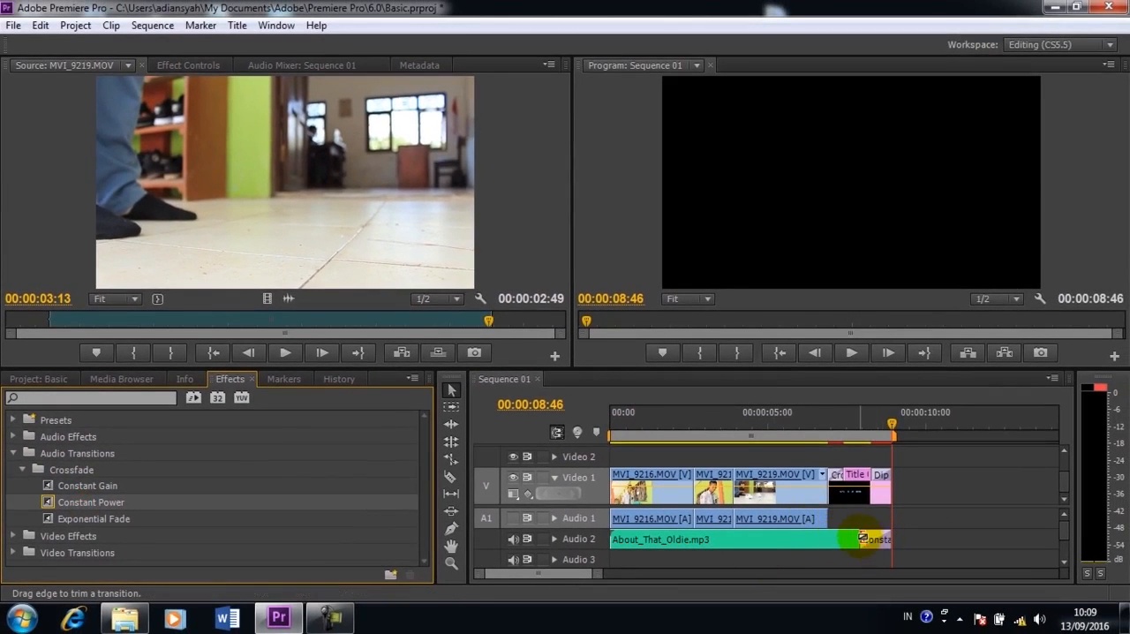
click(854, 424)
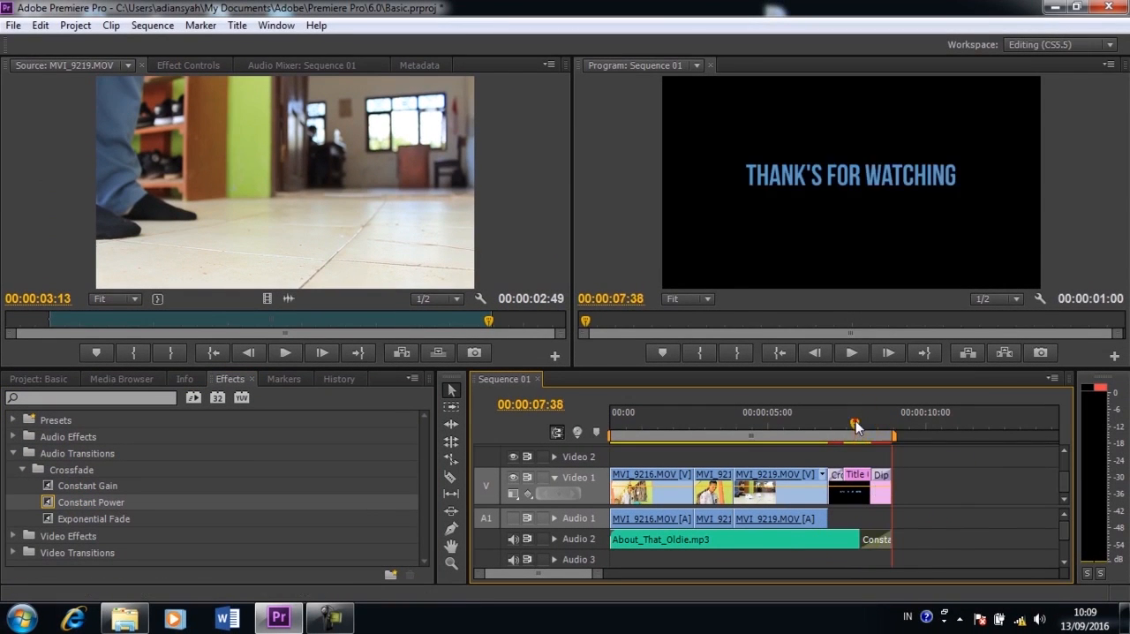
key(space)
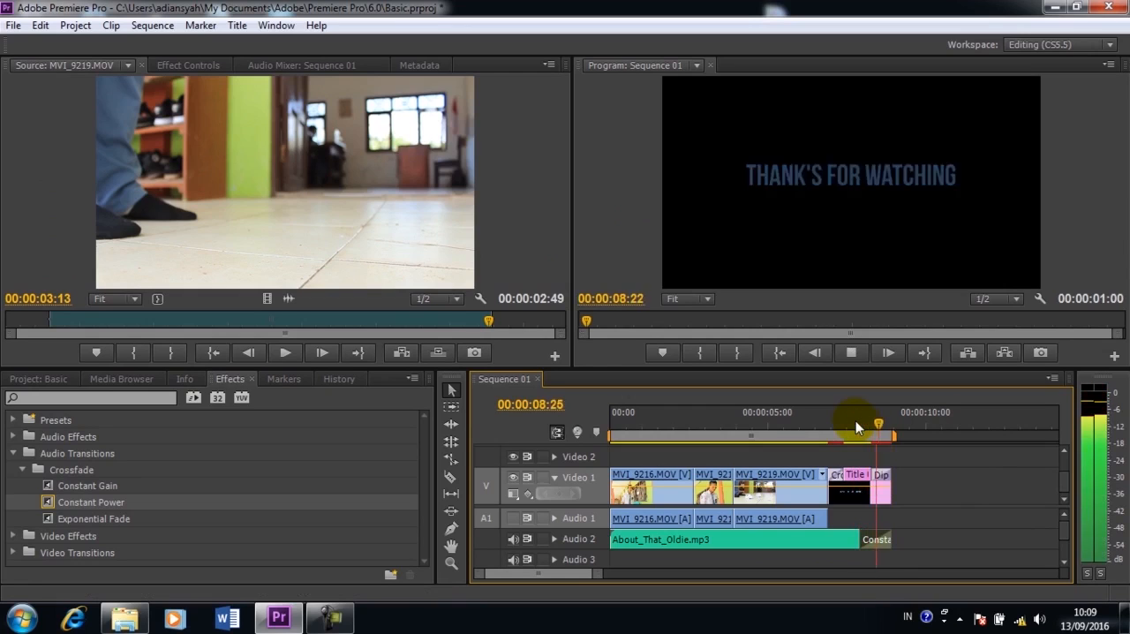
Apply the Constant Power crossfade to the start of About_That_Oldie.mp3 and review the sequence from the beginning.
click(632, 541)
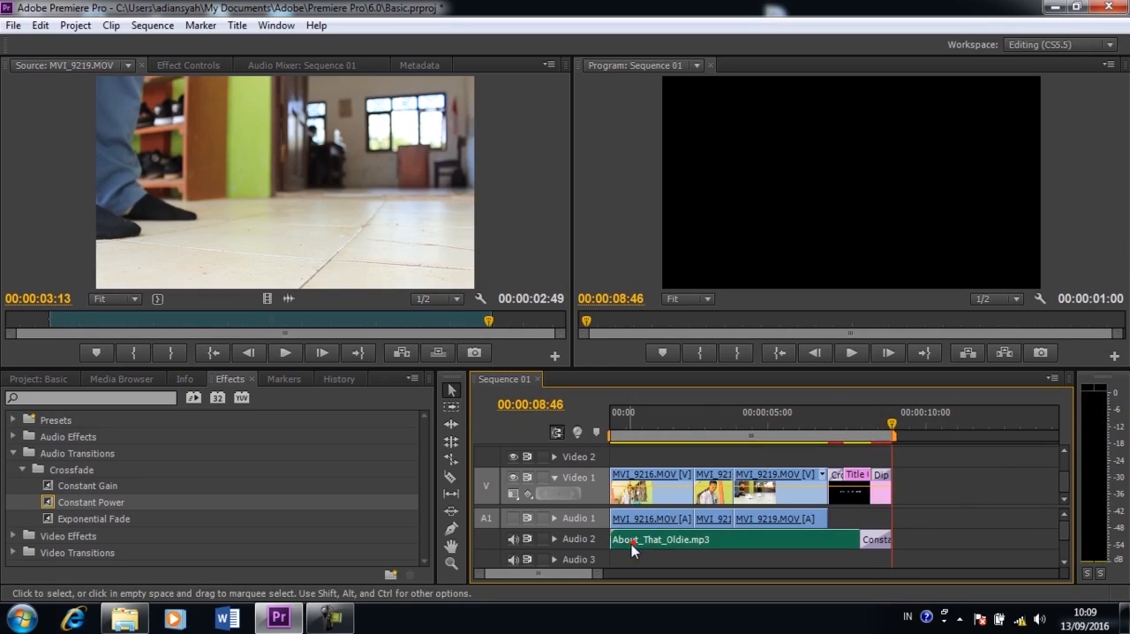
click(67, 521)
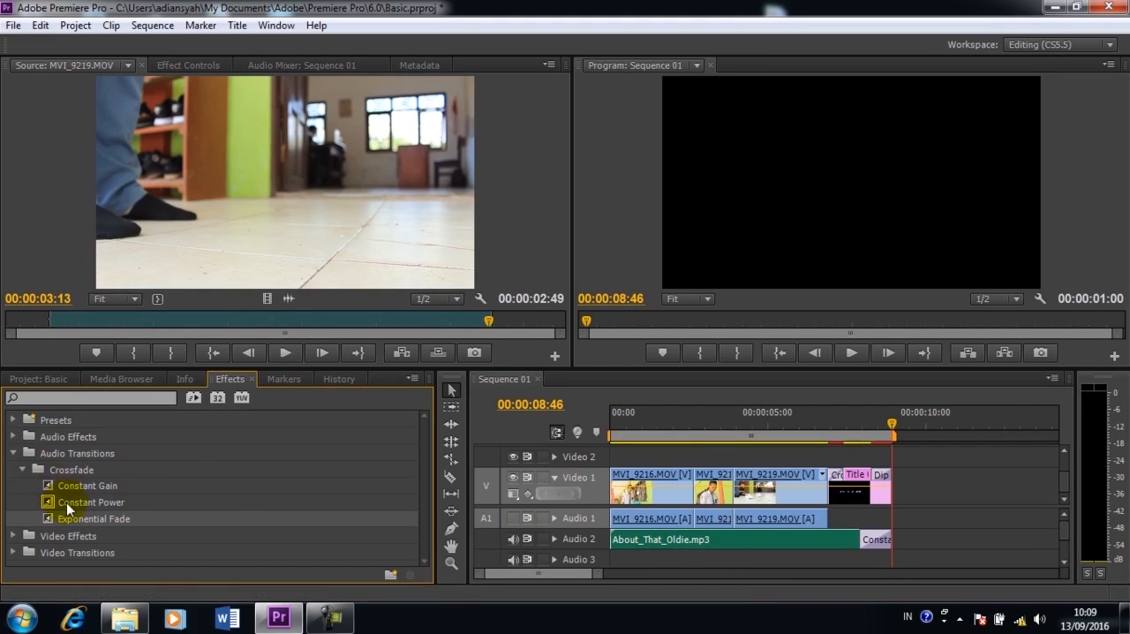
drag(67, 502, 623, 541)
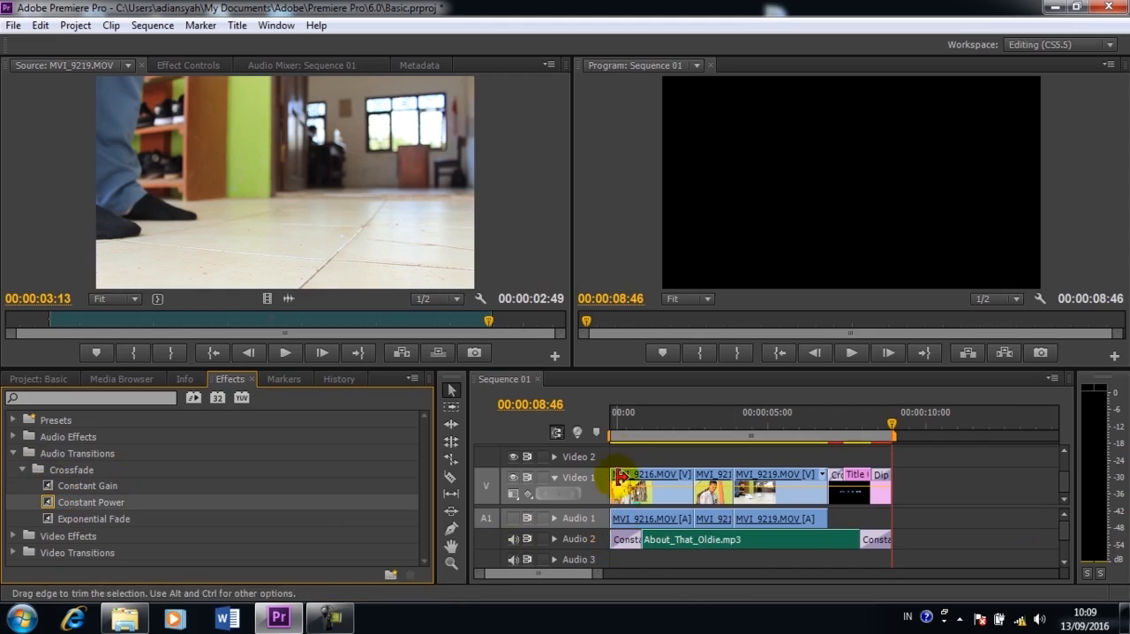
click(610, 416)
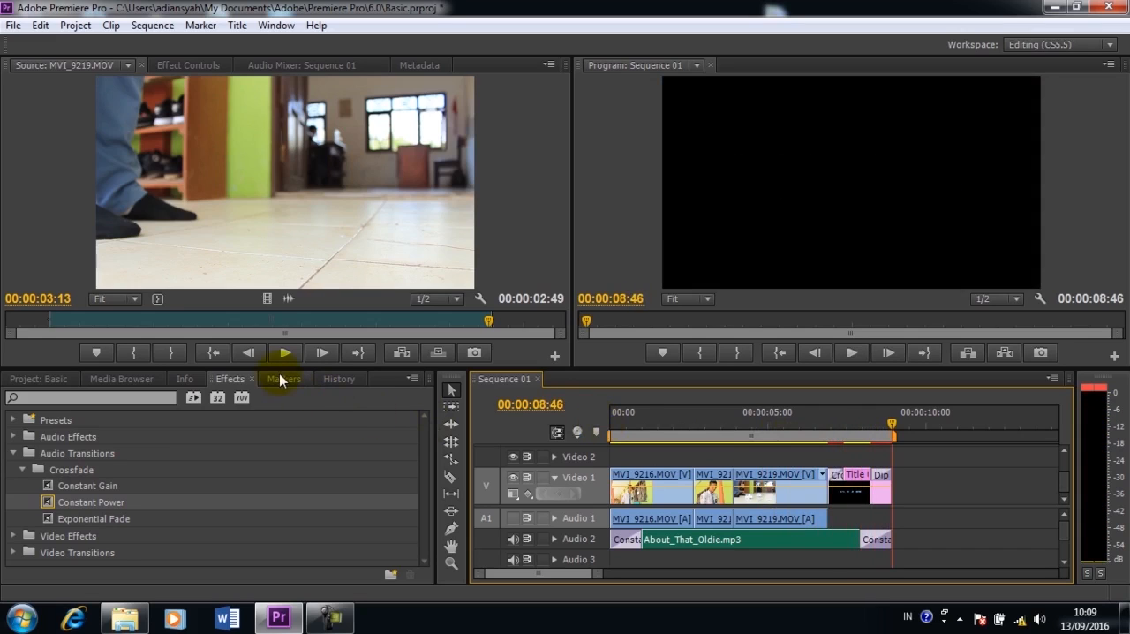
click(12, 26)
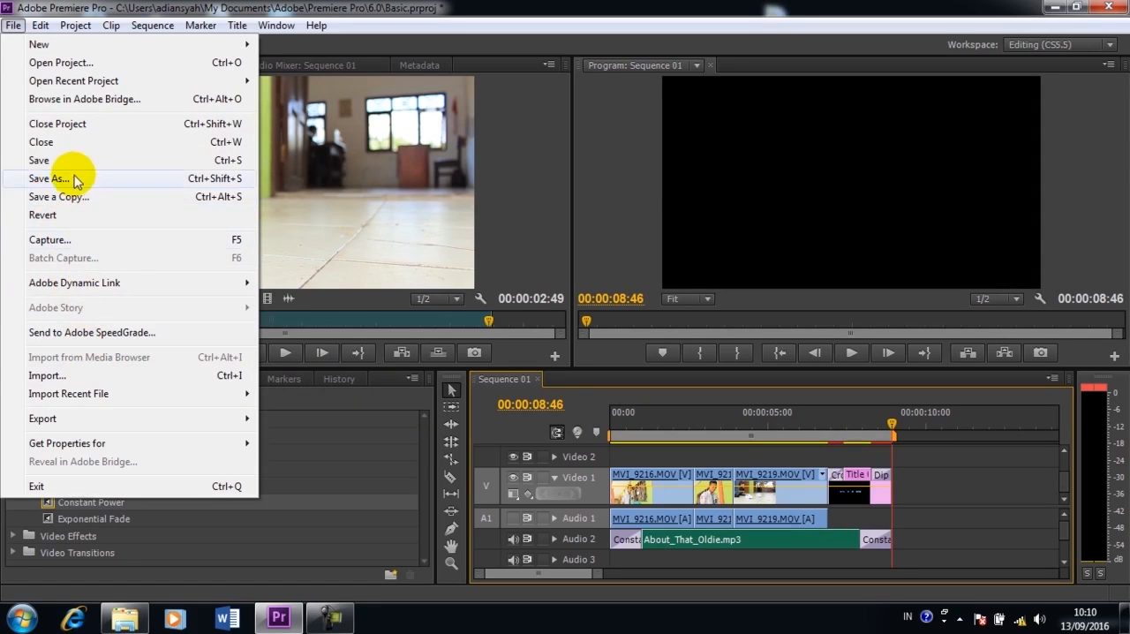
mouse_move(97, 418)
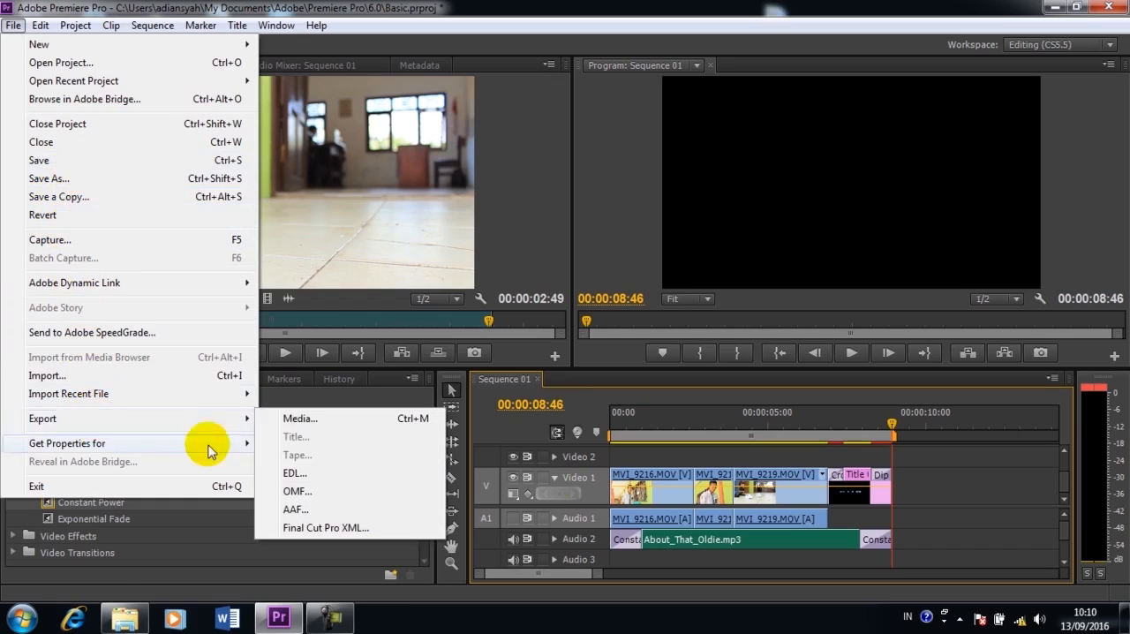
click(872, 435)
Move the playhead to the end of the title at 00:00:08:47 and mark the sequence's Out point there.
click(863, 423)
drag(863, 424, 891, 416)
drag(889, 422, 894, 422)
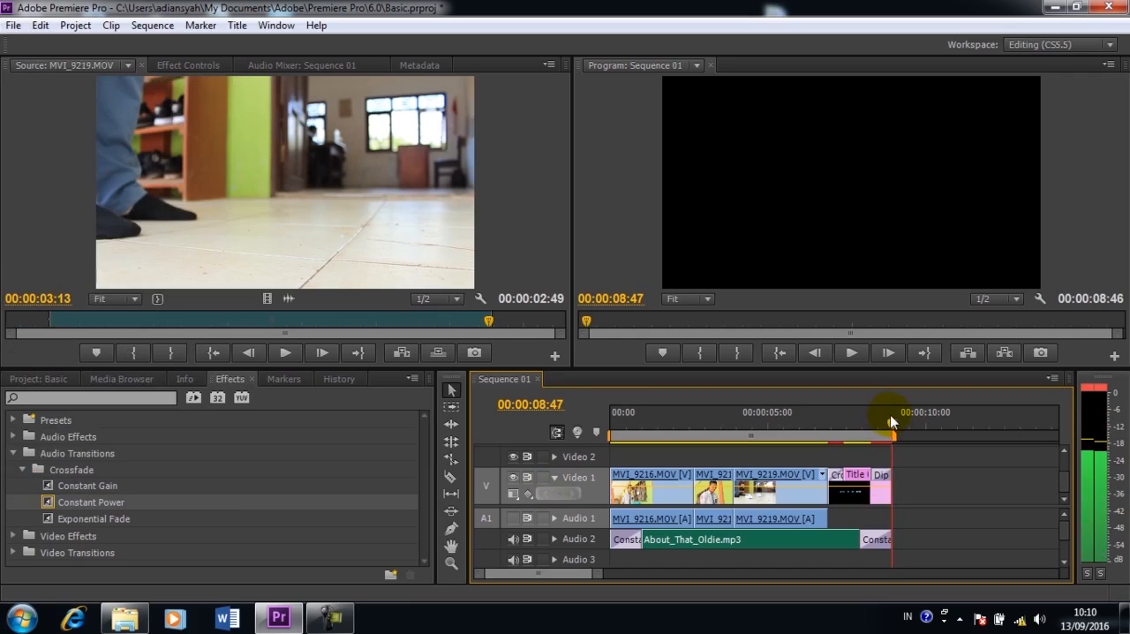
right_click(894, 420)
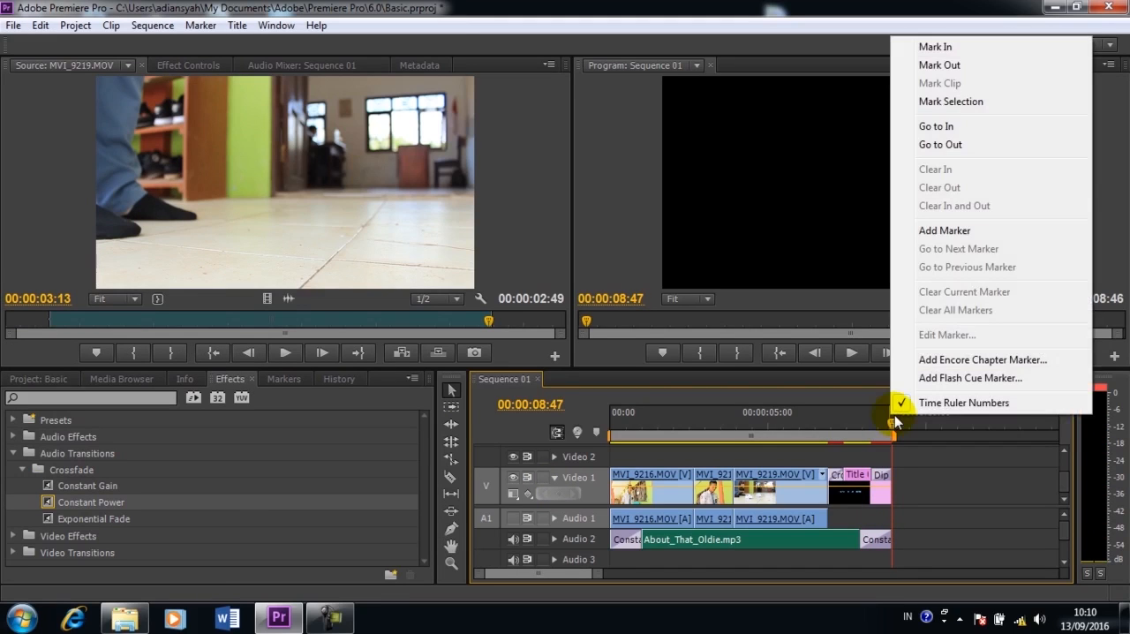
click(944, 67)
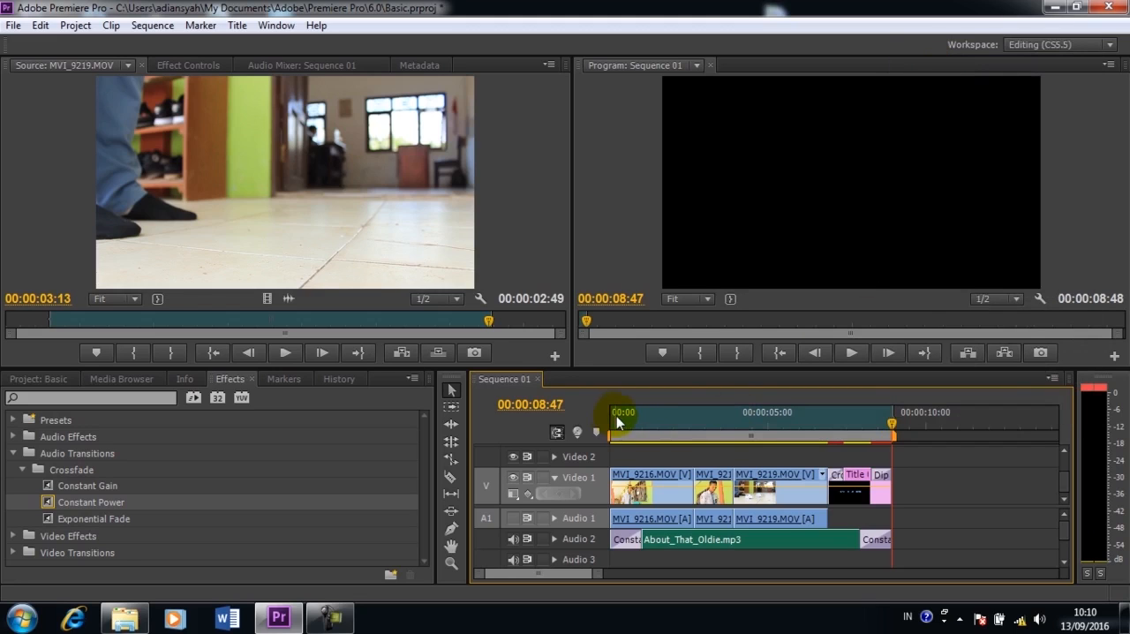
Start a media export of the sequence with the H.264 format and the HD 720p 25 preset.
click(14, 24)
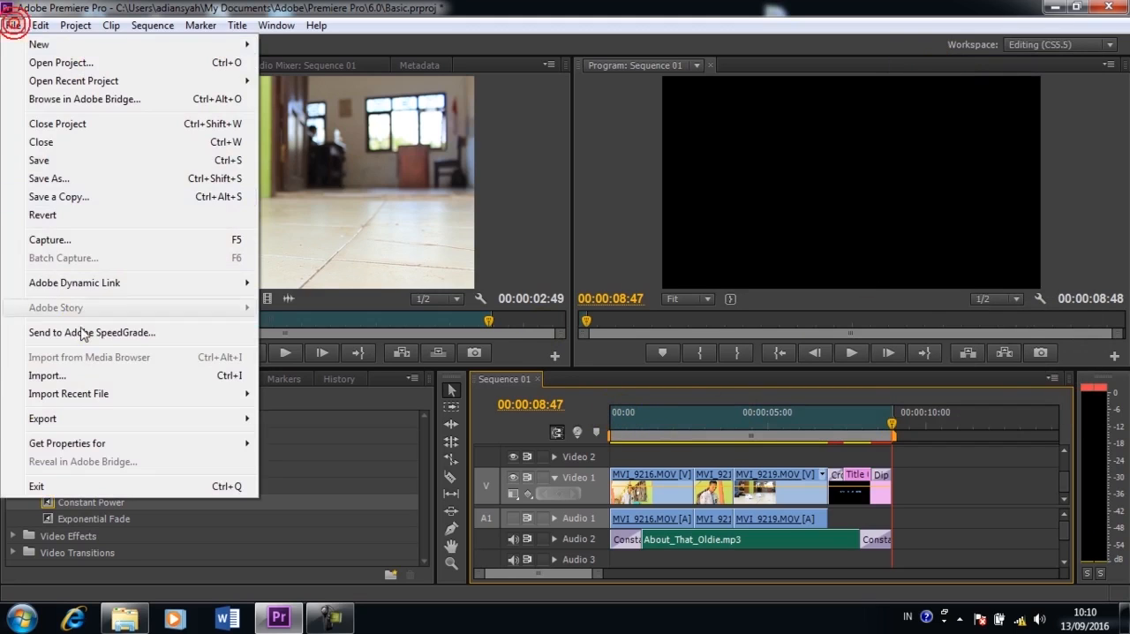
mouse_move(162, 418)
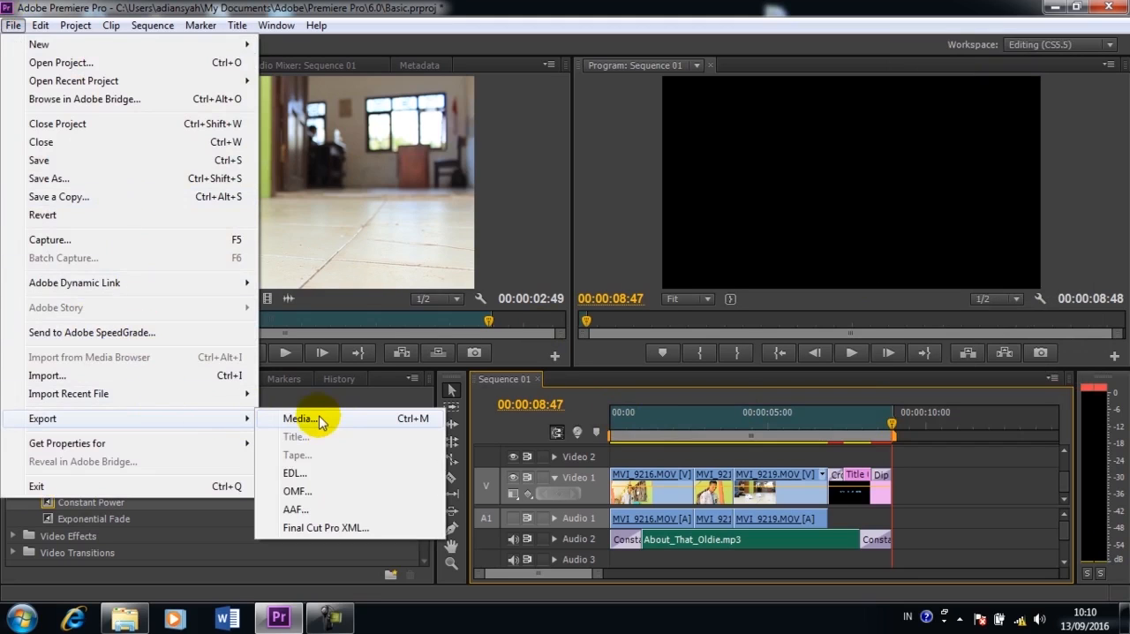
click(319, 419)
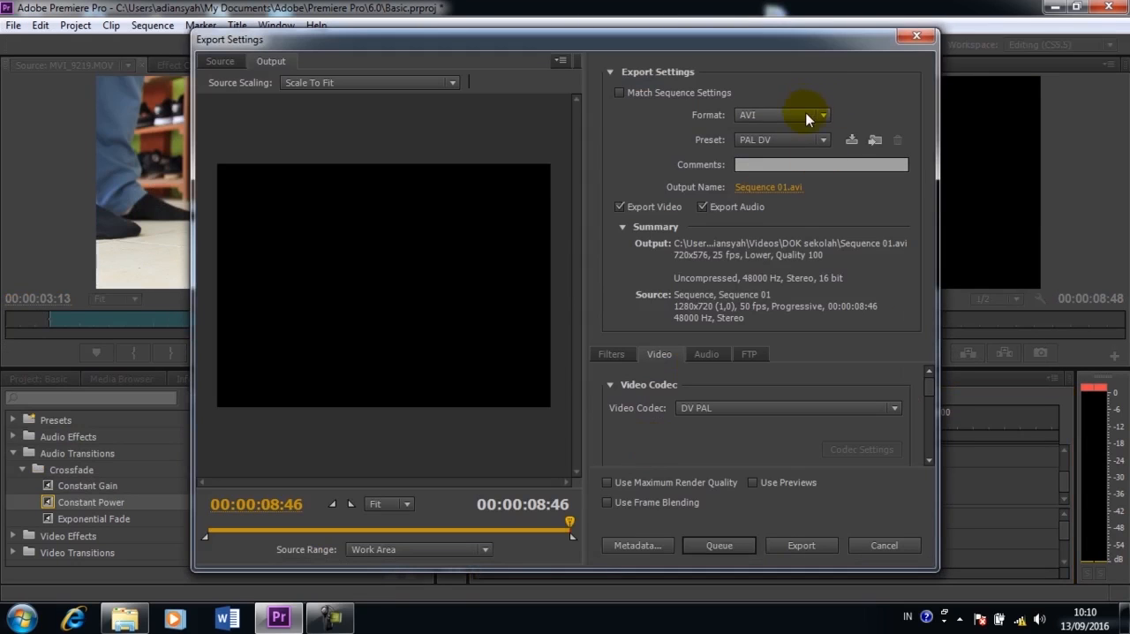
click(807, 121)
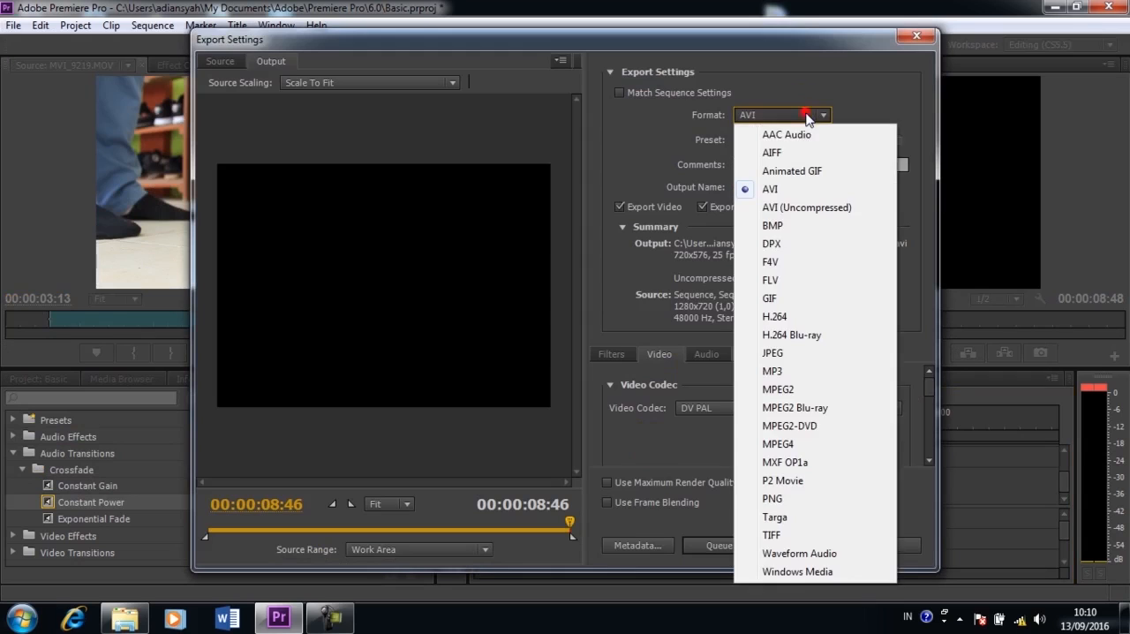
click(786, 317)
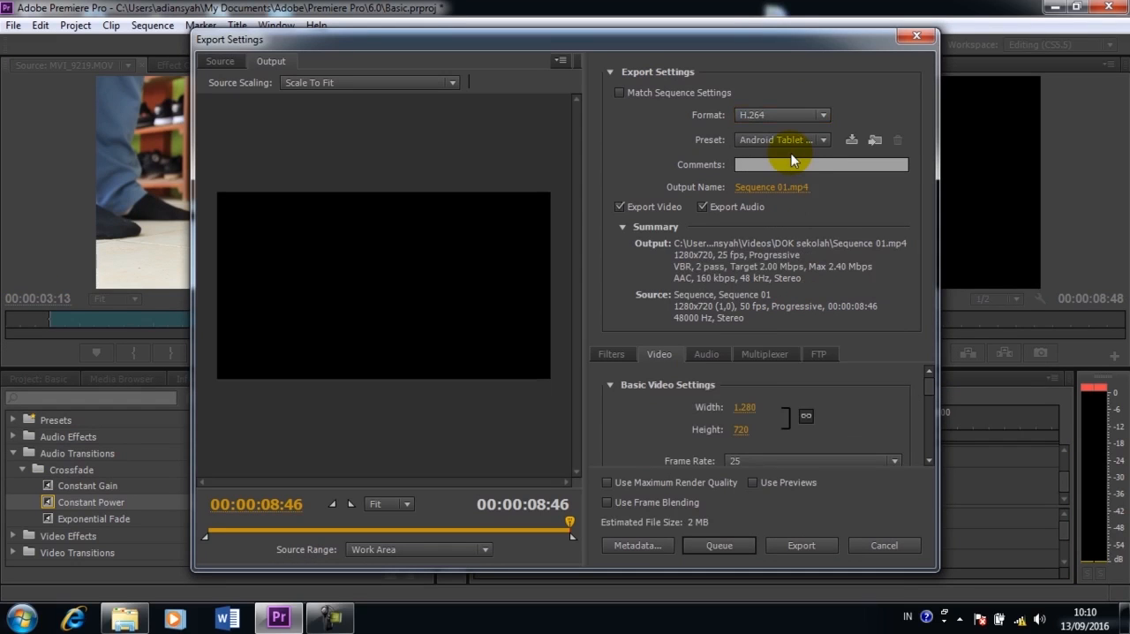
click(799, 140)
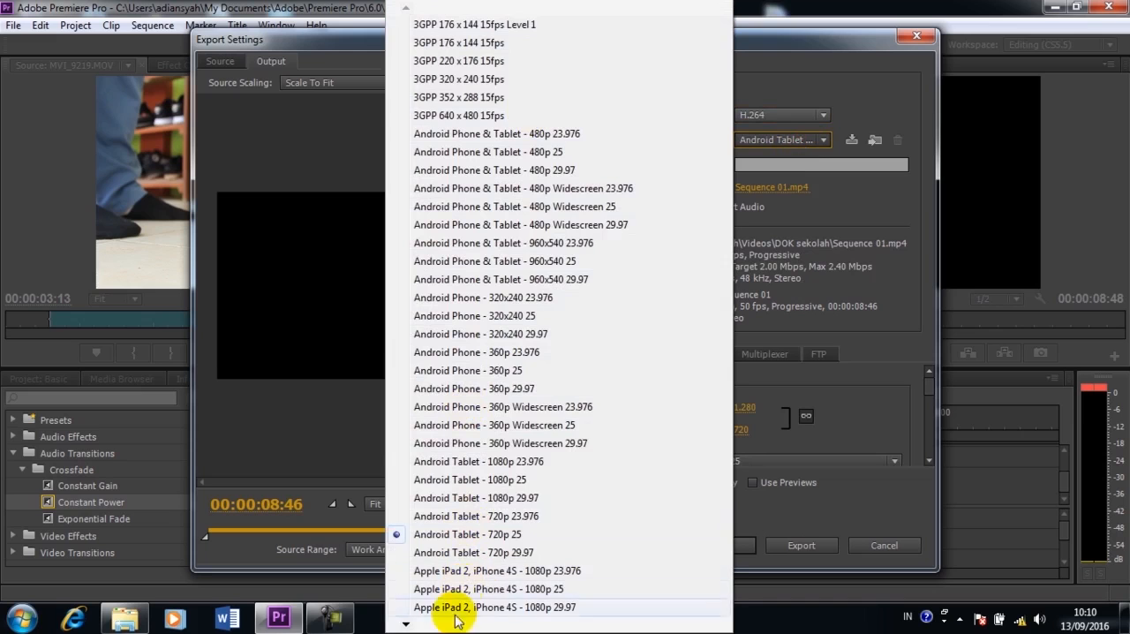
mouse_move(452, 623)
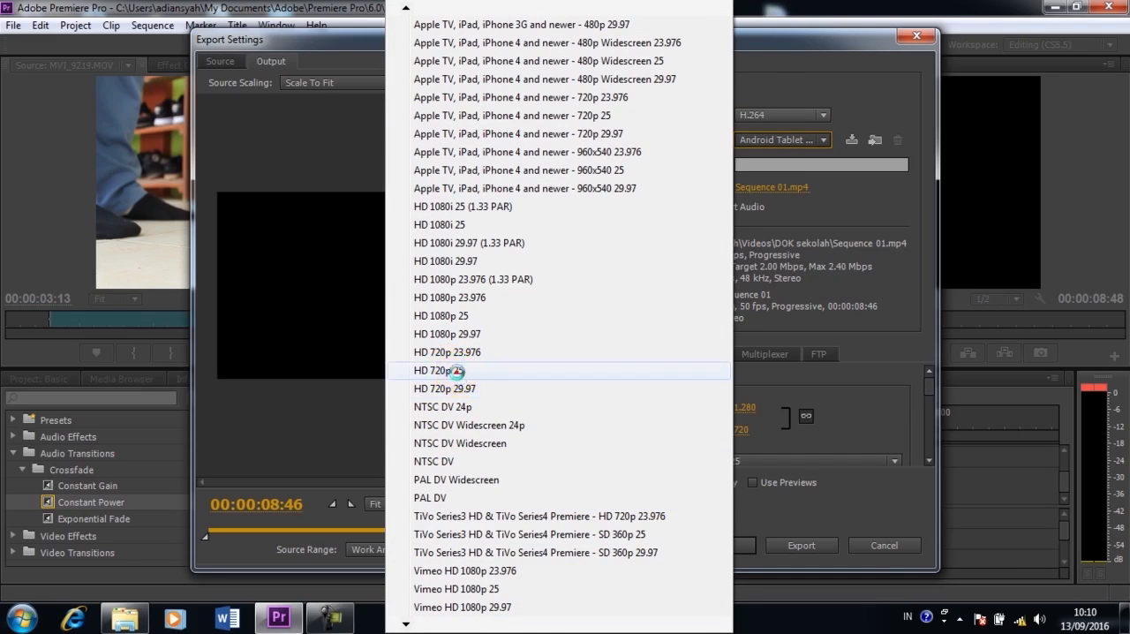
click(457, 373)
Choose the Videos library as the save location for the exported file.
click(793, 187)
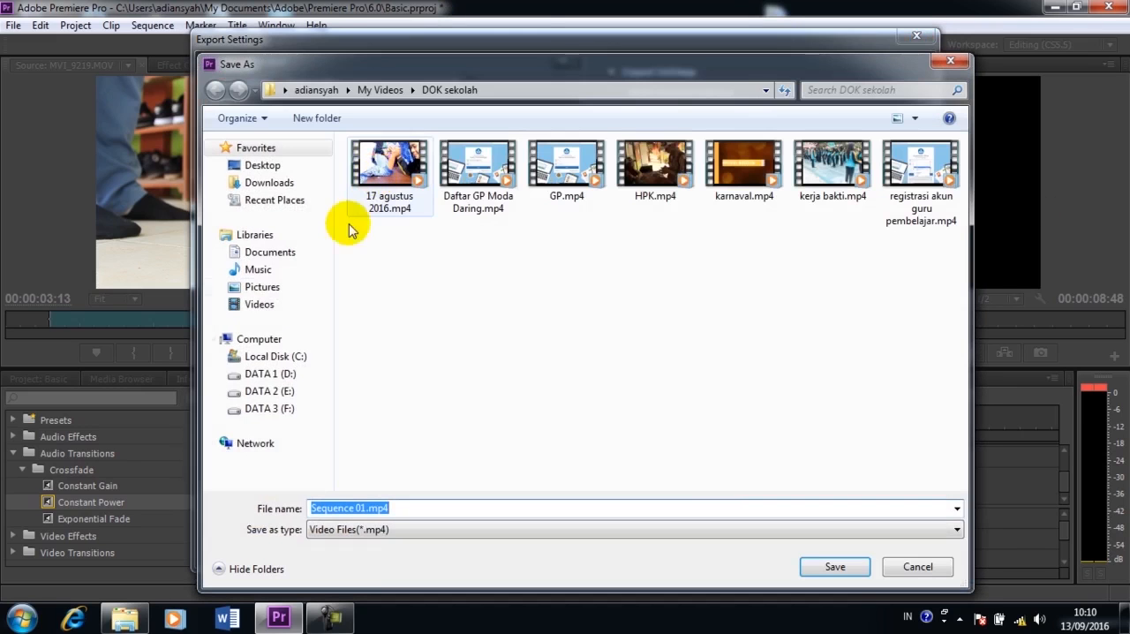
click(268, 306)
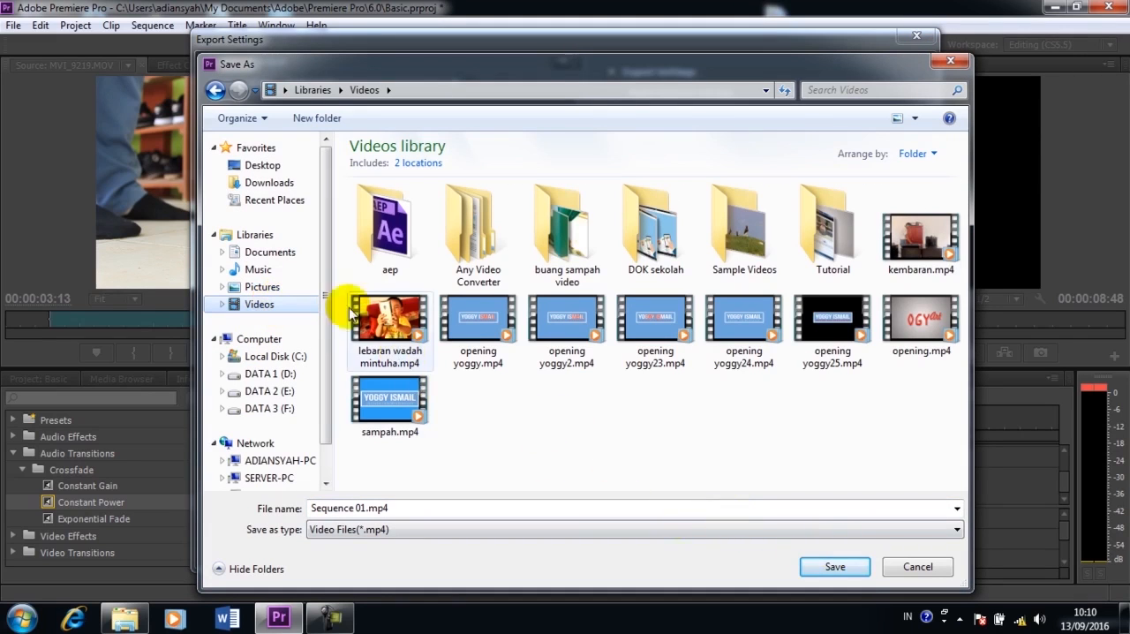
click(261, 289)
click(265, 270)
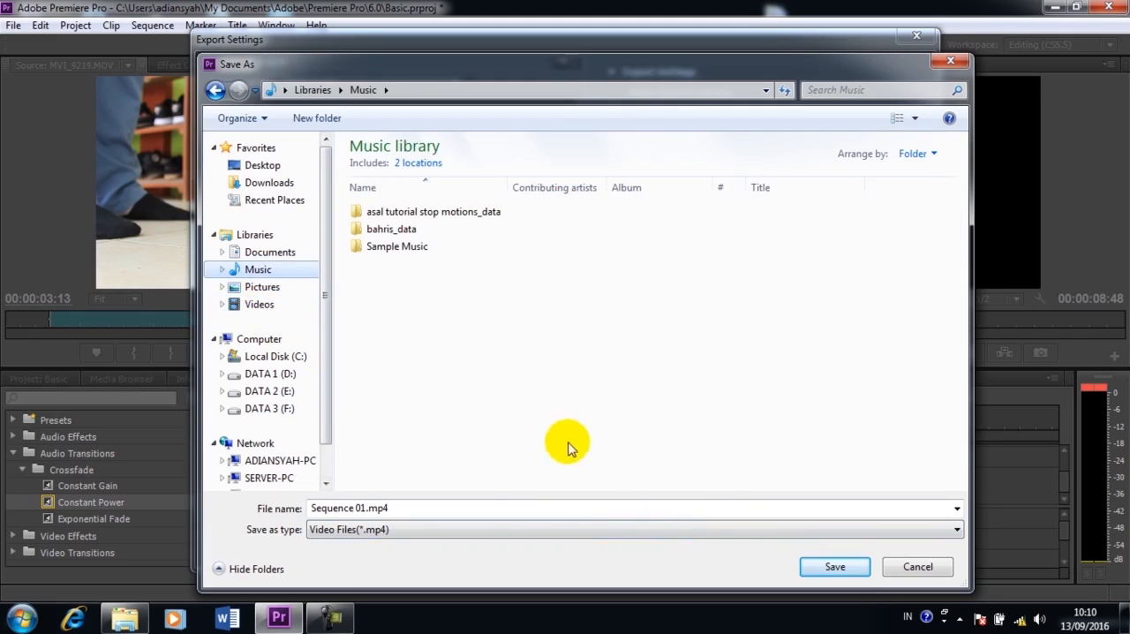
click(265, 250)
click(271, 237)
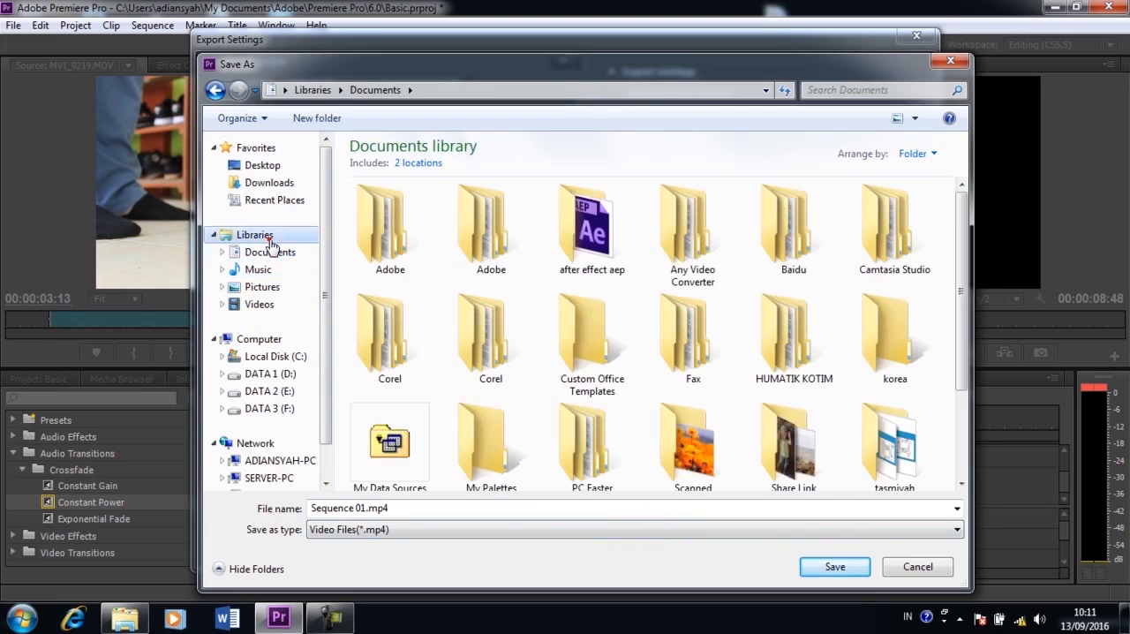
click(261, 305)
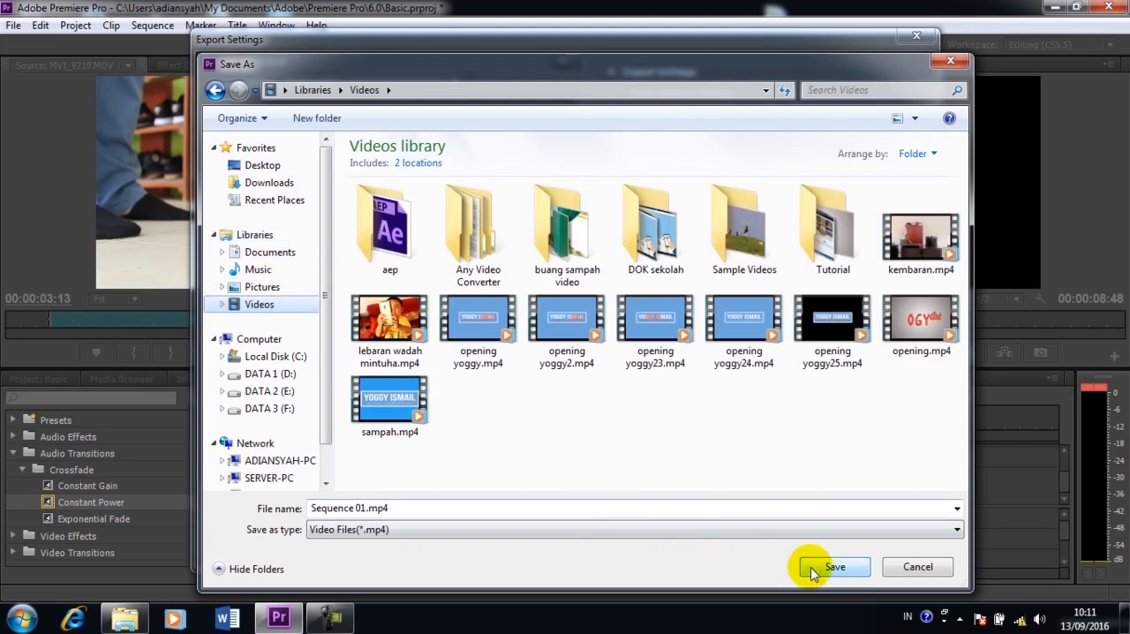
Name the output file Basic tutorial Adobe Premier Pro.mp4 and save the output name.
click(361, 508)
drag(364, 507, 292, 516)
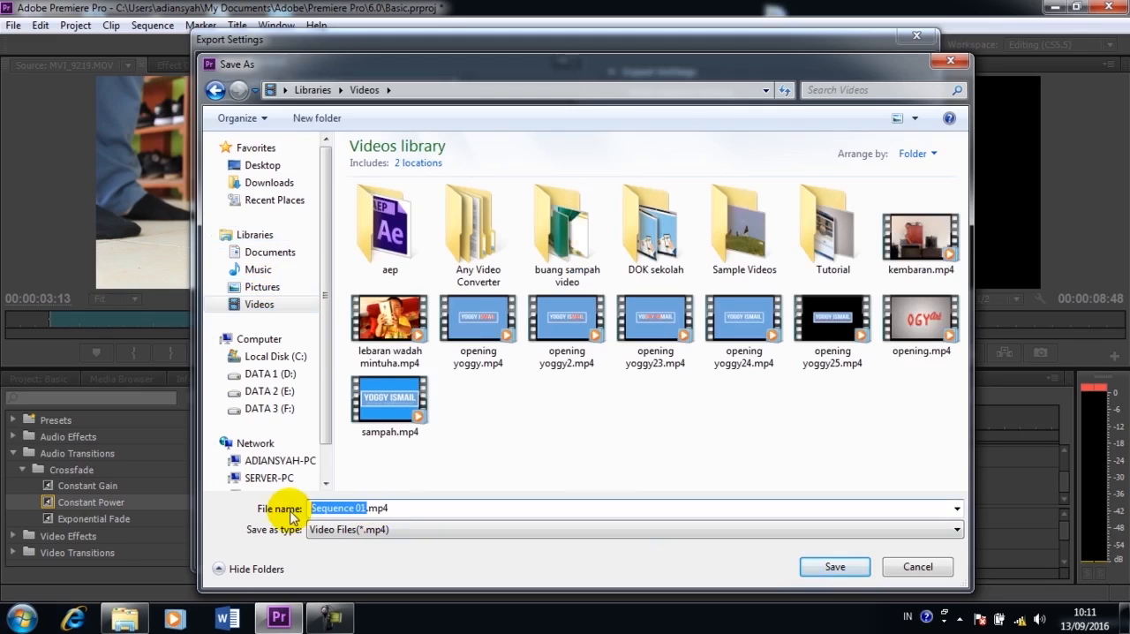
text(Basic tutorial )
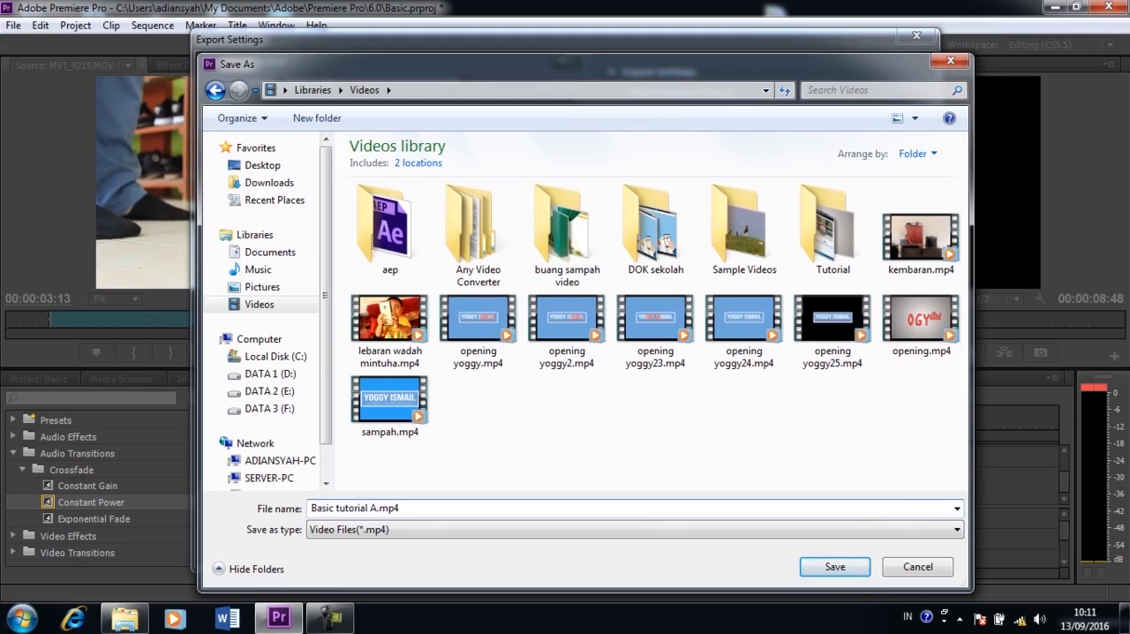
text(AP)
key(BackSpace)
text(Adobe Premier Pro)
click(835, 566)
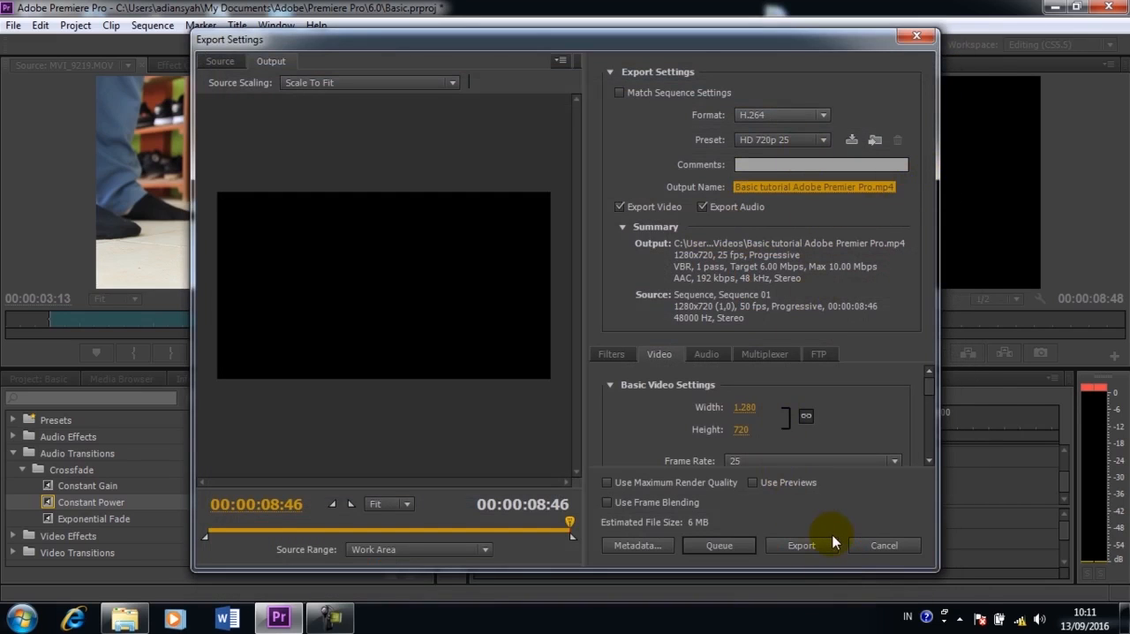
Review the export's audio settings, including the available audio codecs, and its basic video settings.
click(711, 359)
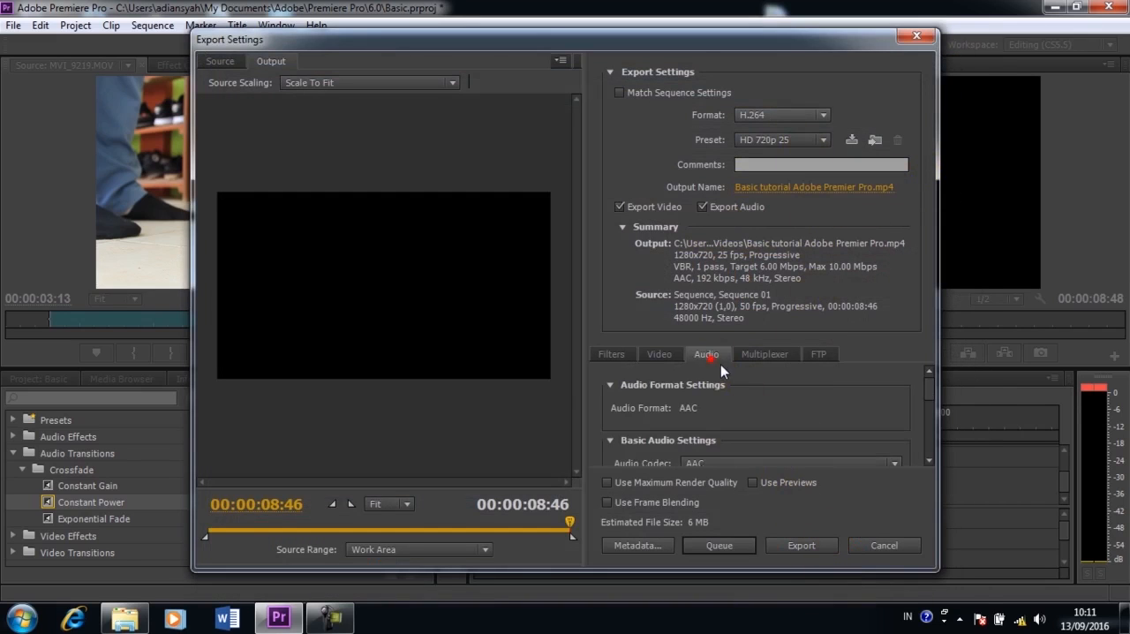
scroll(815, 424, down, 1)
click(817, 432)
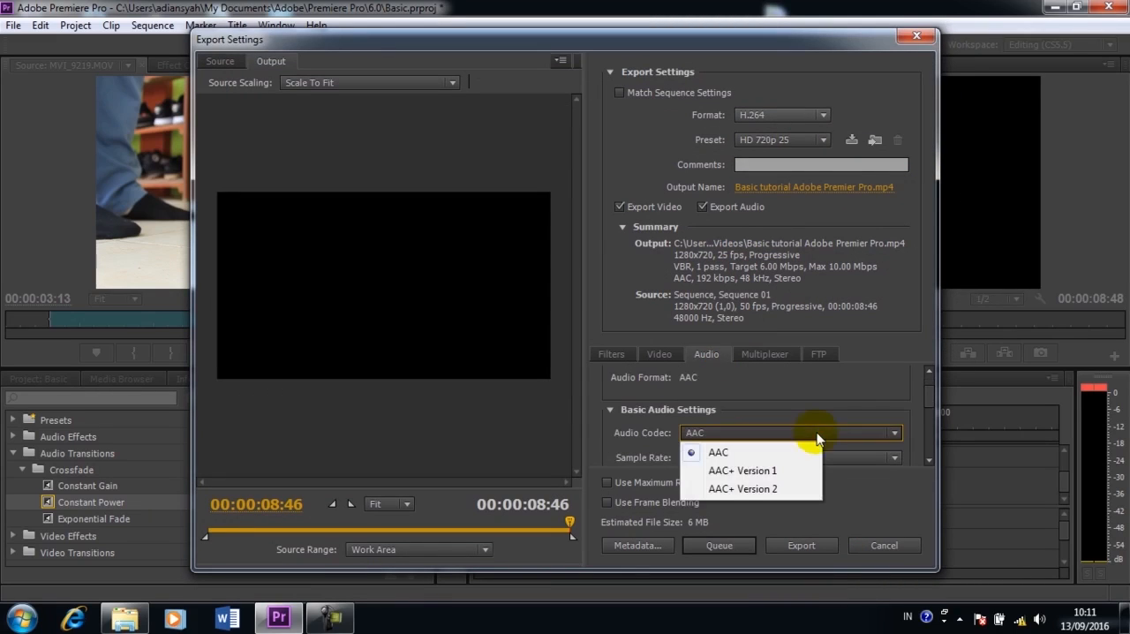
click(815, 432)
click(664, 355)
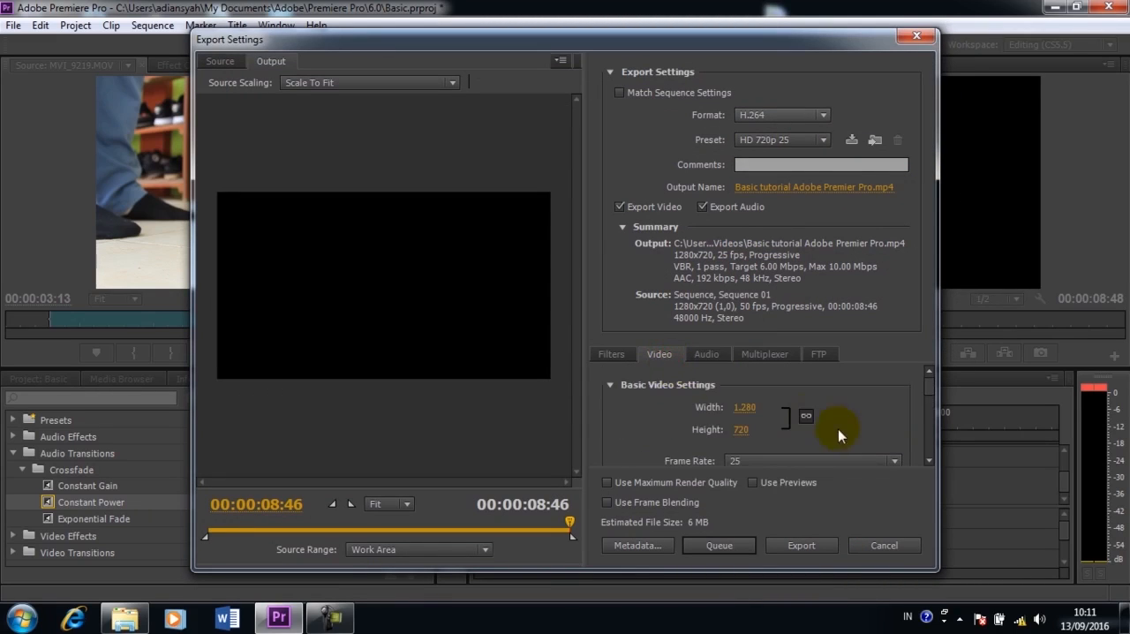
scroll(874, 435, down, 3)
scroll(868, 433, up, 1)
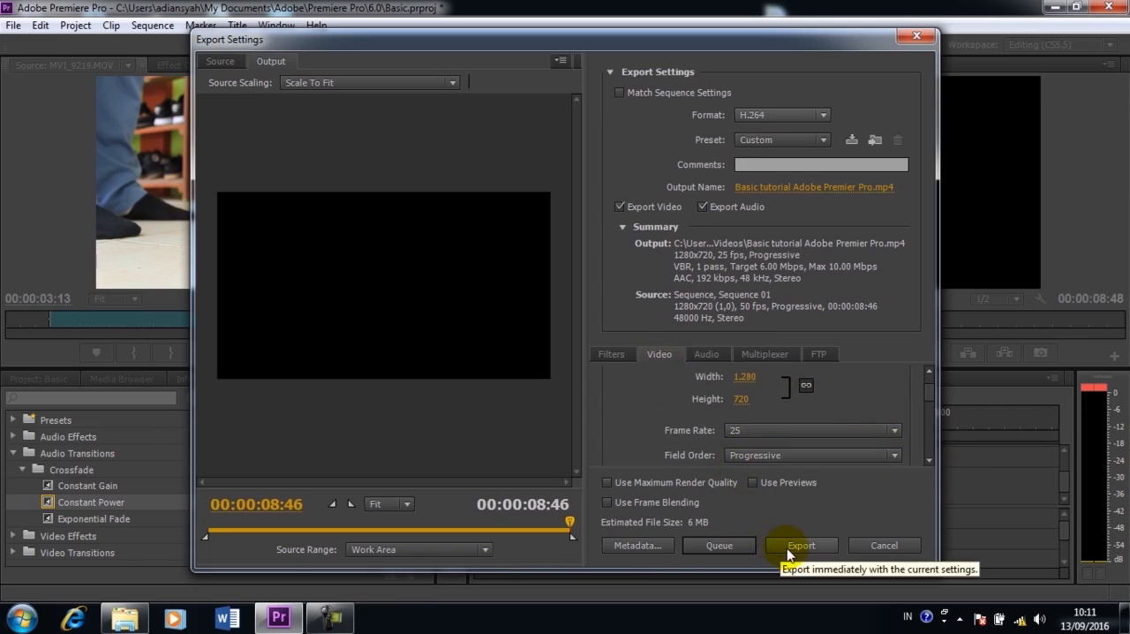
Preview the output frame at 00:00:06:17 and export the sequence immediately.
drag(507, 527, 469, 532)
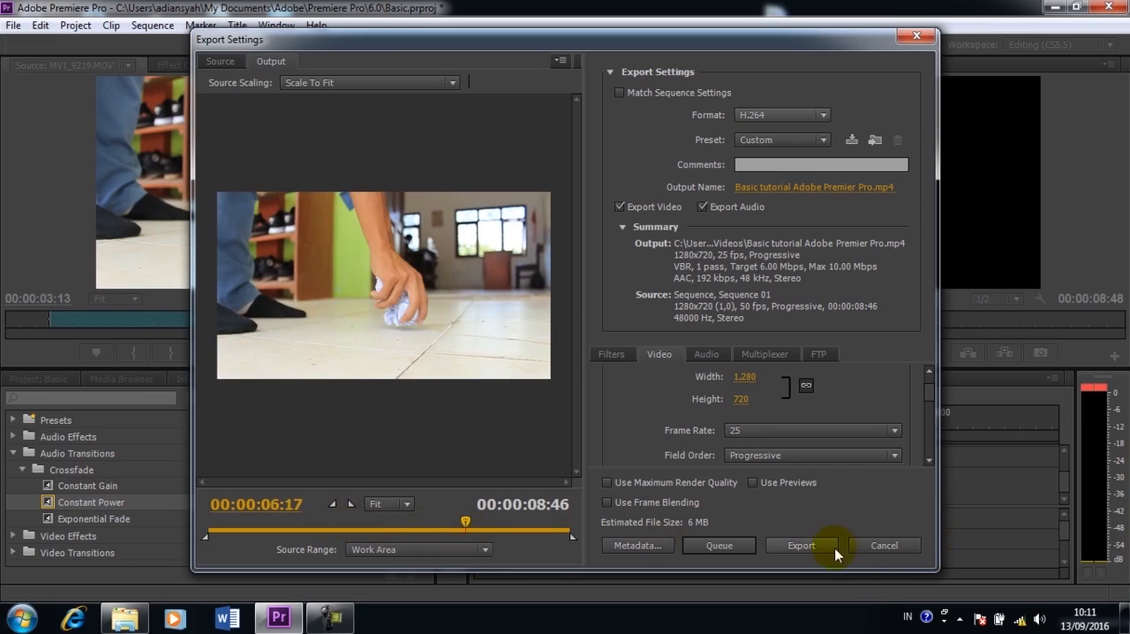
click(802, 546)
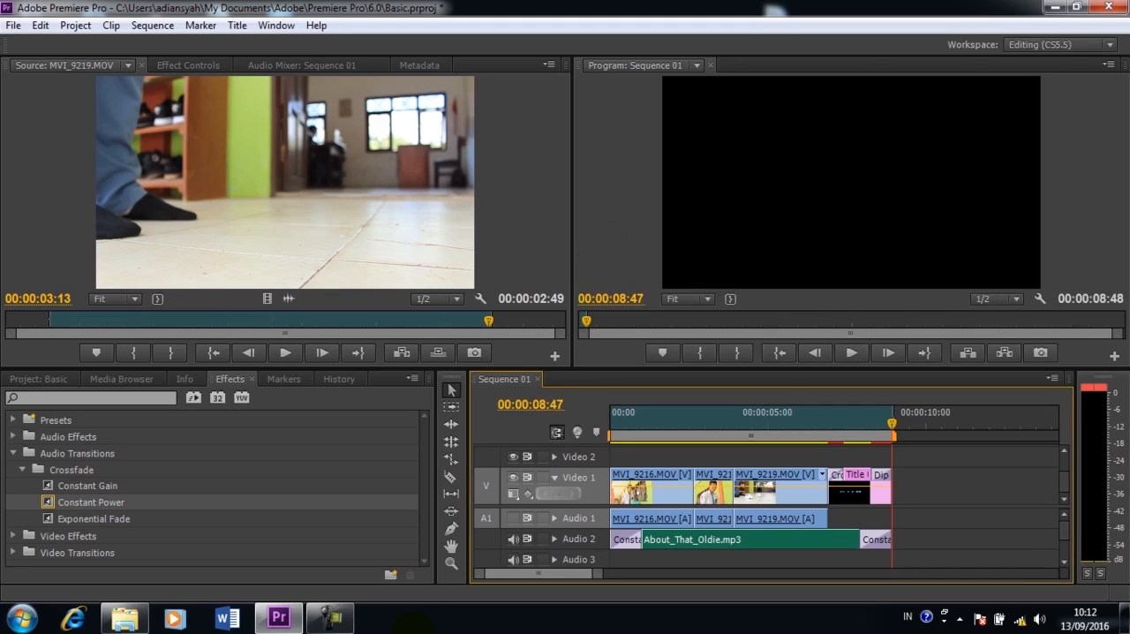
Play the exported Basic tutorial Adobe Premier Pro.mp4 from the Videos library in VLC media player, then close the player and folder window.
click(133, 625)
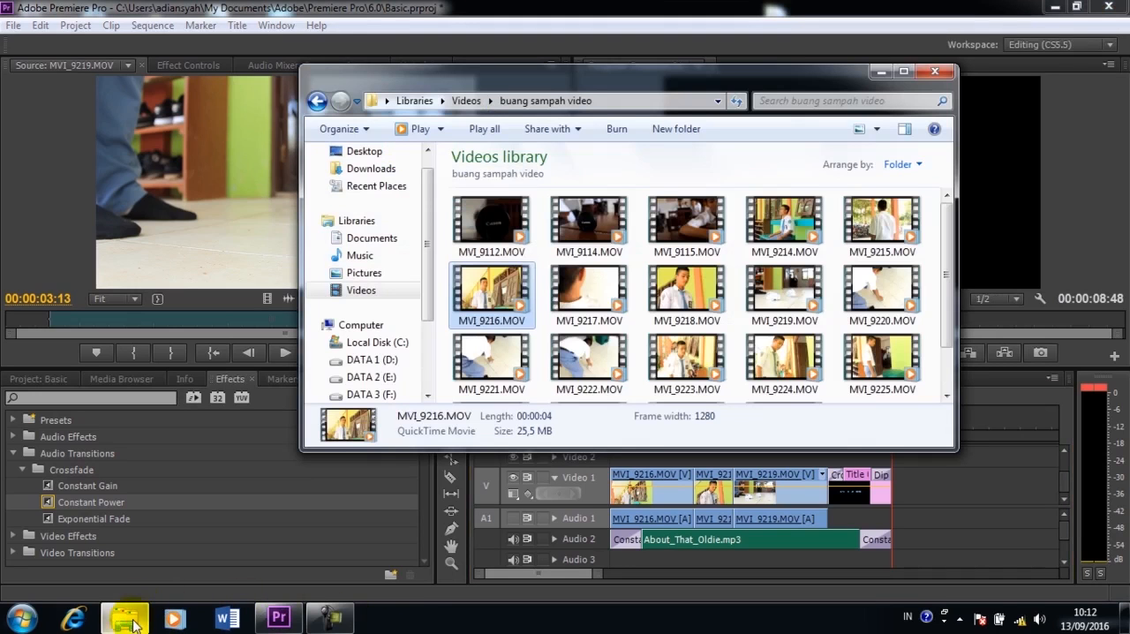
click(364, 291)
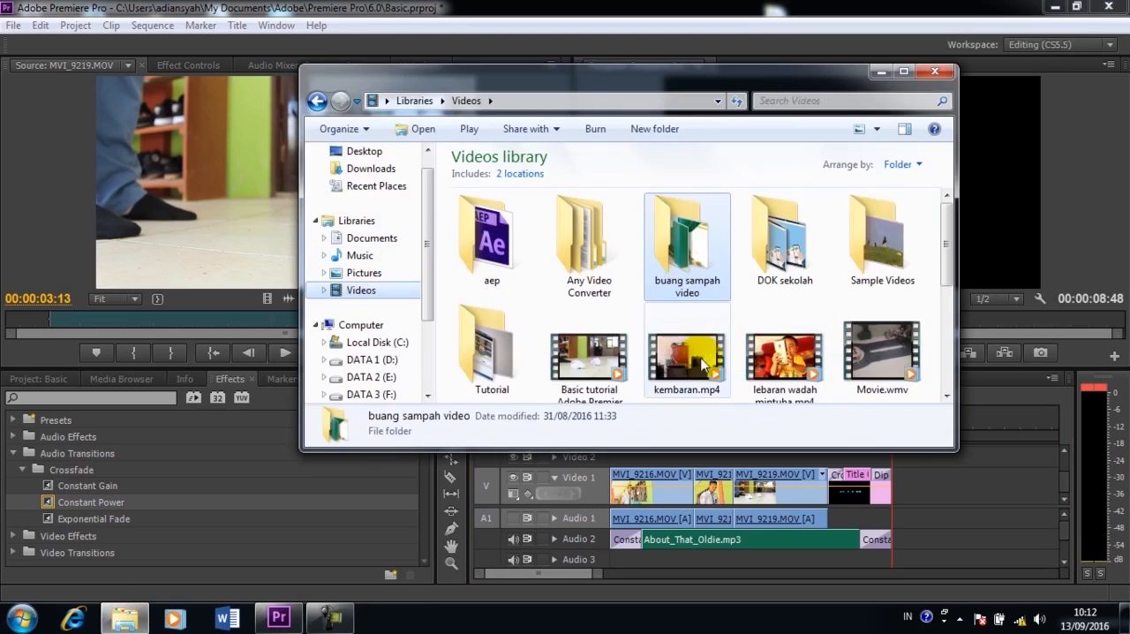
click(600, 362)
right_click(600, 362)
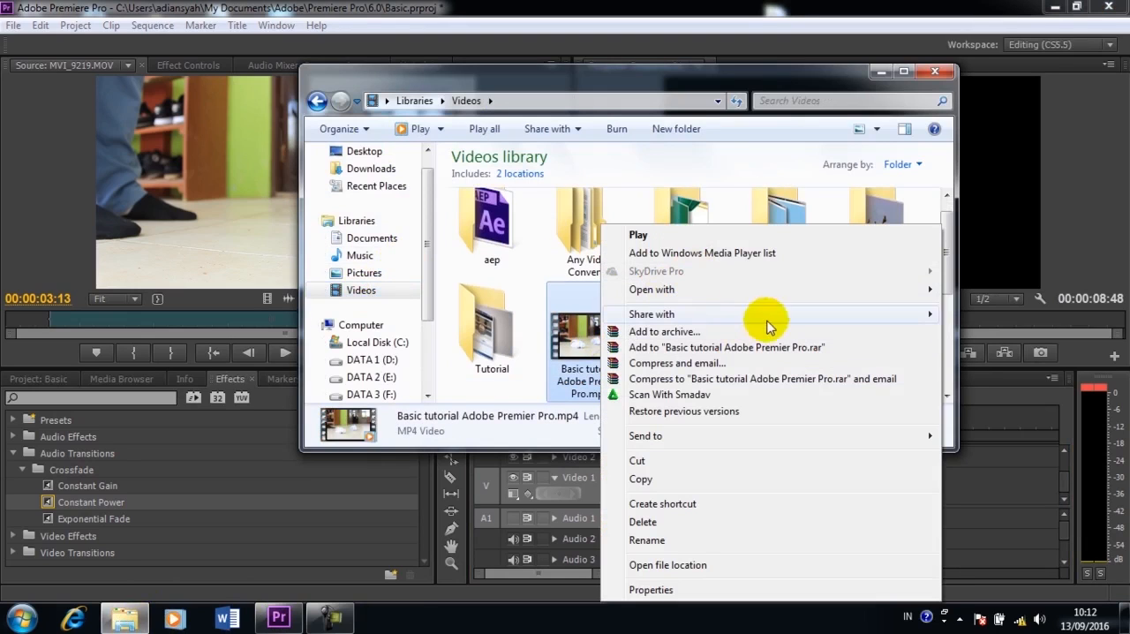
click(830, 290)
click(977, 291)
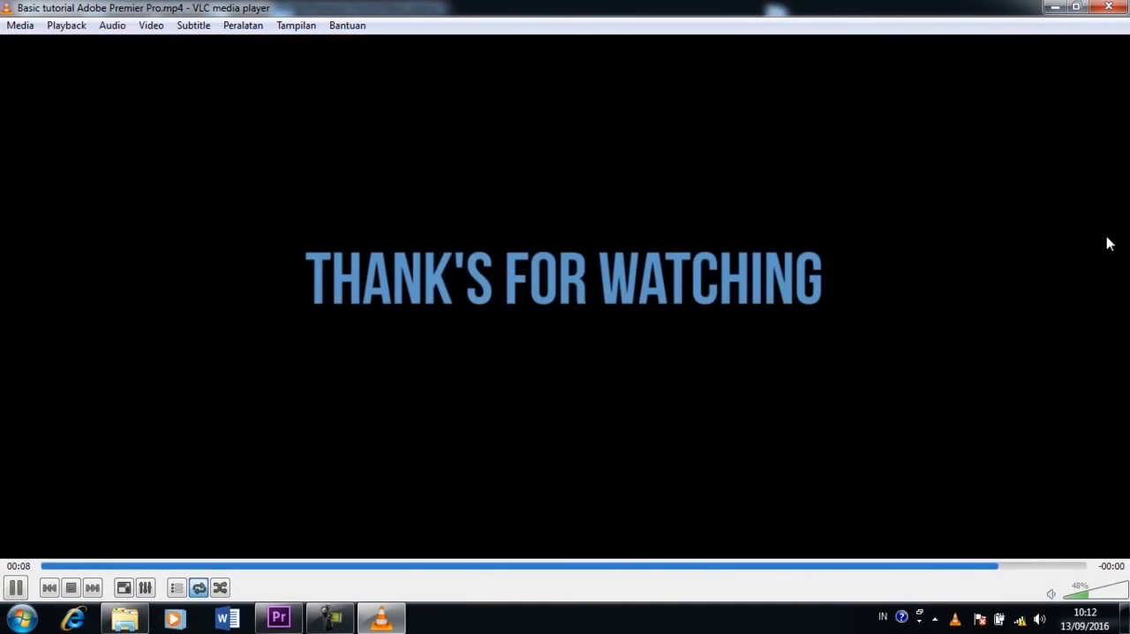
click(1109, 7)
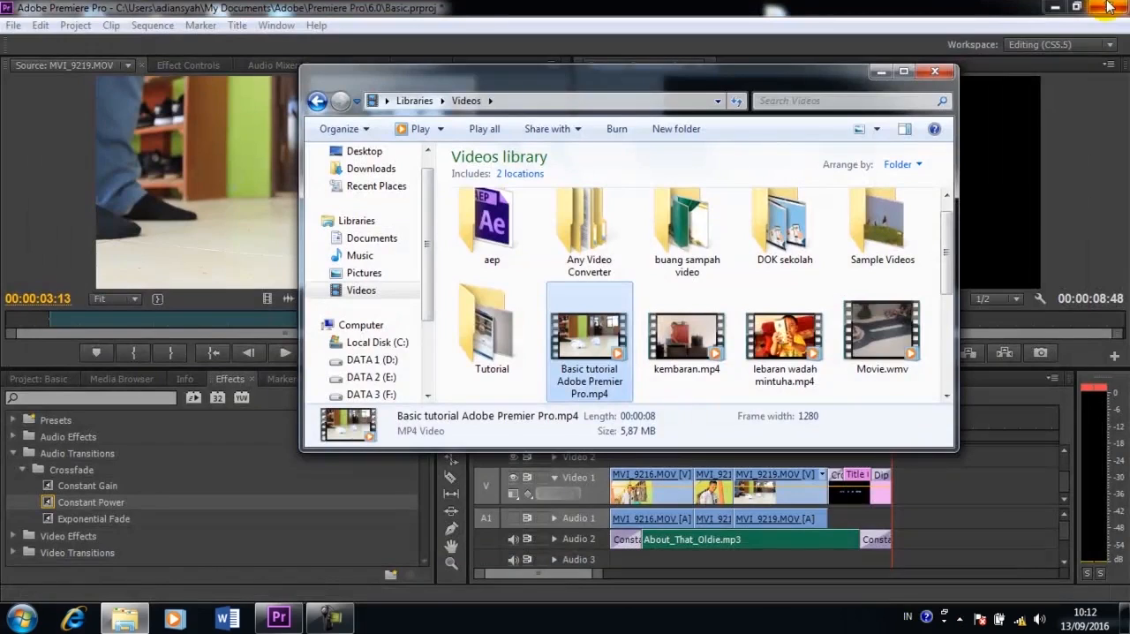
click(934, 72)
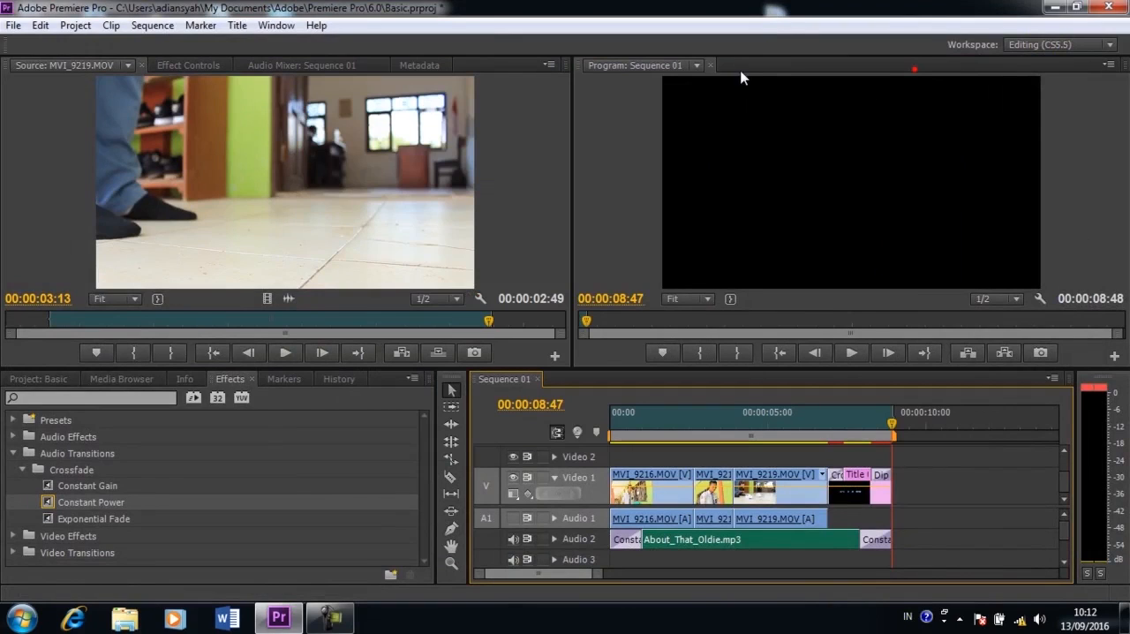